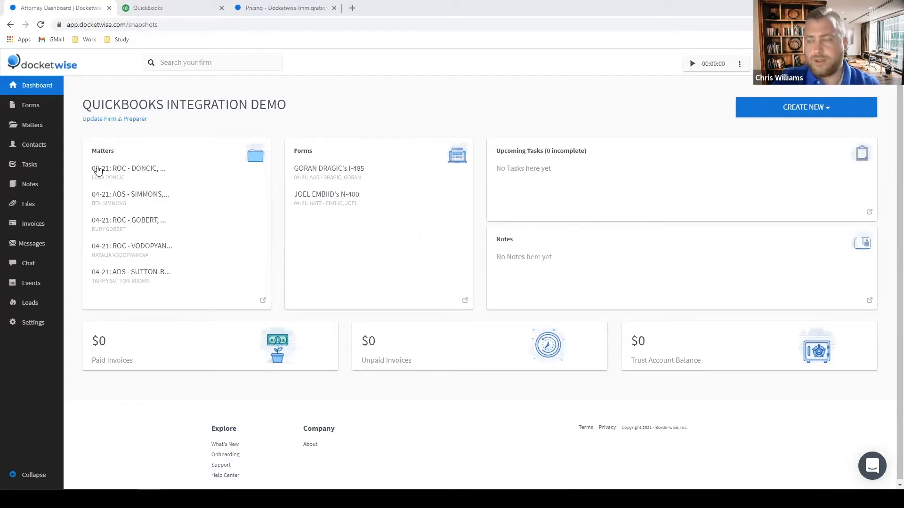
# Step: Compare the Standard and Suite prices for annual and monthly billing on the Docketwise pricing page
pyautogui.click(274, 8)
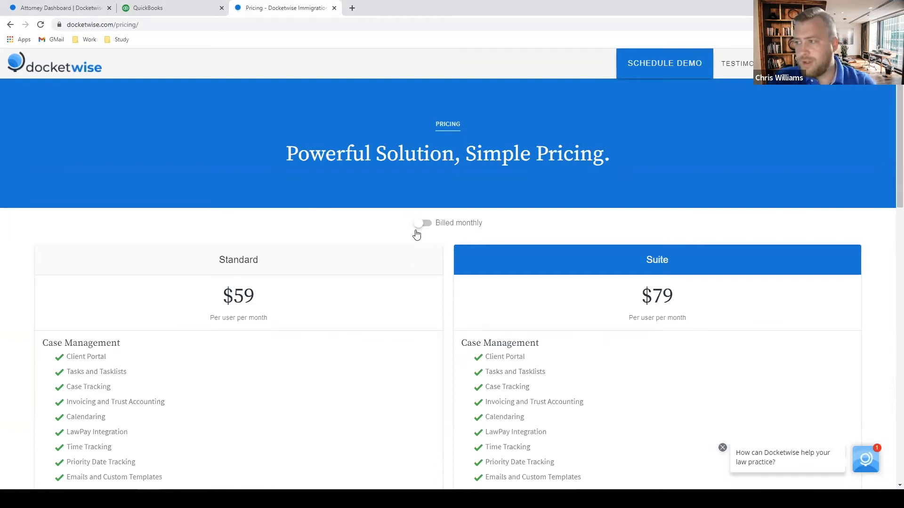
pyautogui.click(417, 228)
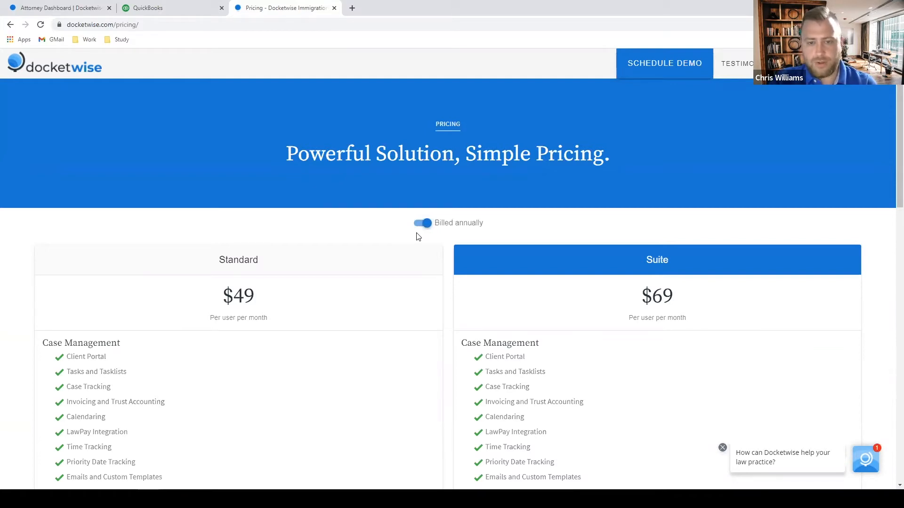
pyautogui.click(427, 230)
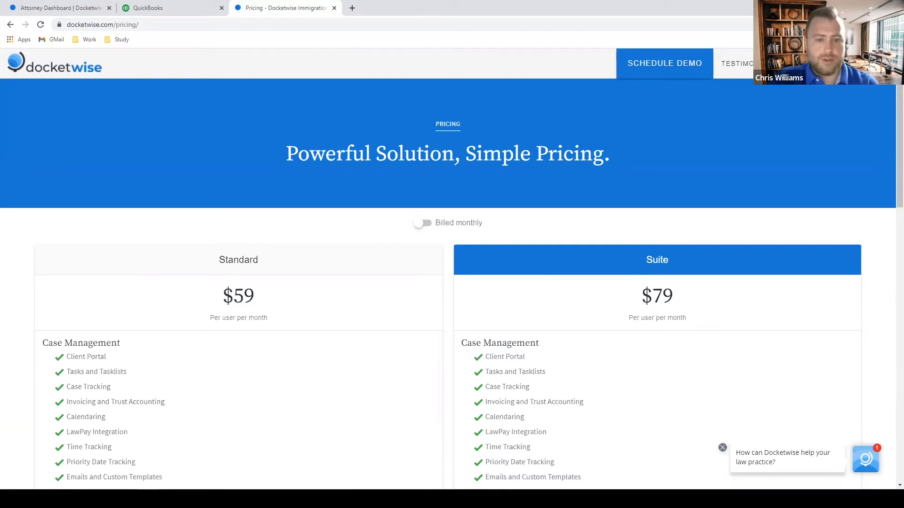
# Step: Return to the Docketwise app and save the firm's subscription as Docketwise Suite, paid monthly
pyautogui.click(59, 9)
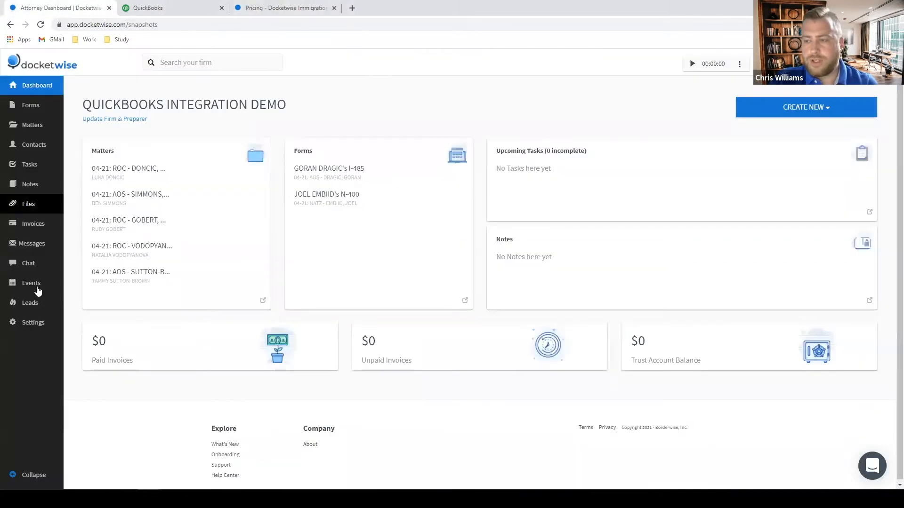
pyautogui.click(35, 325)
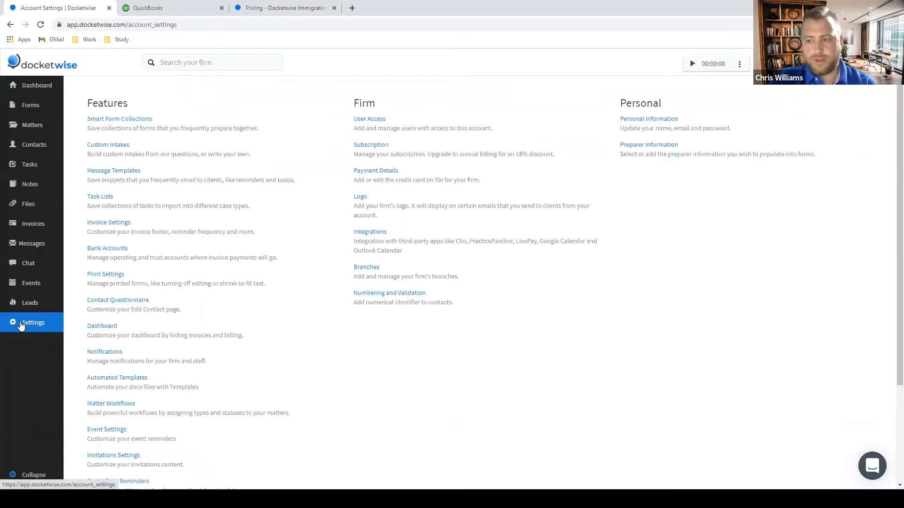
pyautogui.click(376, 148)
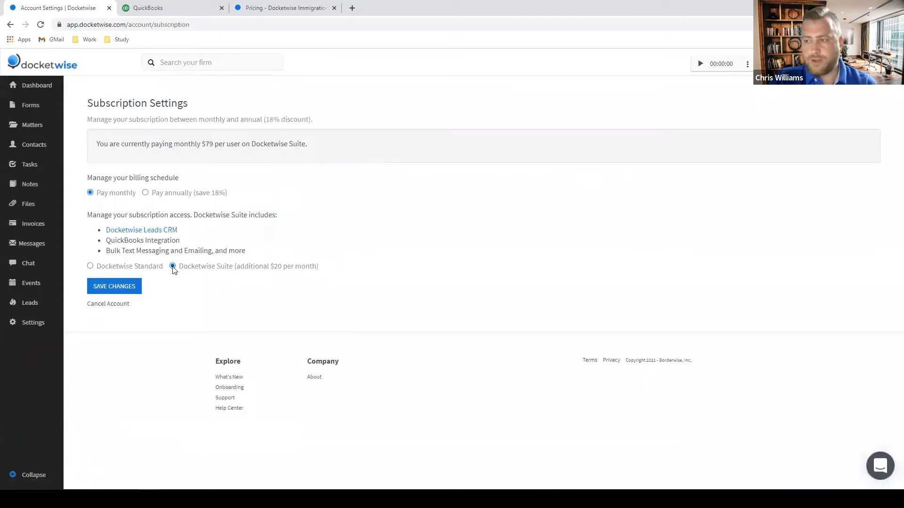
pyautogui.click(137, 287)
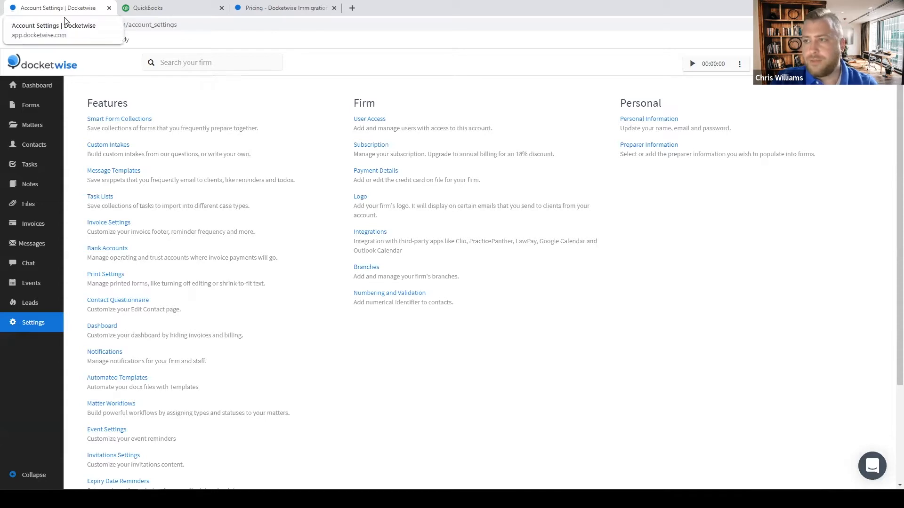
# Step: Check the Just Demoing Integration company in QuickBooks, reload it, and return to the Docketwise dashboard
pyautogui.click(170, 9)
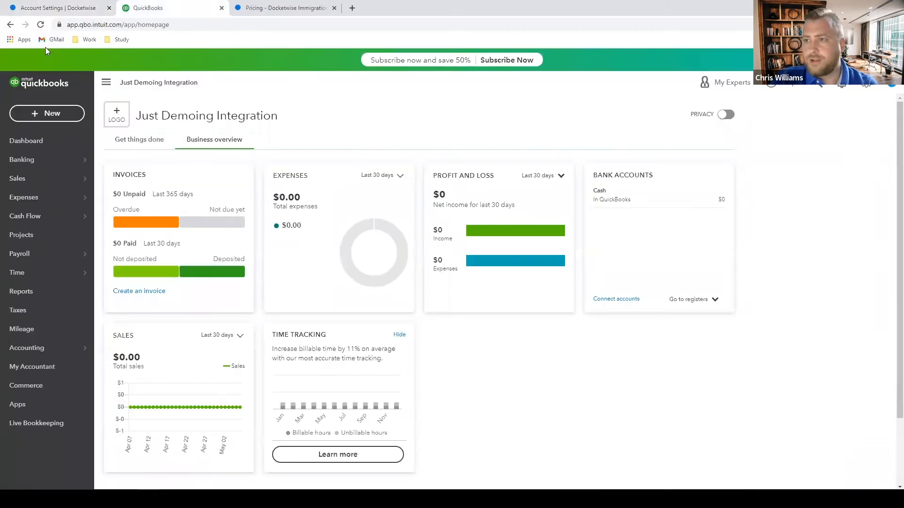
pyautogui.click(41, 26)
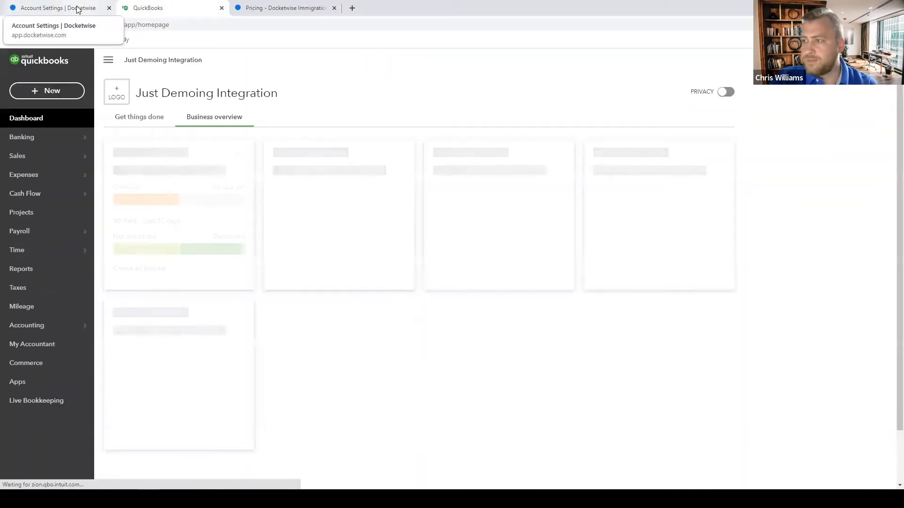
pyautogui.click(76, 11)
pyautogui.click(41, 87)
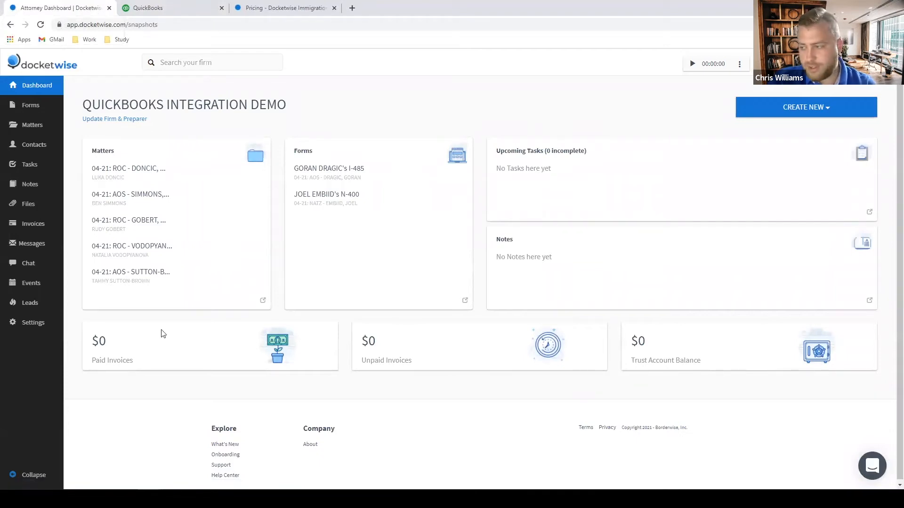
# Step: Start a new bank account of the Operating type in the firm's settings and name it Operating Account
pyautogui.click(37, 328)
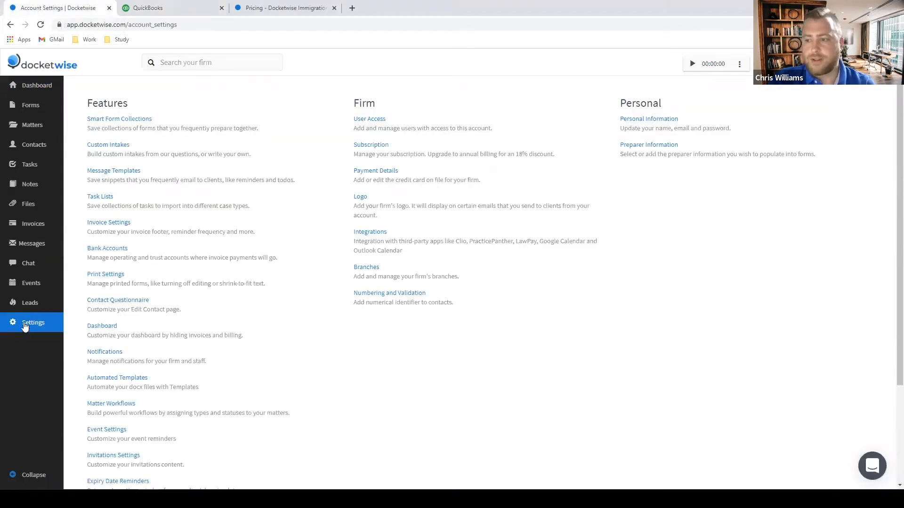
pyautogui.click(111, 248)
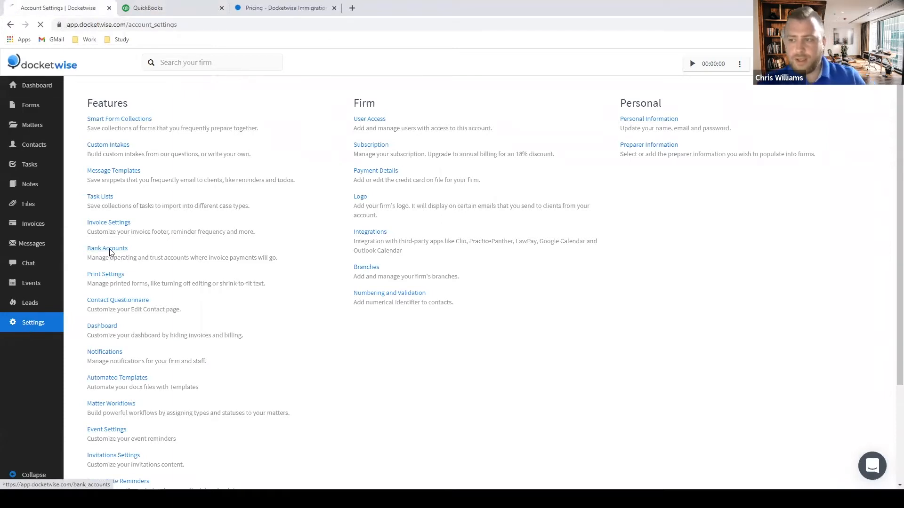
pyautogui.click(145, 148)
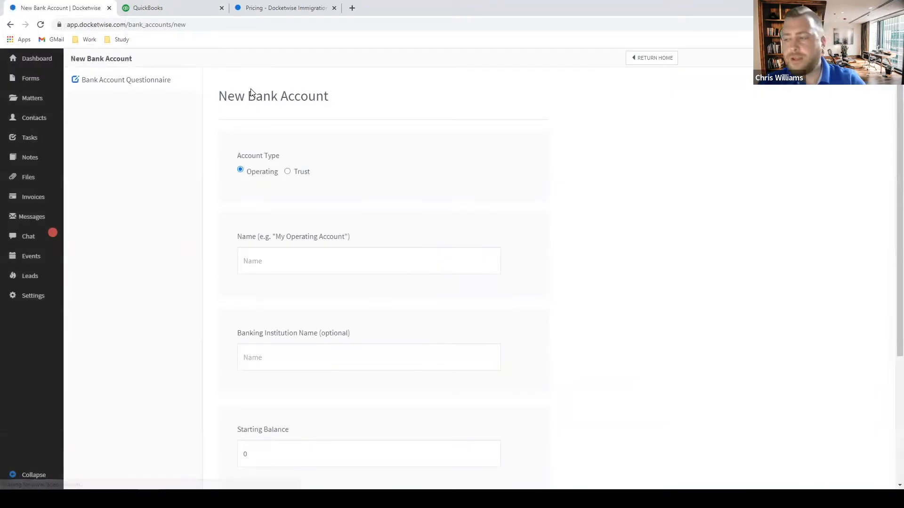
pyautogui.click(317, 255)
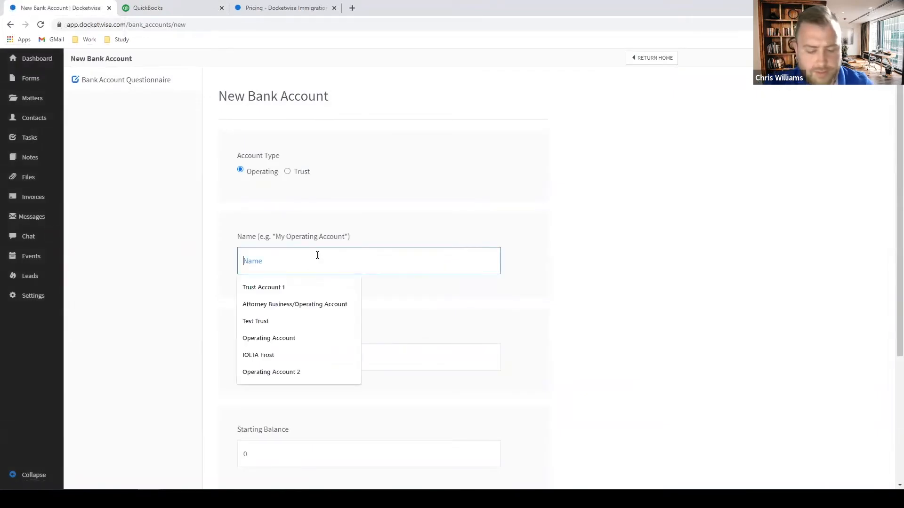
pyautogui.write('Opertati')
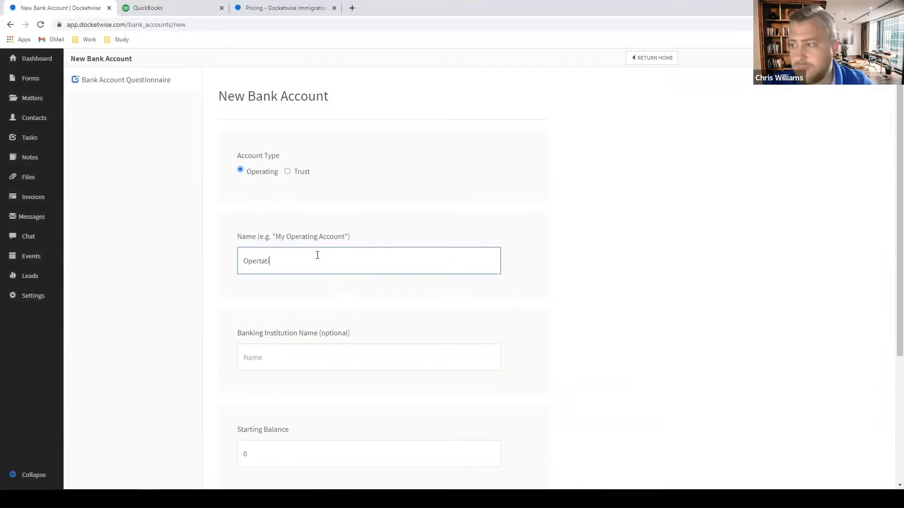
pyautogui.press('BackSpace')
pyautogui.press('BackSpace')
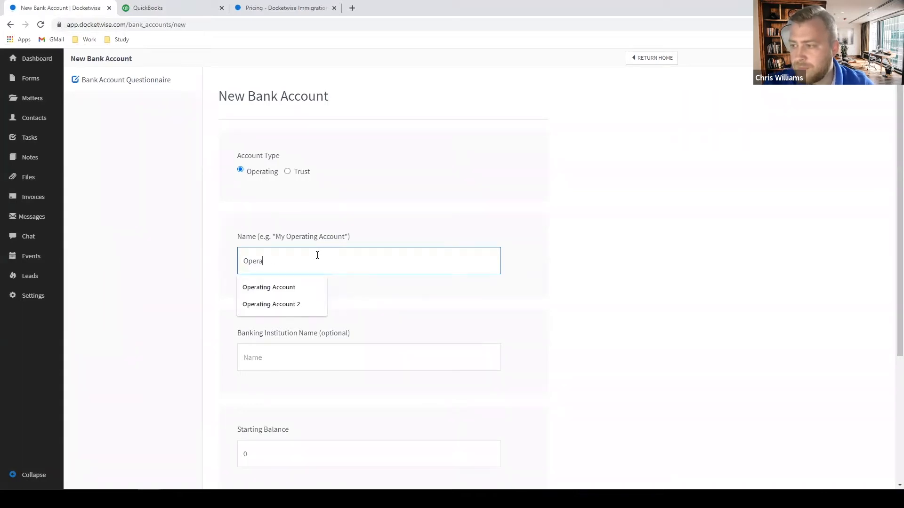
pyautogui.click(297, 287)
# Step: Set the operating account's banking institution to Wells Fargo and save the account
pyautogui.click(314, 351)
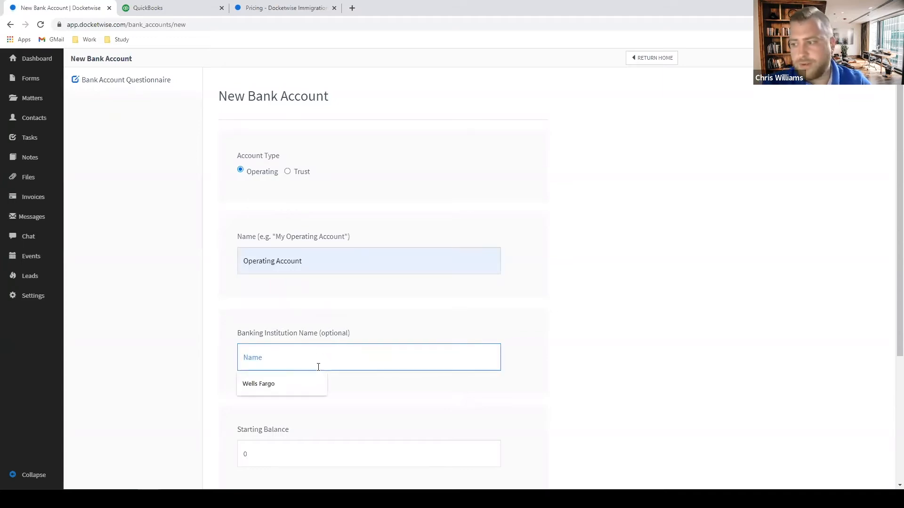
pyautogui.click(297, 391)
pyautogui.scroll(-3, 396, 369)
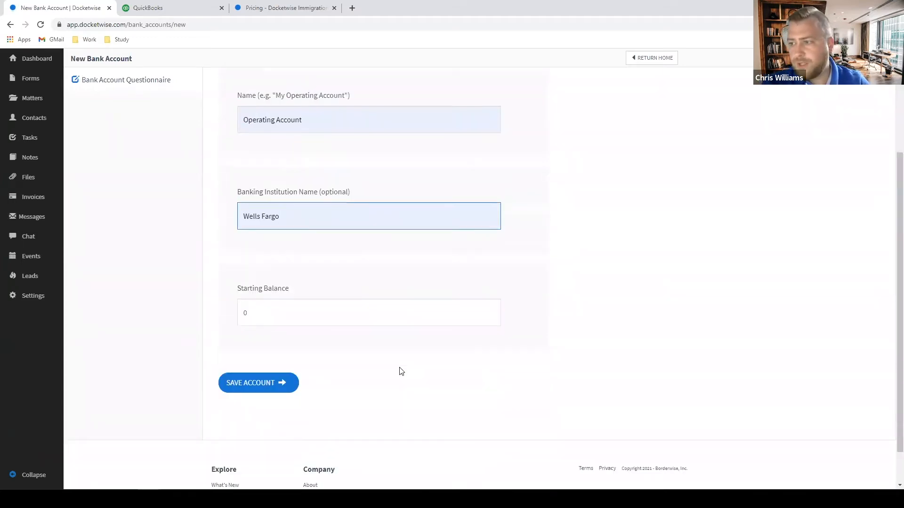
pyautogui.click(282, 383)
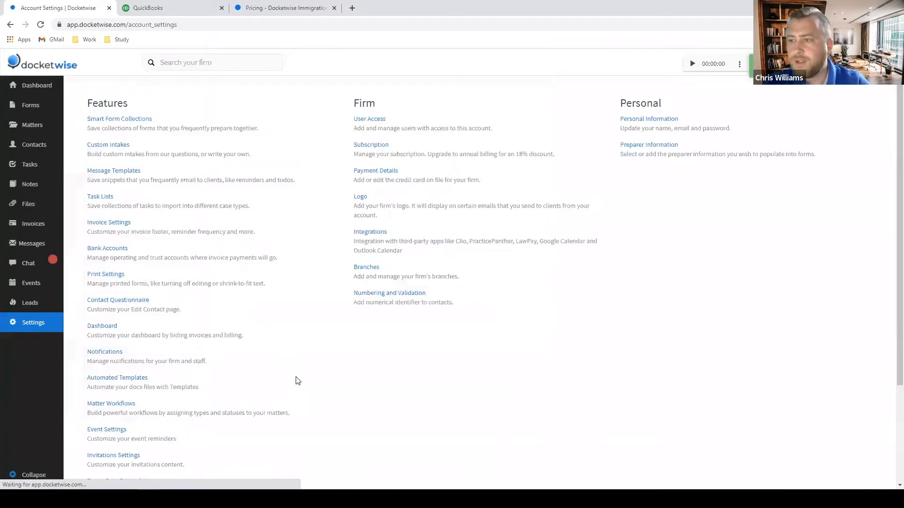
# Step: Start another new bank account of the Trust type and name it IOLTA Trust
pyautogui.click(106, 248)
pyautogui.click(136, 199)
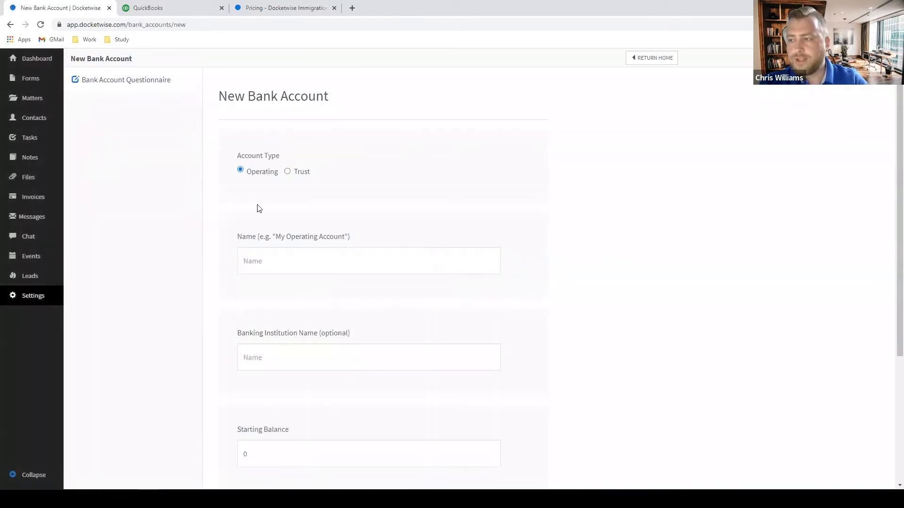
pyautogui.click(287, 171)
pyautogui.click(294, 260)
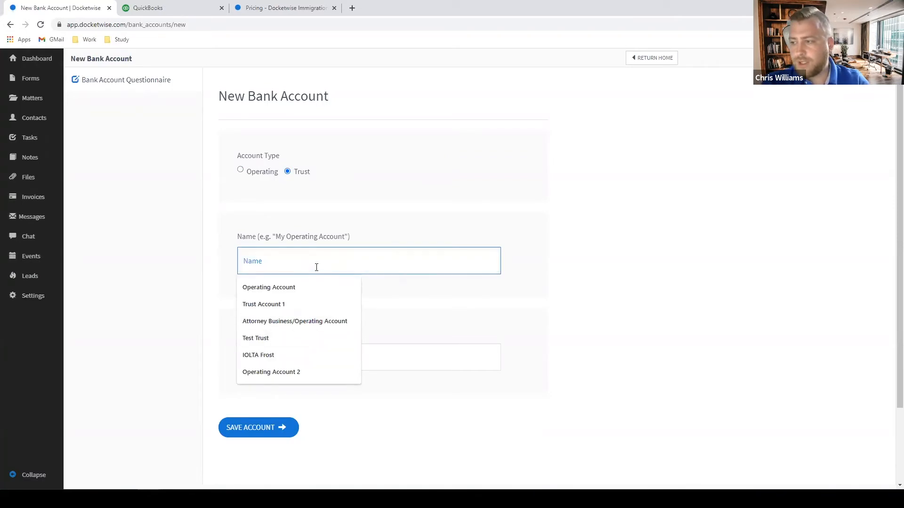
pyautogui.write('I')
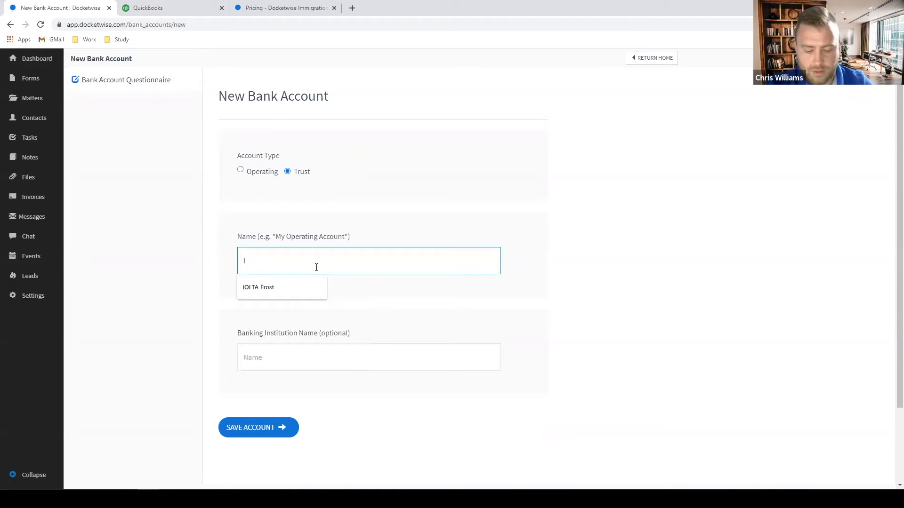
pyautogui.write('oLTA Tr')
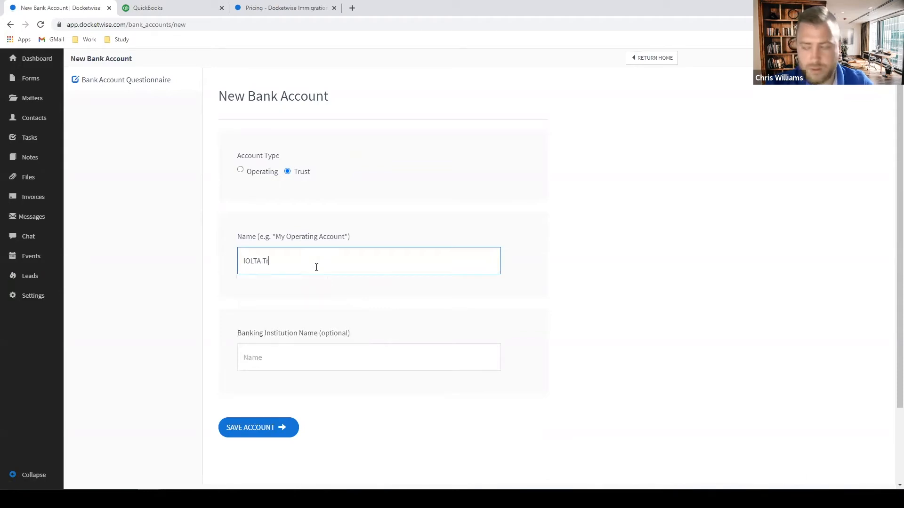
pyautogui.write('ust')
# Step: Fill the trust account's banking institution from the saved suggestion and save the account
pyautogui.click(322, 363)
pyautogui.click(256, 394)
pyautogui.click(263, 430)
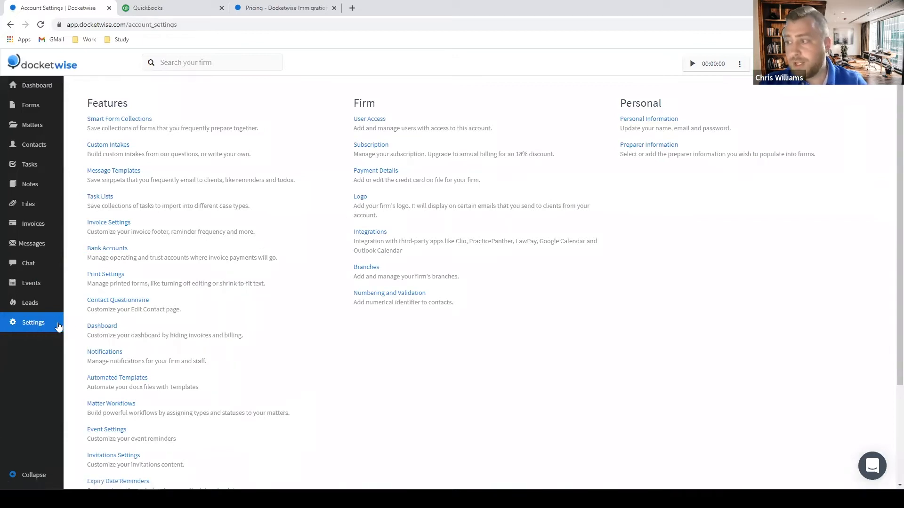
# Step: Activate the QuickBooks integration and connect Docketwise to the company Just Demoing Integration
pyautogui.click(387, 233)
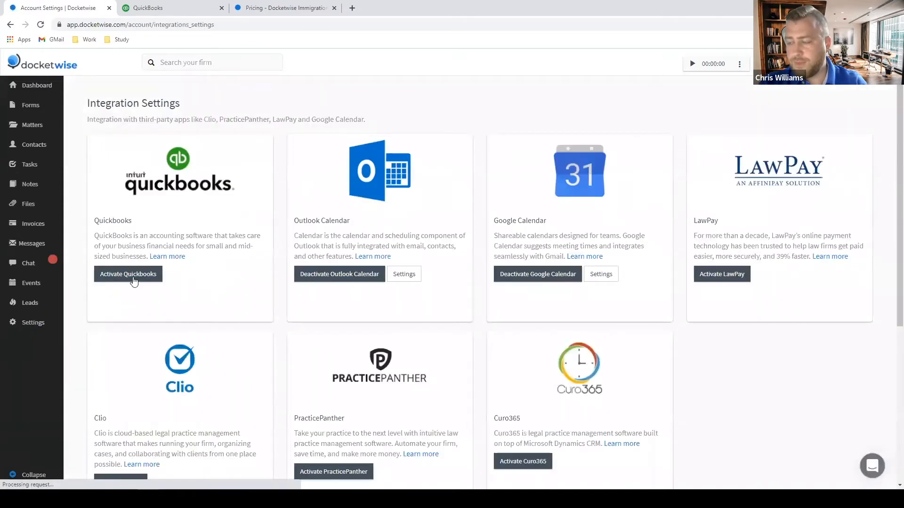
pyautogui.click(150, 274)
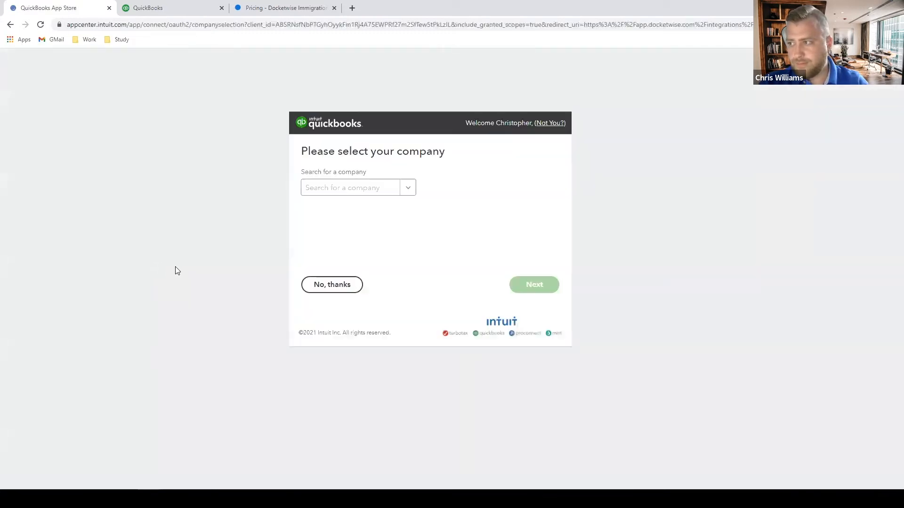
pyautogui.click(407, 193)
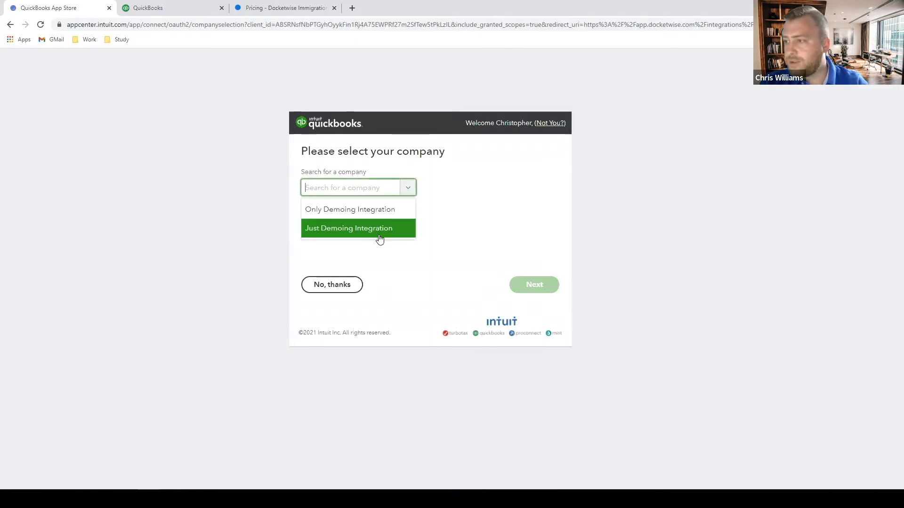
pyautogui.click(378, 231)
pyautogui.click(538, 283)
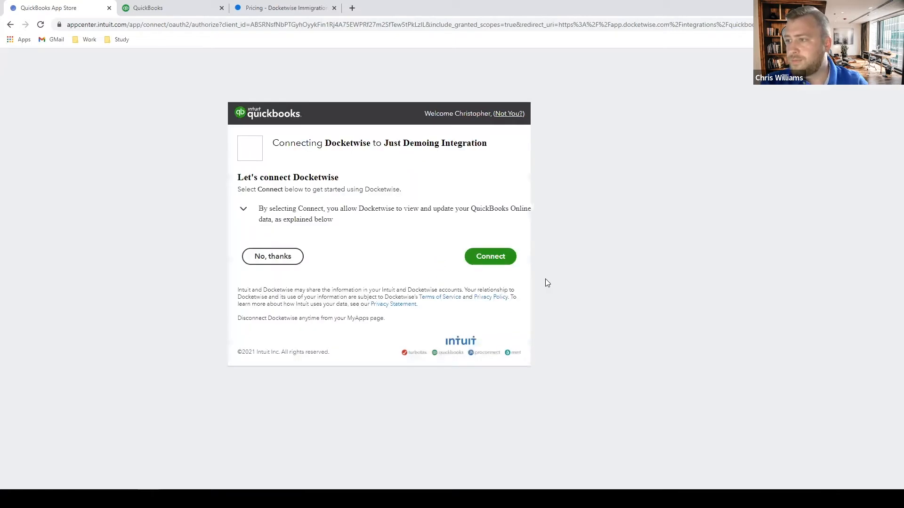
pyautogui.click(497, 257)
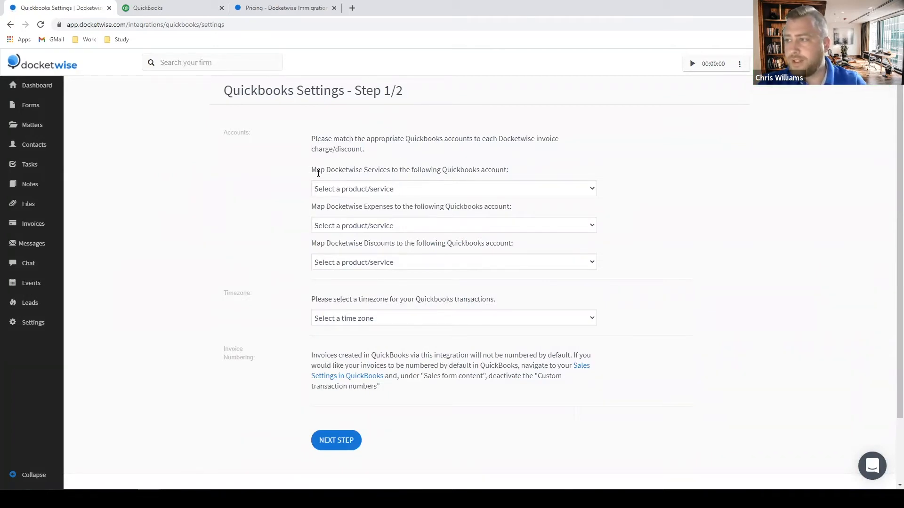
pyautogui.moveTo(310, 172); pyautogui.dragTo(511, 243)
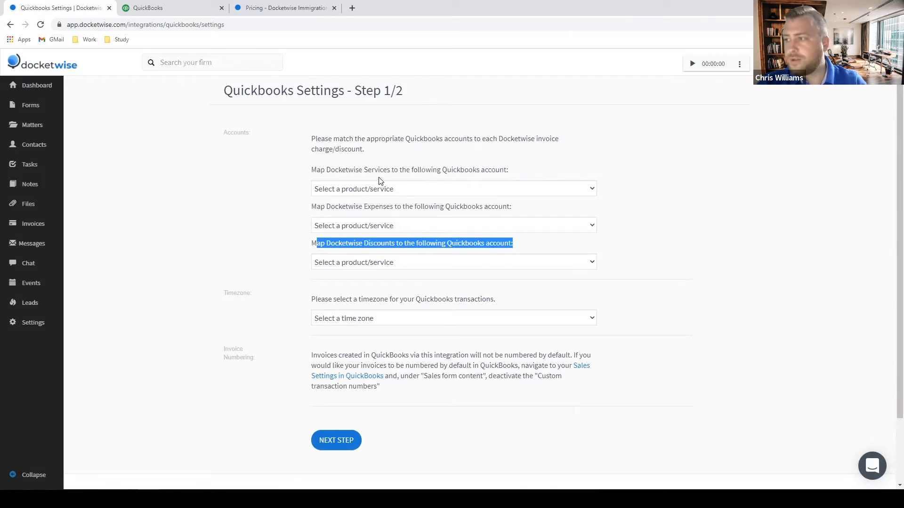
pyautogui.moveTo(367, 170); pyautogui.dragTo(398, 172)
pyautogui.click(383, 243)
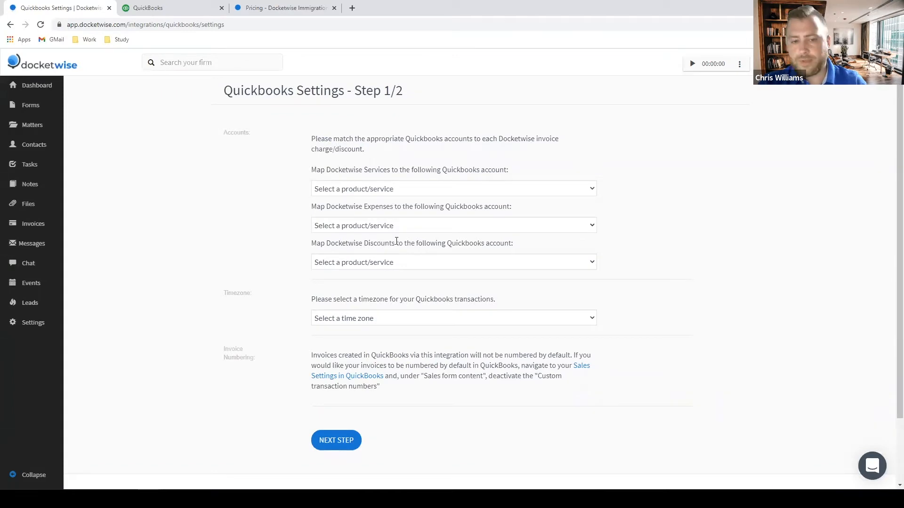
# Step: Switch to QuickBooks and start a new service named Attorney's Fees in Products and Services
pyautogui.click(155, 7)
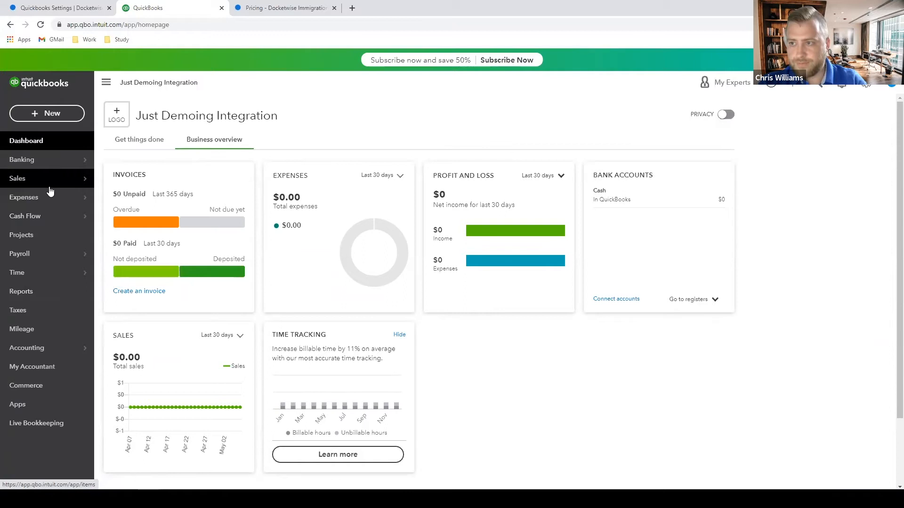
pyautogui.moveTo(51, 184)
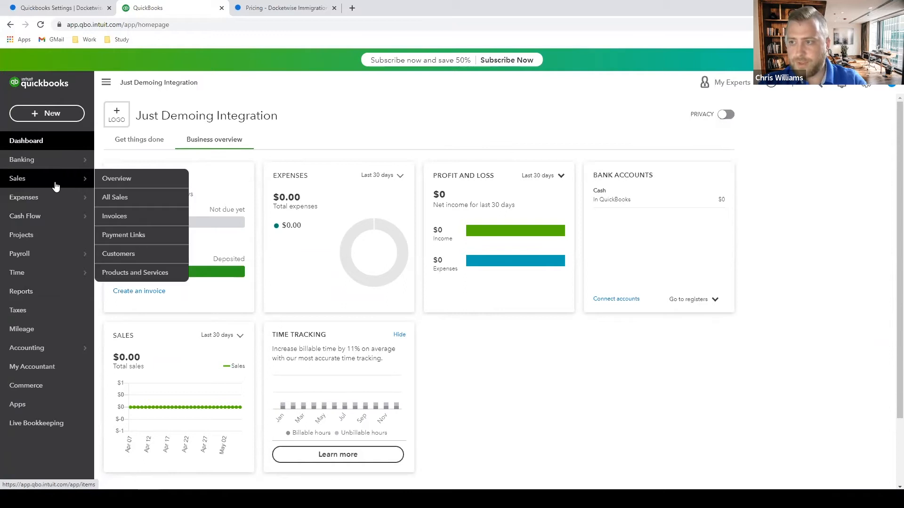
pyautogui.click(140, 274)
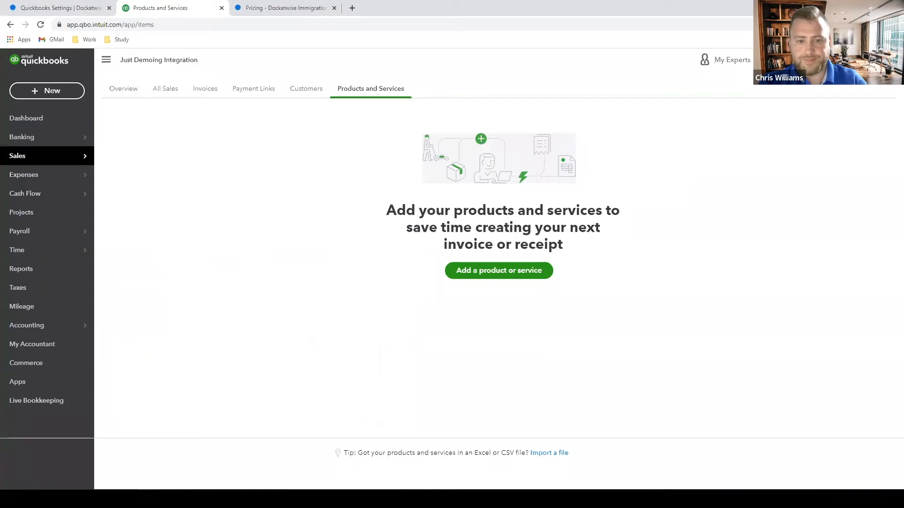
pyautogui.click(477, 271)
pyautogui.click(713, 175)
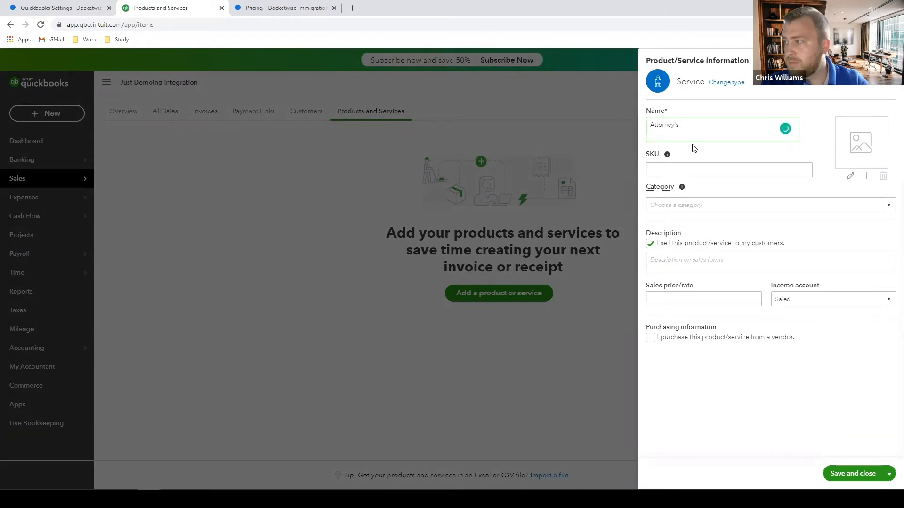
# Step: Create a new category named Operating for the Attorney's Fees service
pyautogui.click(684, 206)
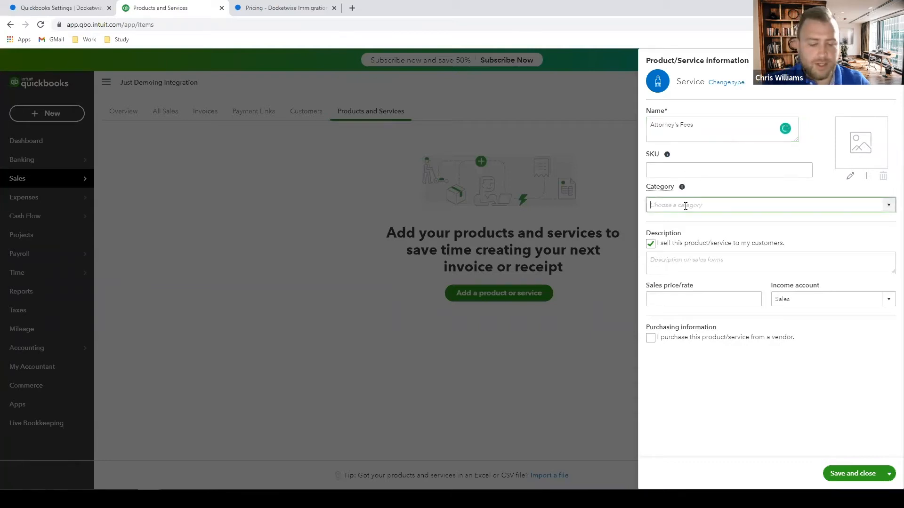
pyautogui.write('Operating')
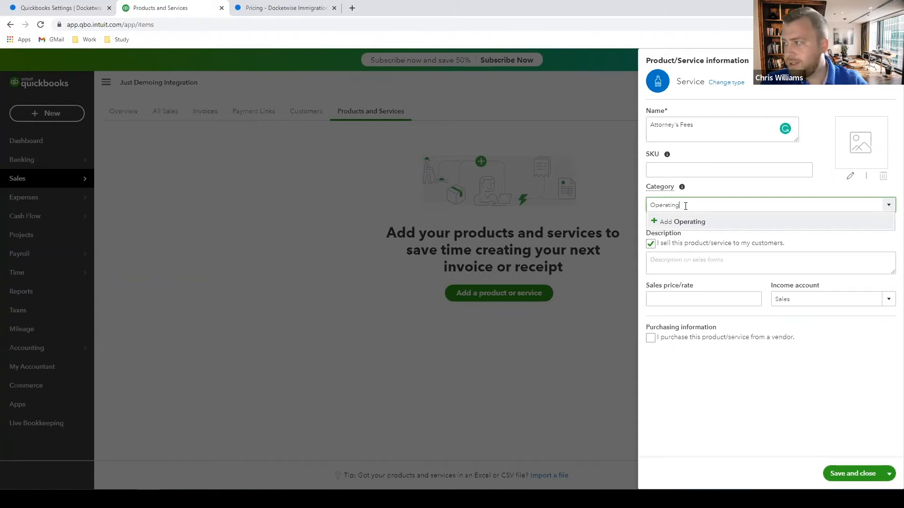
pyautogui.click(715, 223)
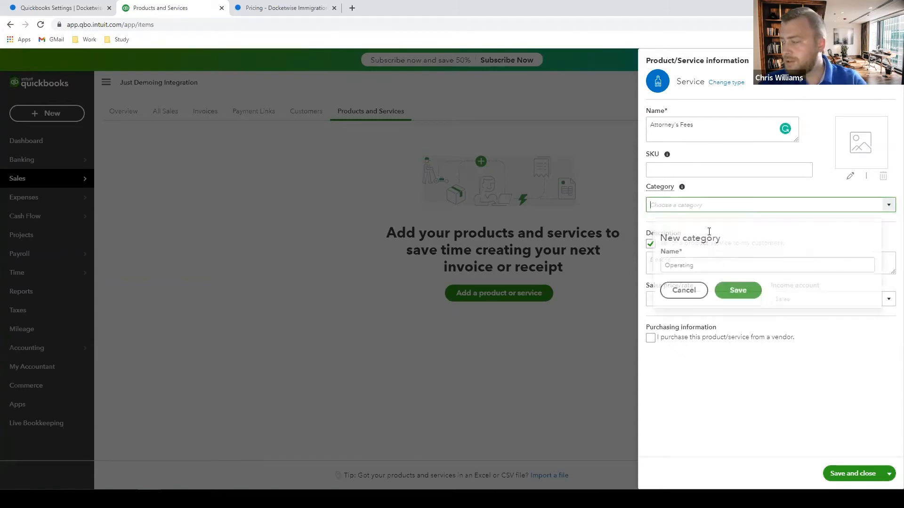
pyautogui.click(726, 296)
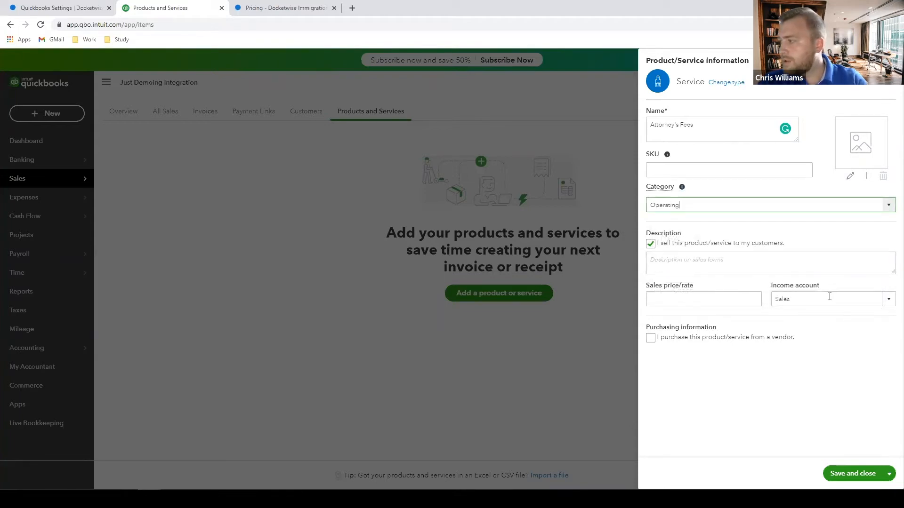
# Step: Keep Sales as the income account for the Attorney's Fees service and save the service
pyautogui.click(888, 299)
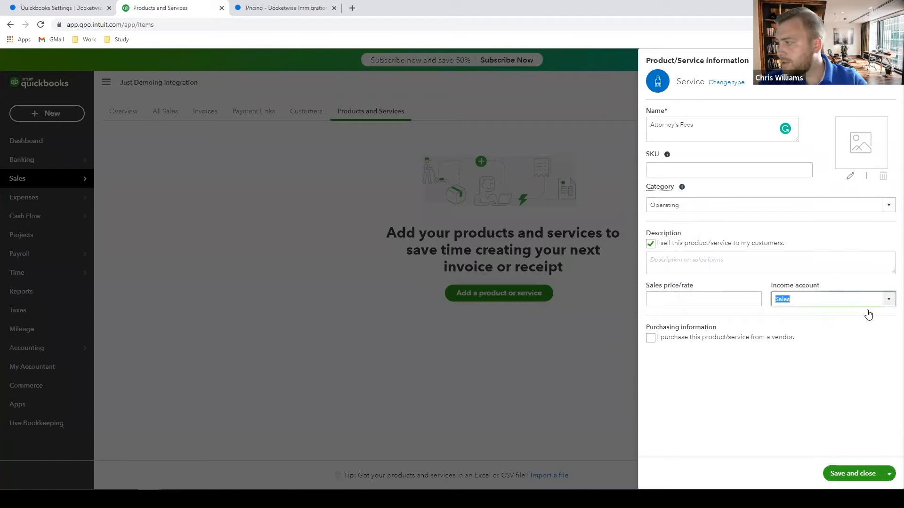
pyautogui.click(838, 322)
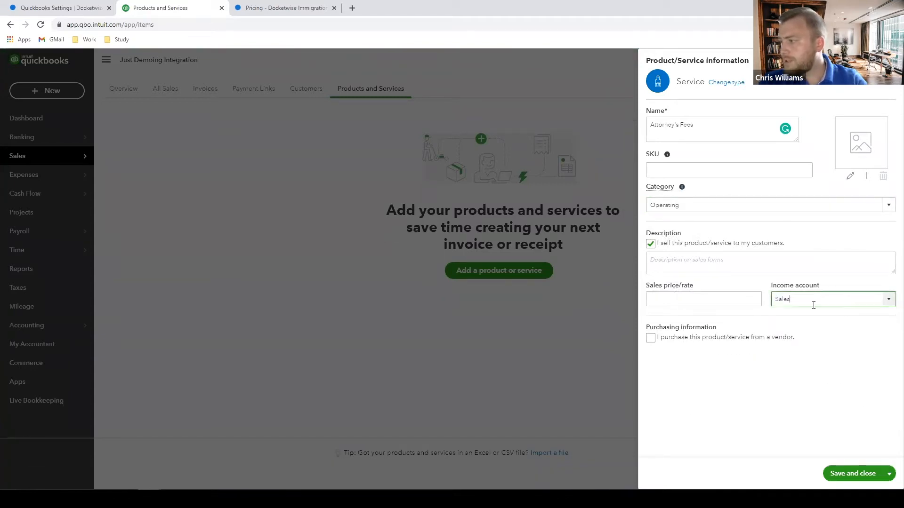
pyautogui.click(888, 299)
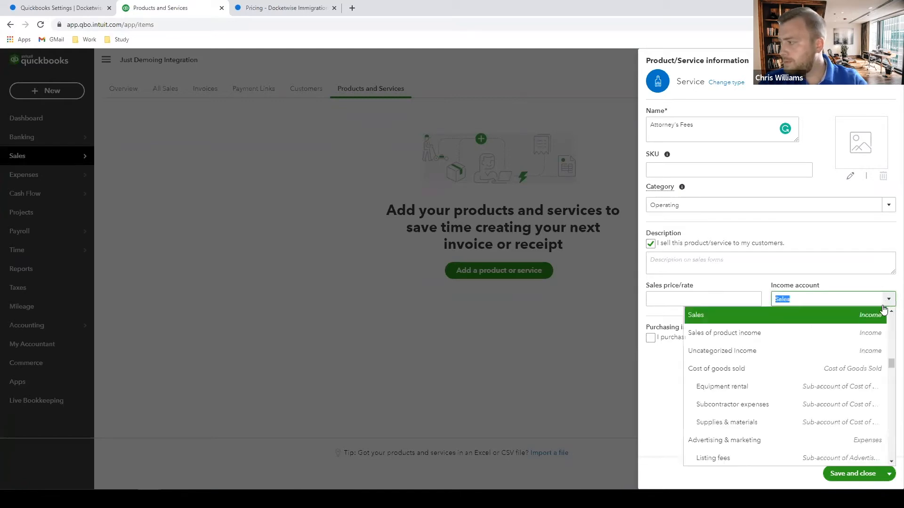
pyautogui.click(797, 284)
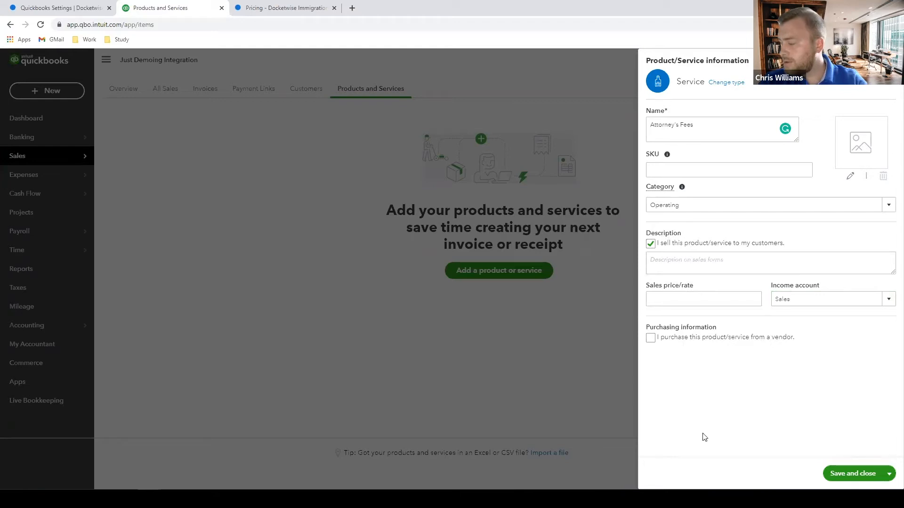
pyautogui.click(850, 476)
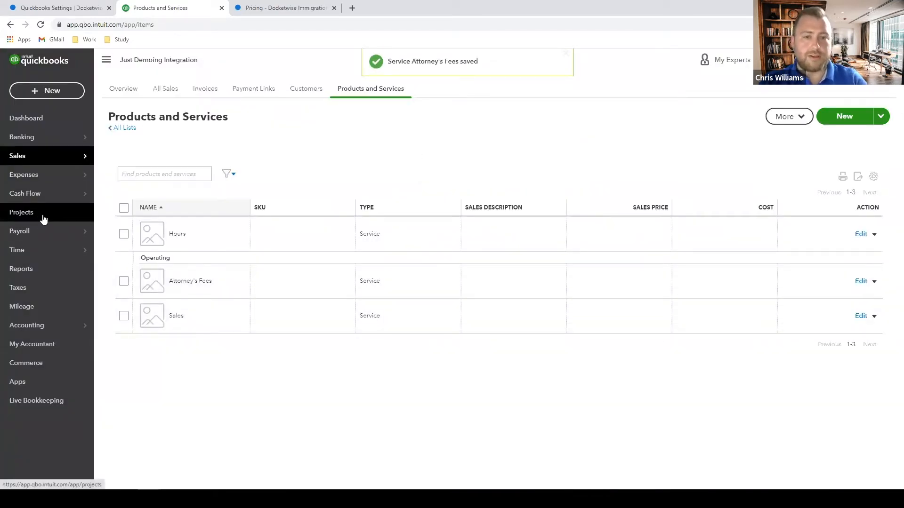
# Step: Start another new service named Ordinary Costs and assign it to the existing Operating category
pyautogui.click(841, 116)
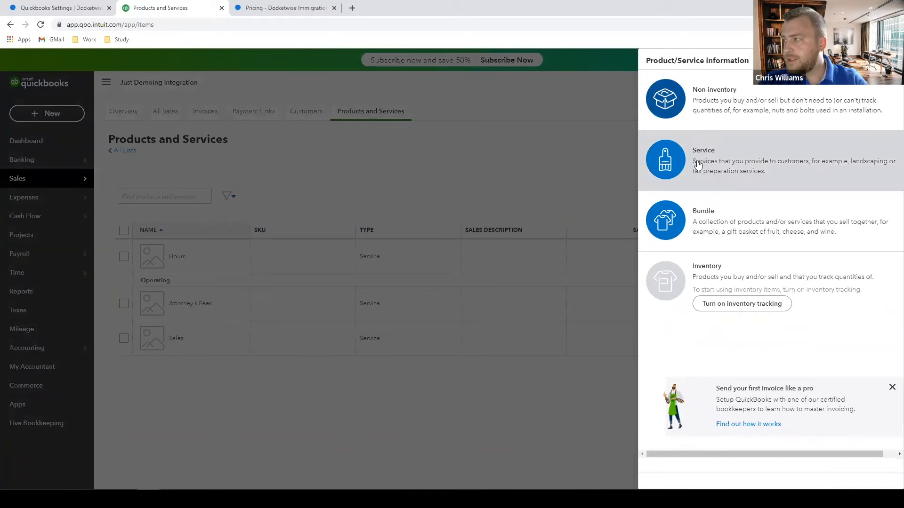
pyautogui.click(698, 166)
pyautogui.write('Ordinary Costs')
pyautogui.click(747, 195)
pyautogui.click(746, 197)
pyautogui.write('Oper')
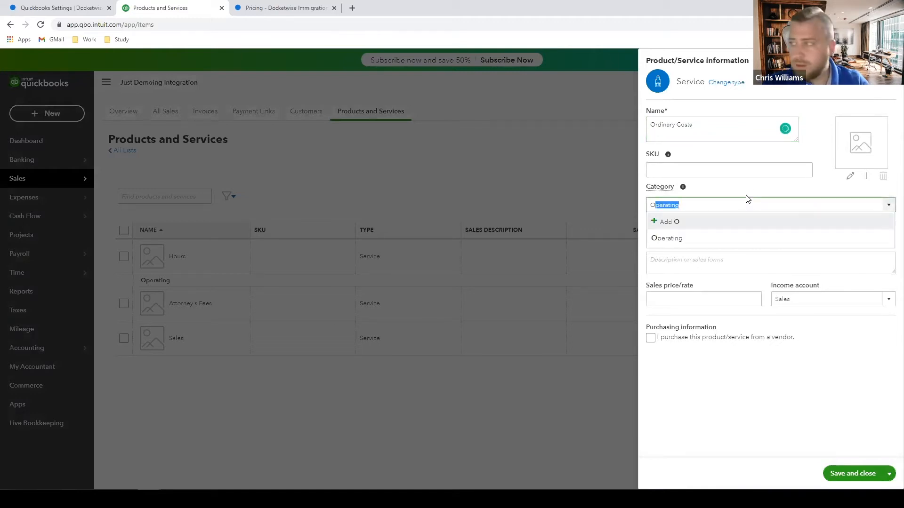
pyautogui.write('ating')
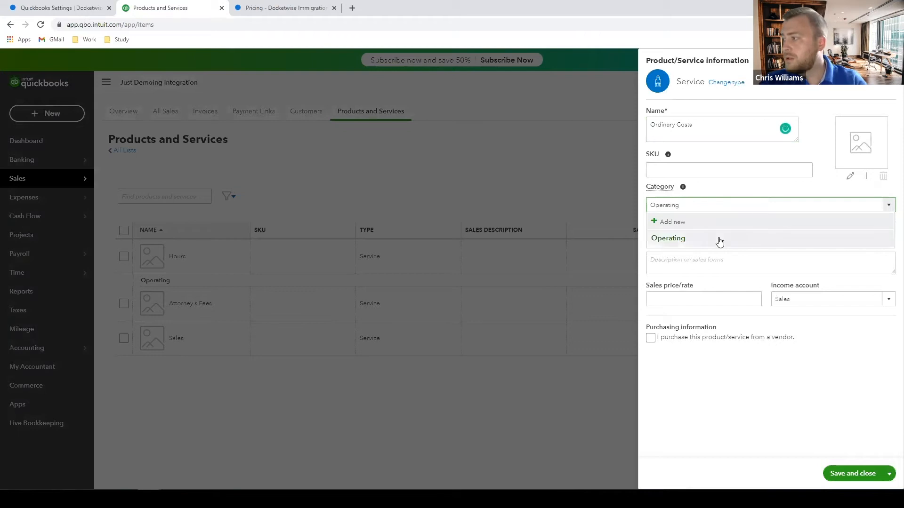
pyautogui.click(718, 239)
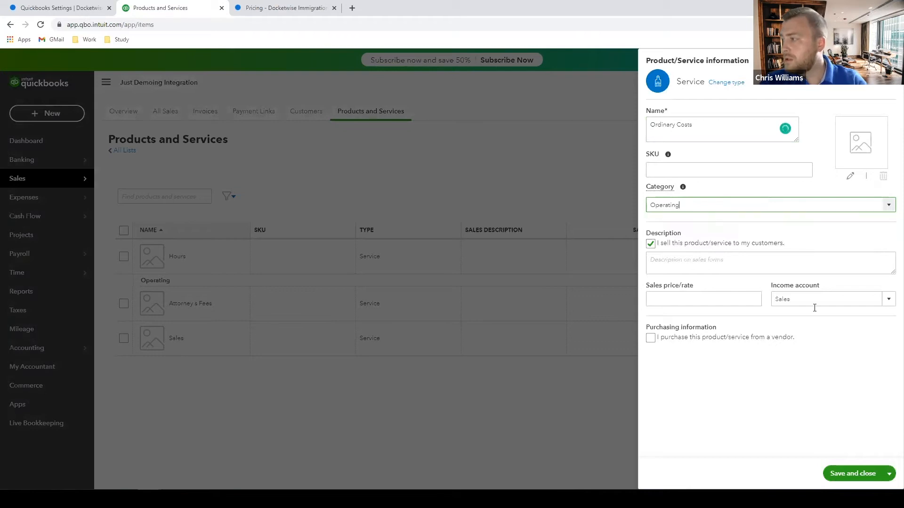
# Step: Set the Ordinary Costs service's income account to Billable expense income and save the service
pyautogui.click(889, 305)
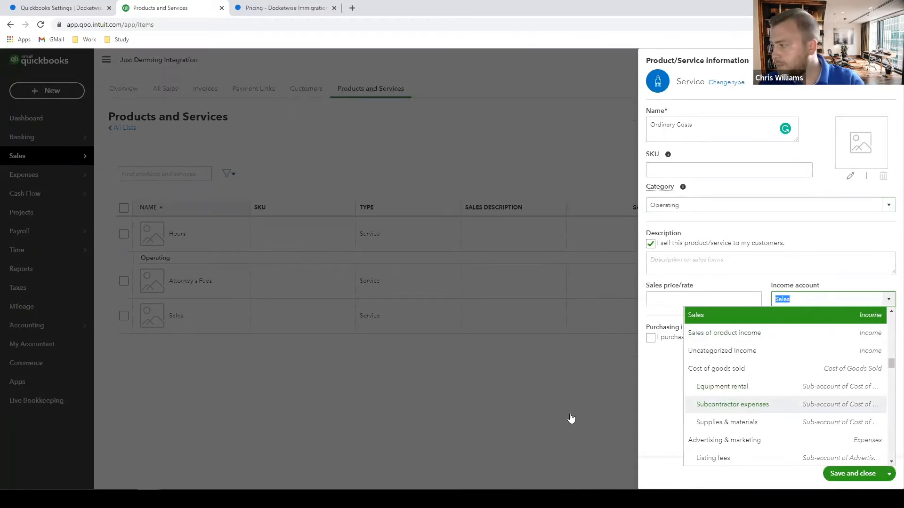
pyautogui.scroll(2, 753, 365)
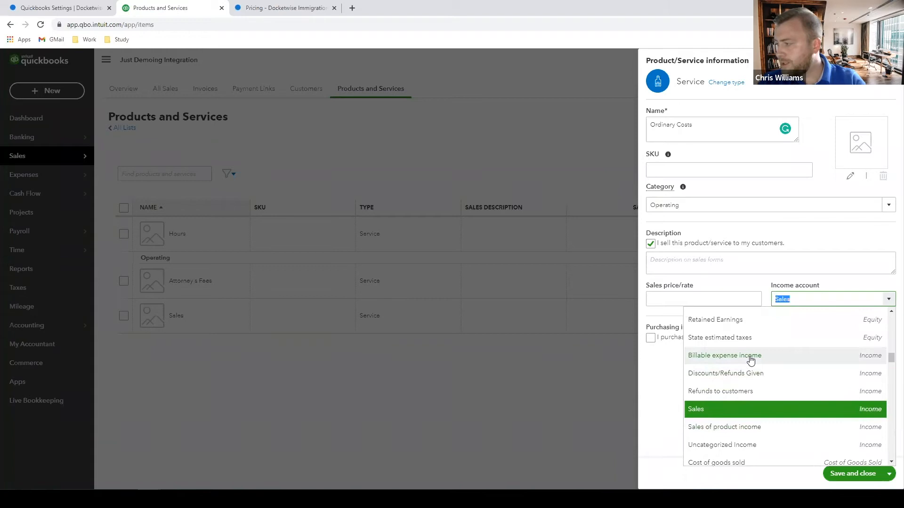
pyautogui.click(751, 357)
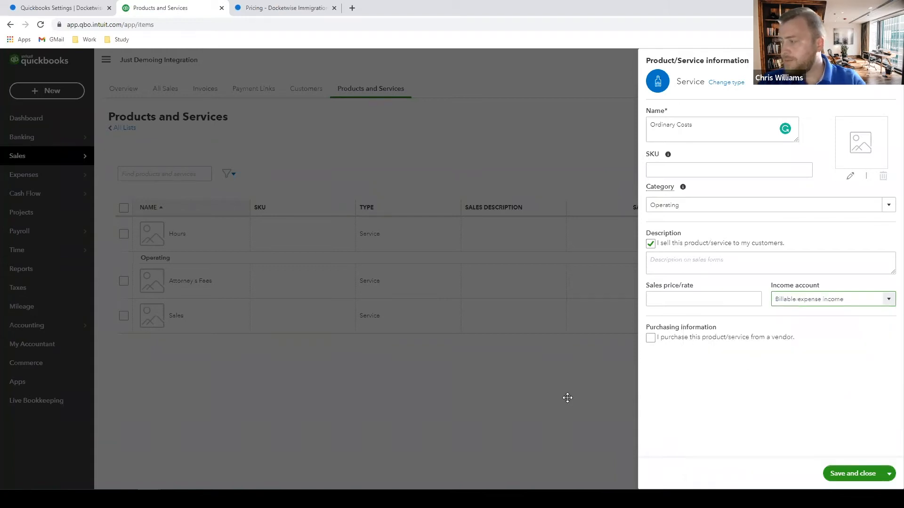
pyautogui.click(853, 473)
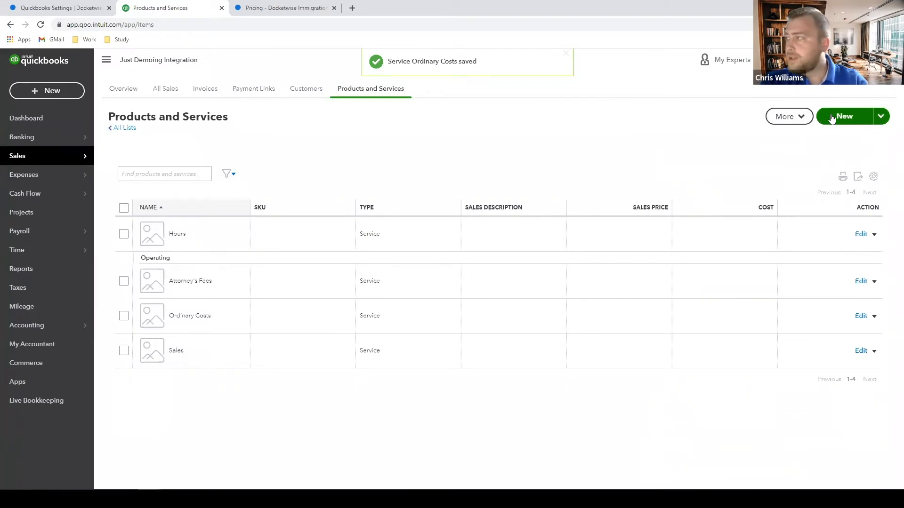
# Step: Start another new service named Discounts and create a new category named Discounts for it
pyautogui.click(832, 119)
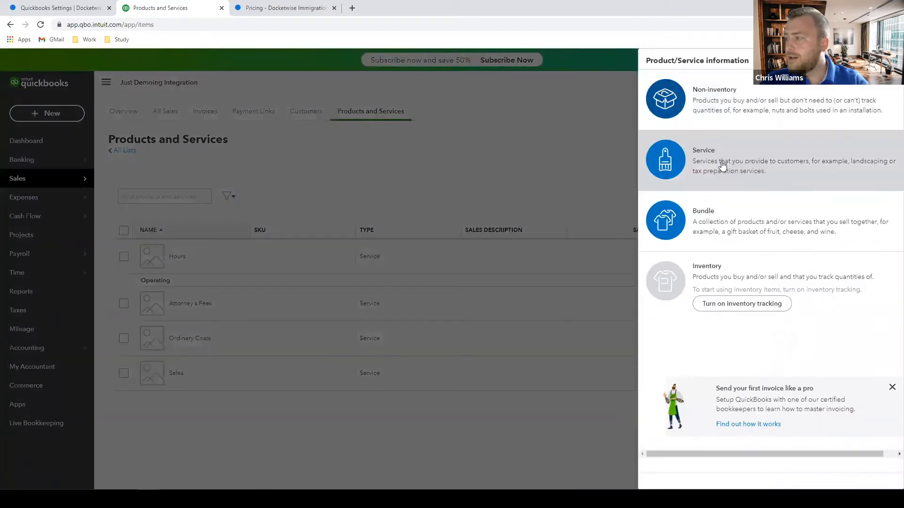
pyautogui.click(728, 162)
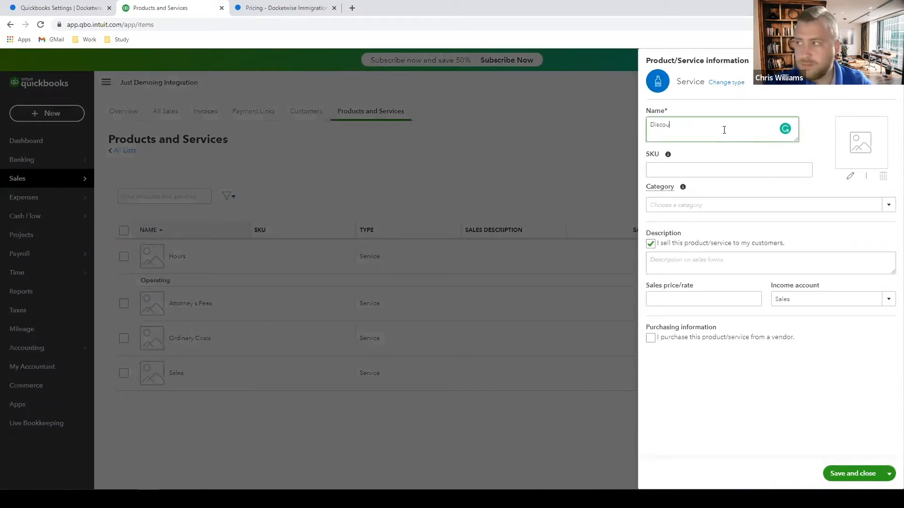
pyautogui.click(701, 205)
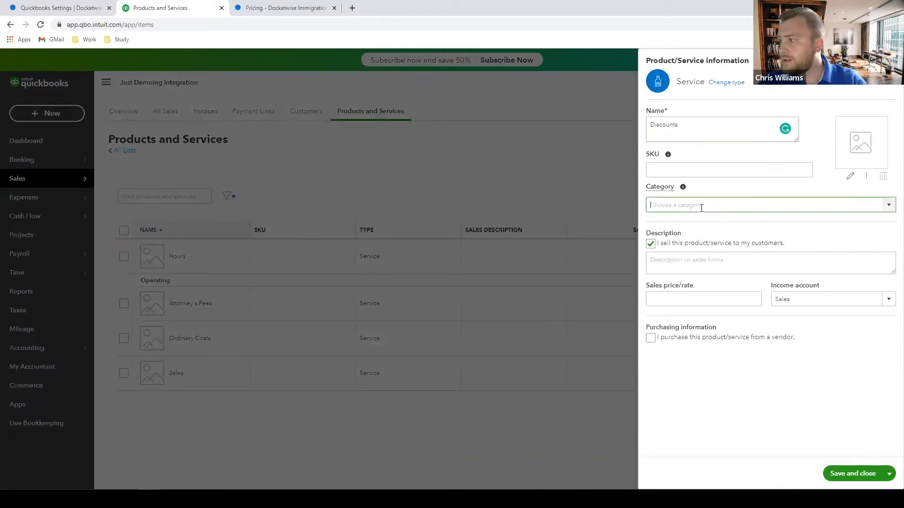
pyautogui.write('Co')
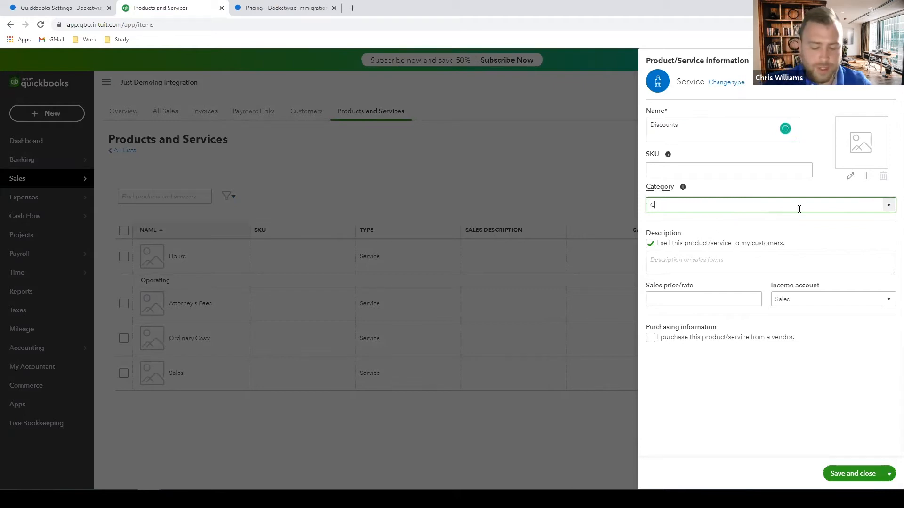
pyautogui.press('BackSpace')
pyautogui.press('BackSpace')
pyautogui.write('Discount')
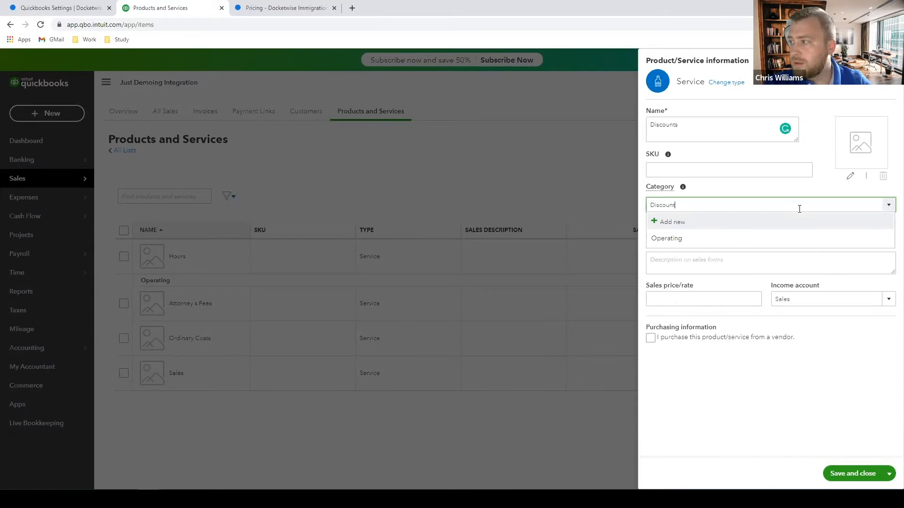
pyautogui.write('s')
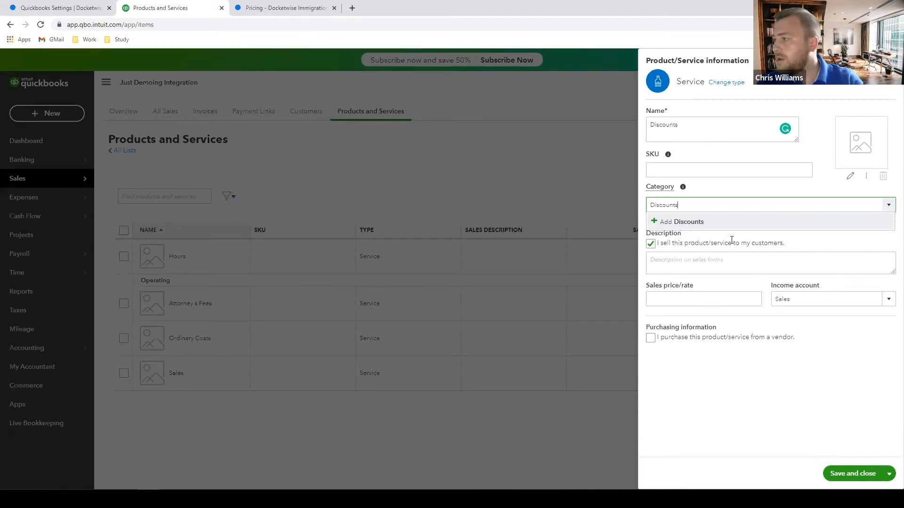
pyautogui.click(716, 225)
pyautogui.click(743, 291)
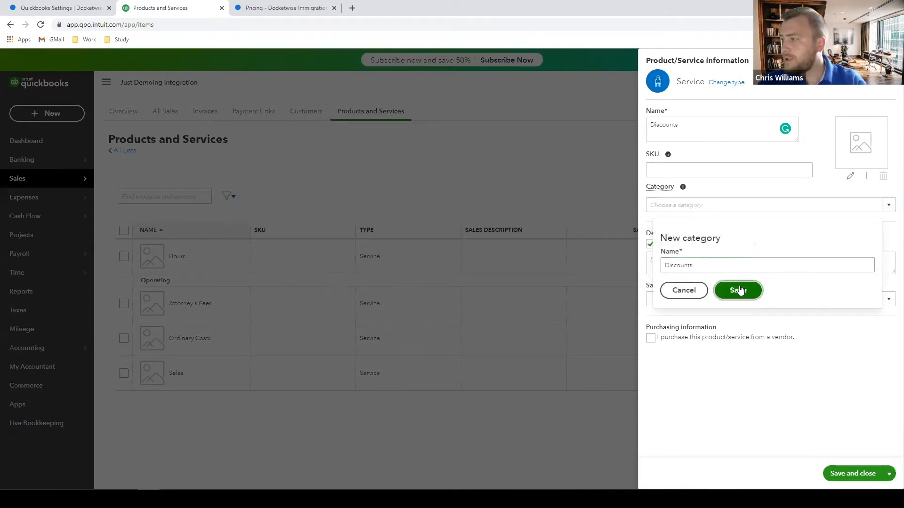
# Step: Set the Discounts service's income account to Discounts/Refunds Given and save the service
pyautogui.click(887, 305)
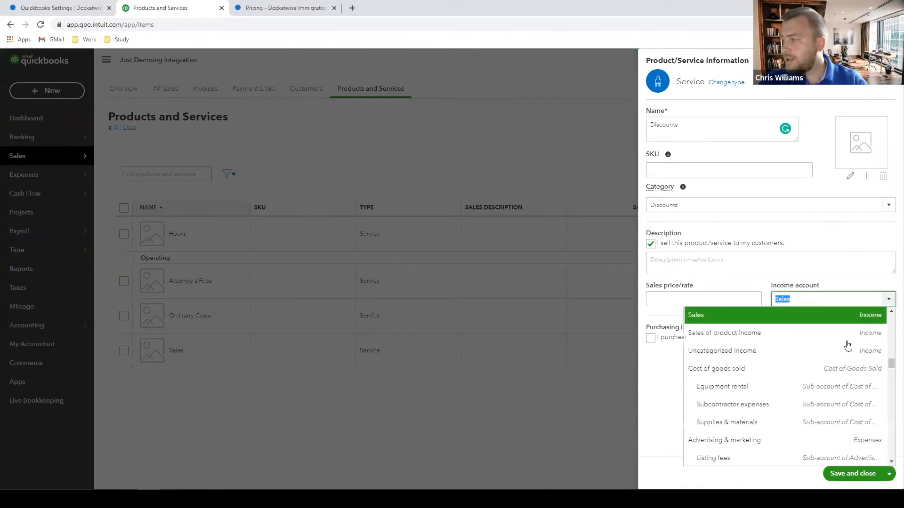
pyautogui.scroll(1, 819, 361)
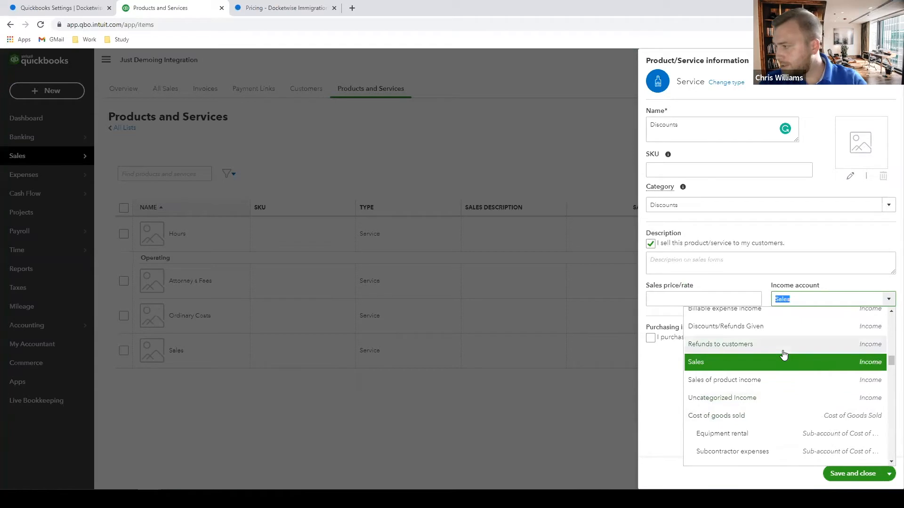
pyautogui.click(766, 330)
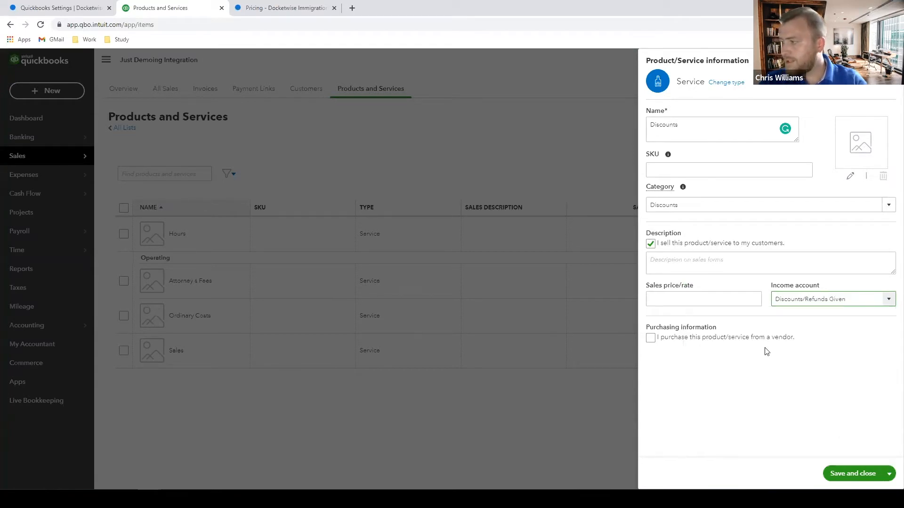
pyautogui.click(833, 472)
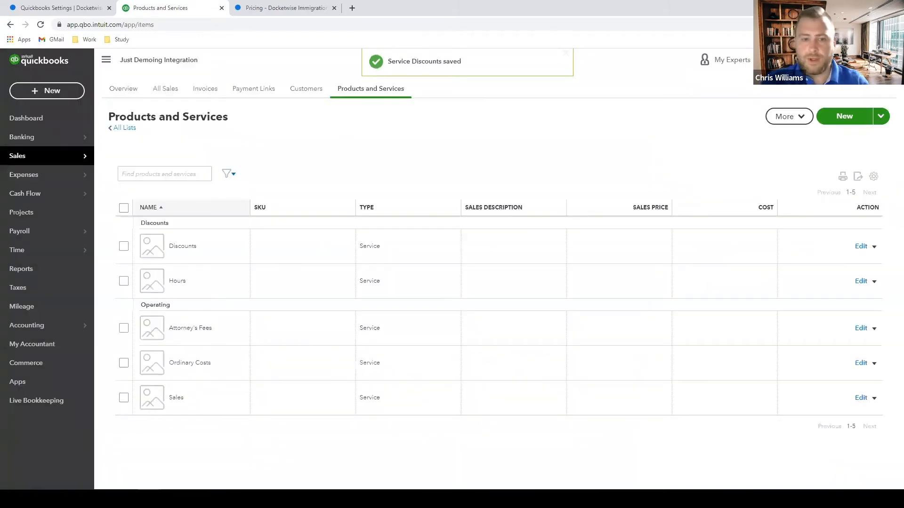
# Step: Switch back to Docketwise and check the QuickBooks product and service choices for mapping Docketwise Services
pyautogui.moveTo(47, 156)
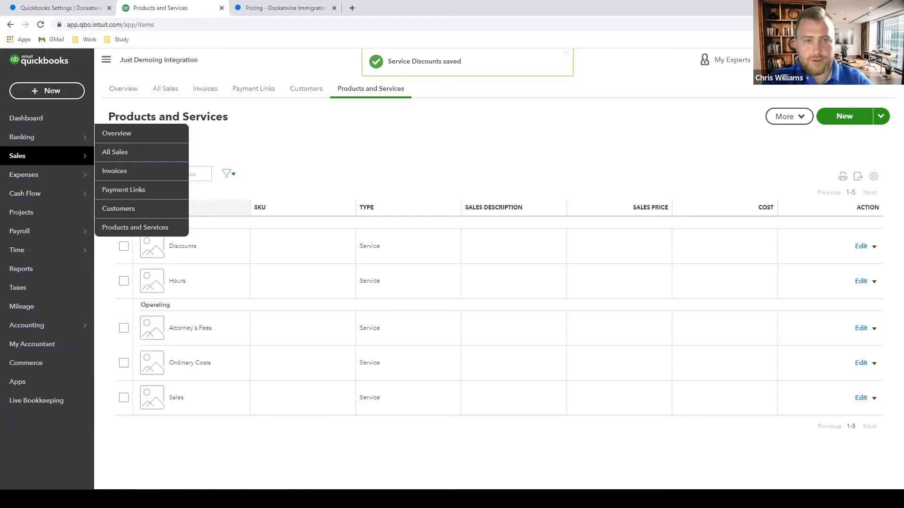
pyautogui.click(65, 9)
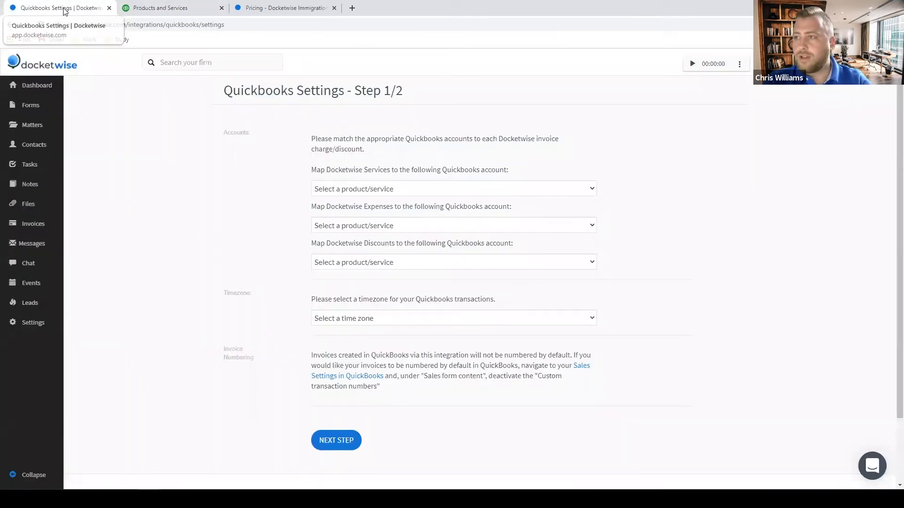
pyautogui.click(372, 189)
pyautogui.click(54, 49)
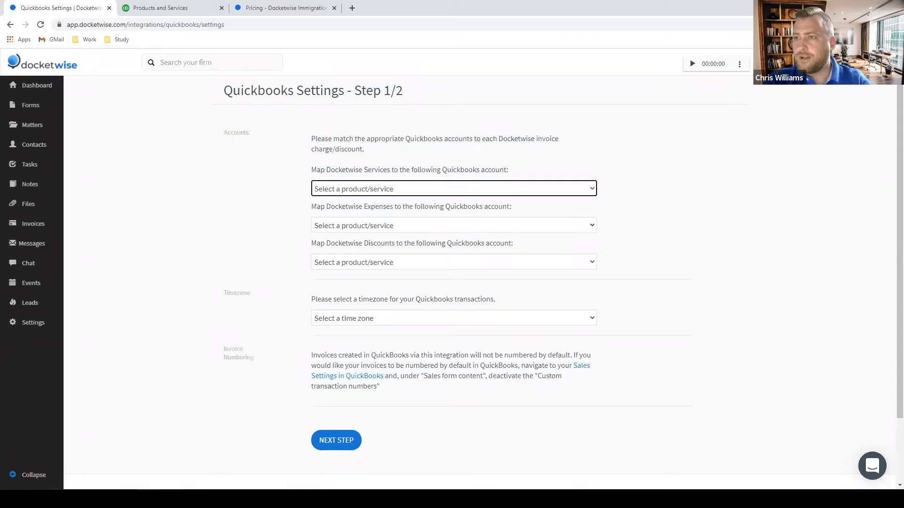
# Step: Reload the QuickBooks settings page and map Docketwise Services to Operating:Attorney's Fees
pyautogui.click(40, 26)
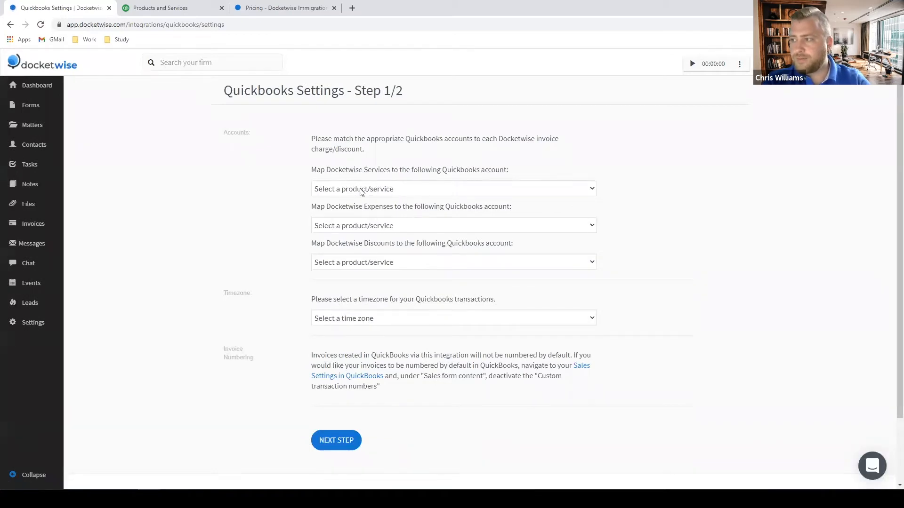
pyautogui.click(360, 190)
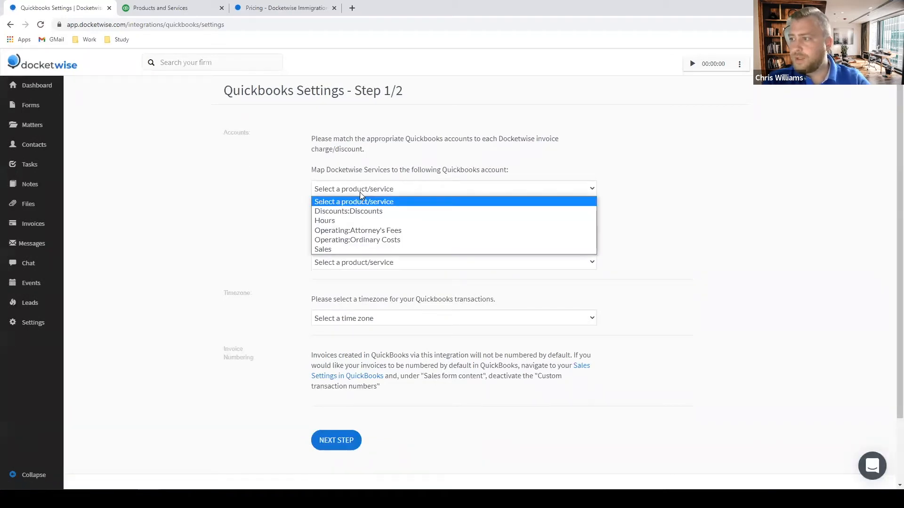
pyautogui.click(376, 231)
# Step: Map Docketwise Expenses to Operating:Ordinary Costs and Docketwise Discounts to Discounts:Discounts
pyautogui.click(375, 231)
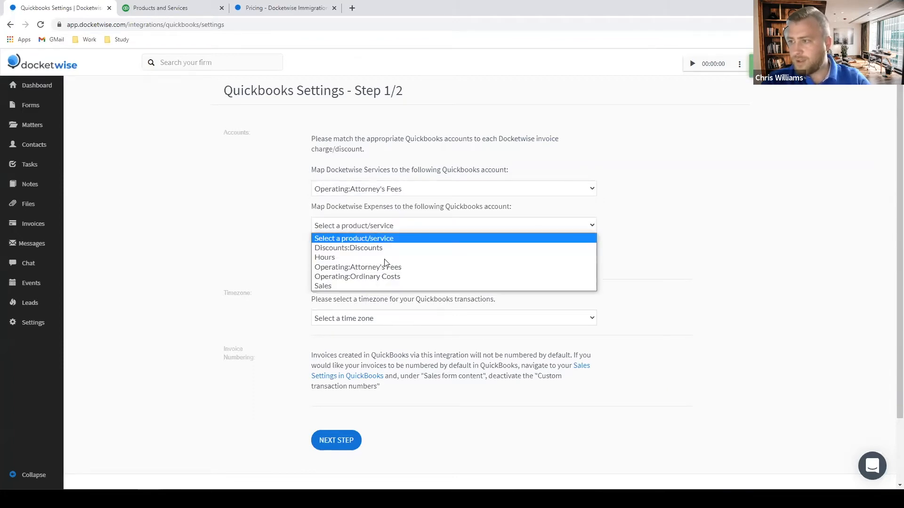
pyautogui.click(391, 276)
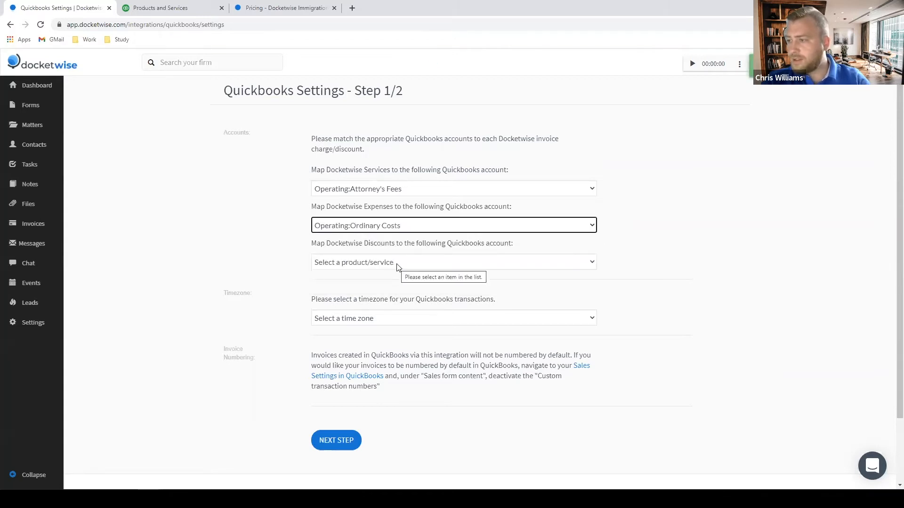
pyautogui.click(396, 267)
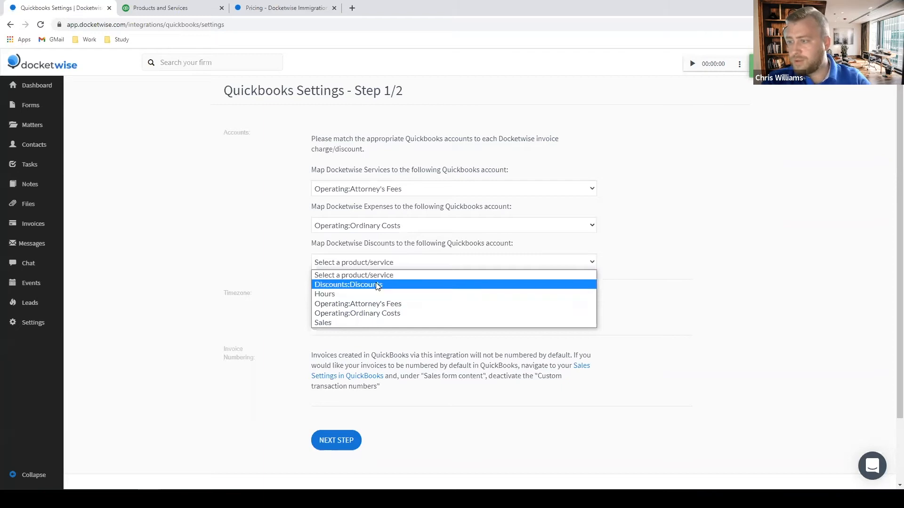
pyautogui.click(378, 285)
# Step: Set the time zone for the QuickBooks transactions to America/New_York
pyautogui.scroll(-3, 527, 283)
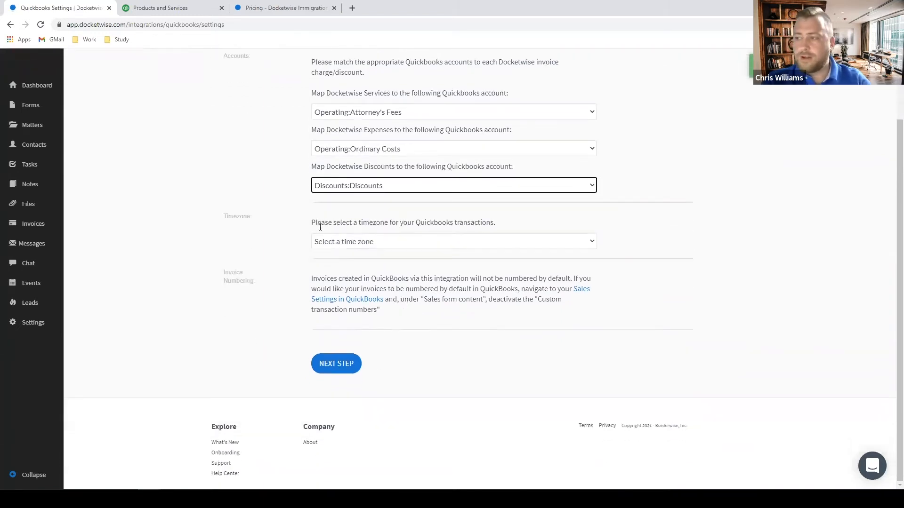
pyautogui.moveTo(311, 223); pyautogui.dragTo(331, 242)
pyautogui.click(504, 226)
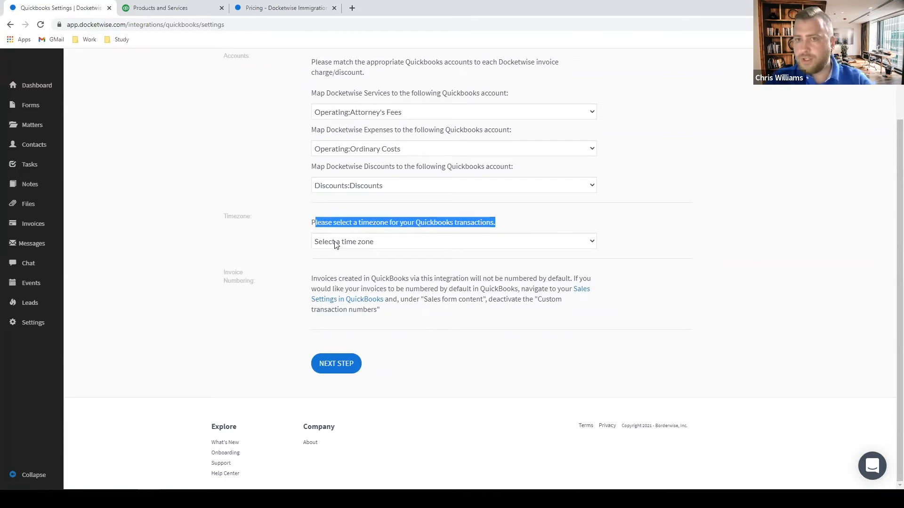
pyautogui.click(336, 245)
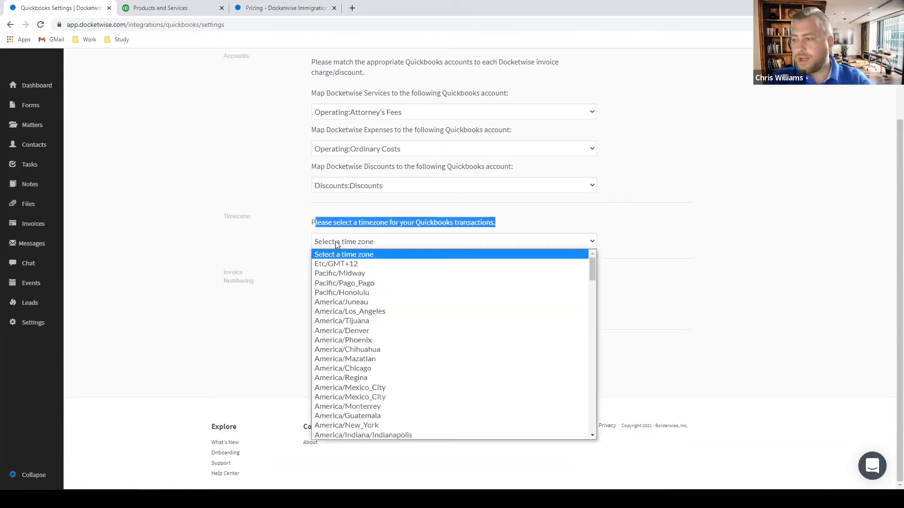
pyautogui.click(285, 219)
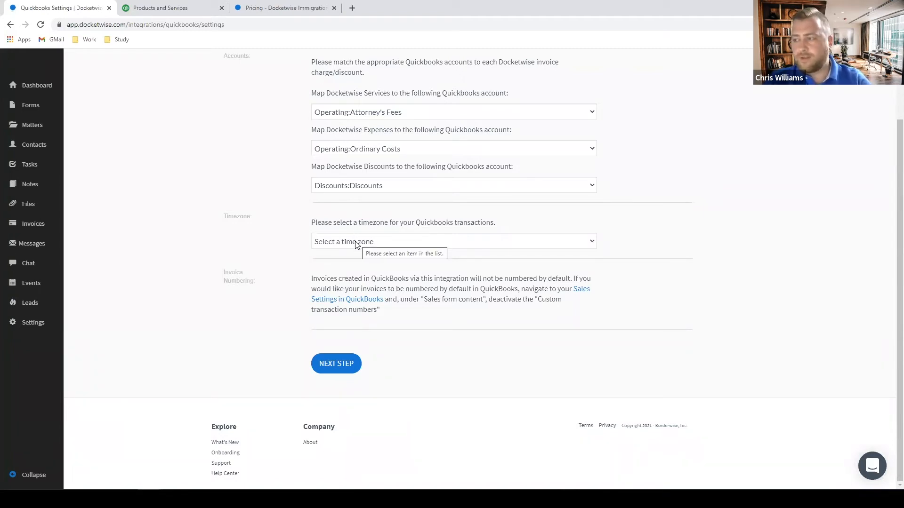
pyautogui.click(420, 243)
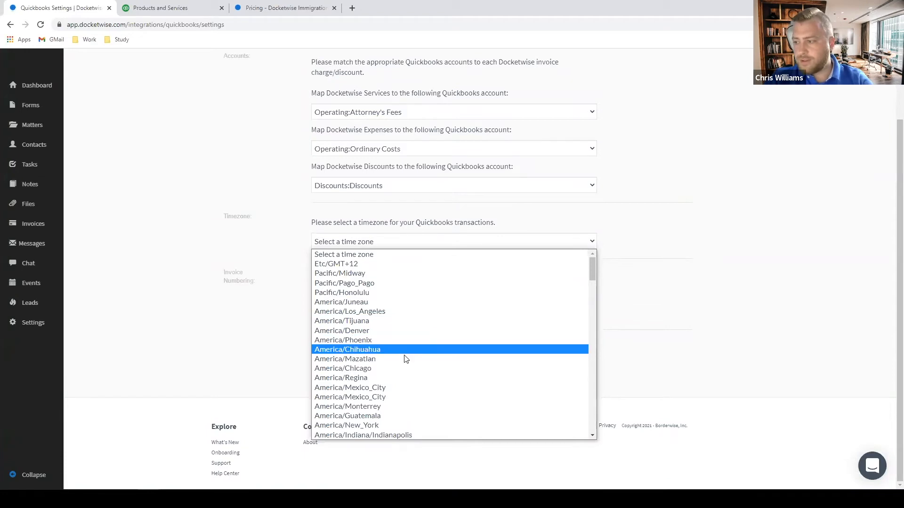
pyautogui.click(339, 426)
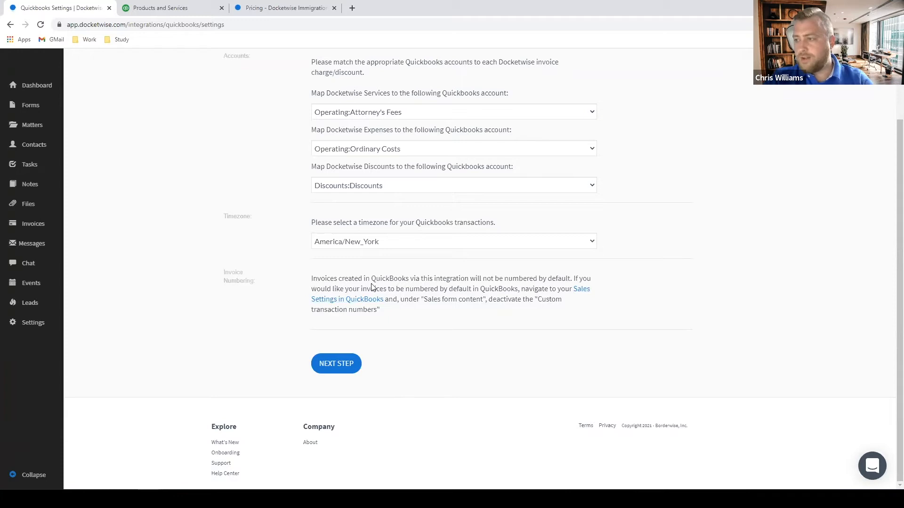
# Step: Read the invoice numbering note and open its linked QuickBooks sales settings in a separate browser tab
pyautogui.moveTo(312, 279); pyautogui.dragTo(379, 285)
pyautogui.click(532, 341)
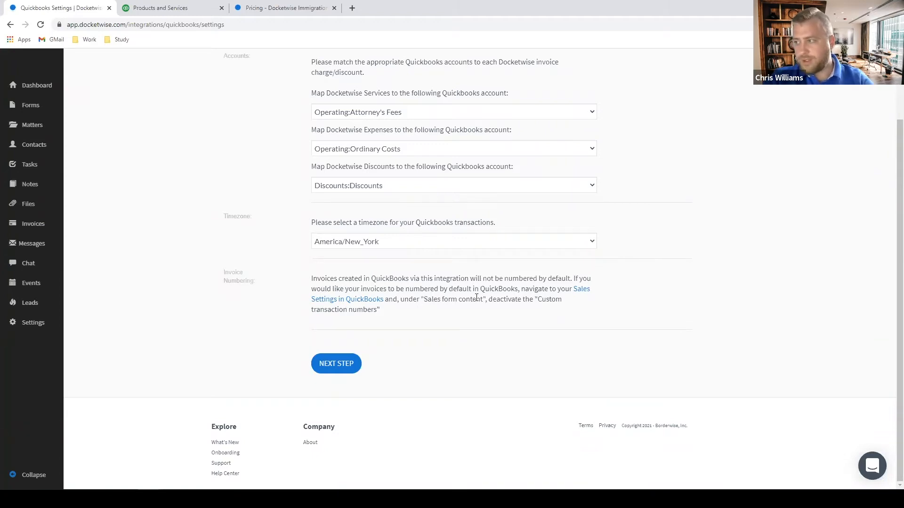
pyautogui.rightClick(359, 299)
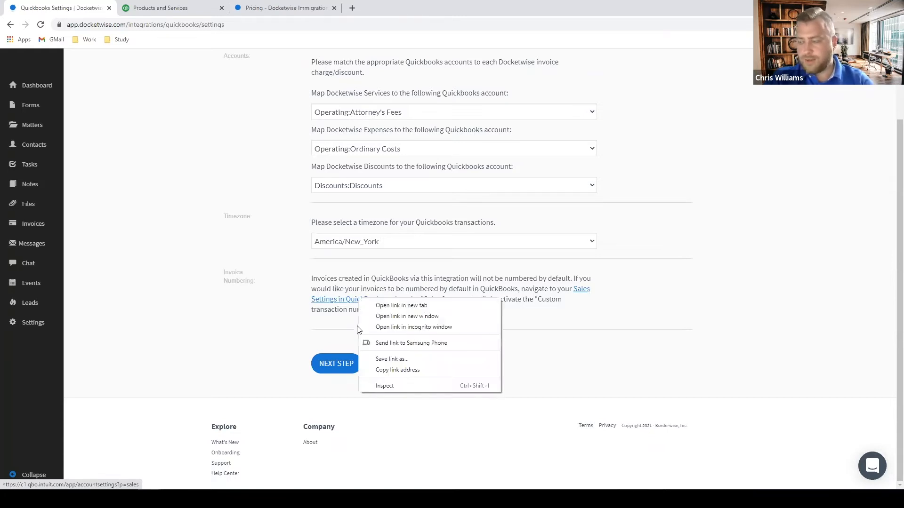
pyautogui.click(385, 370)
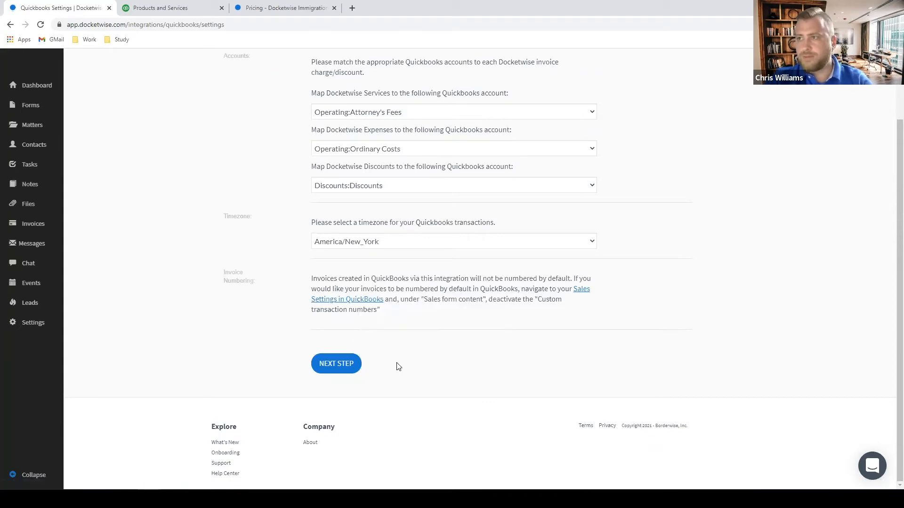
pyautogui.rightClick(363, 299)
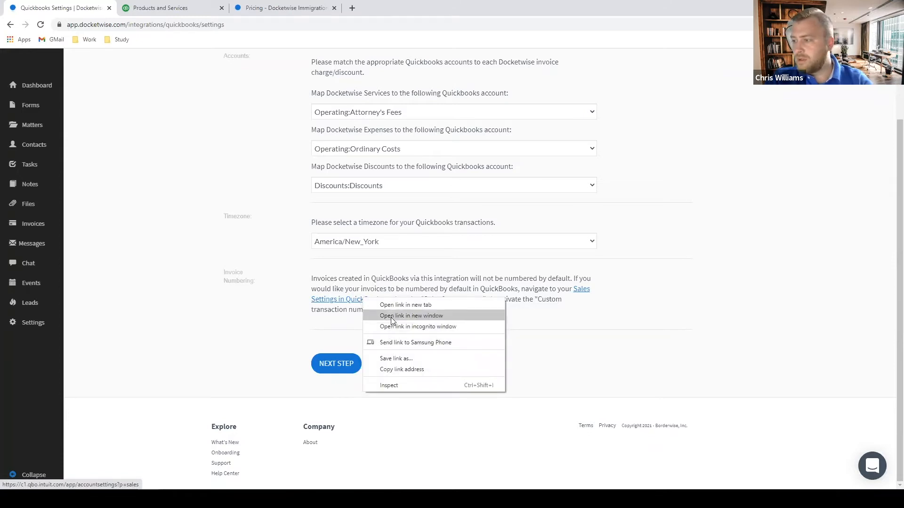
pyautogui.click(396, 306)
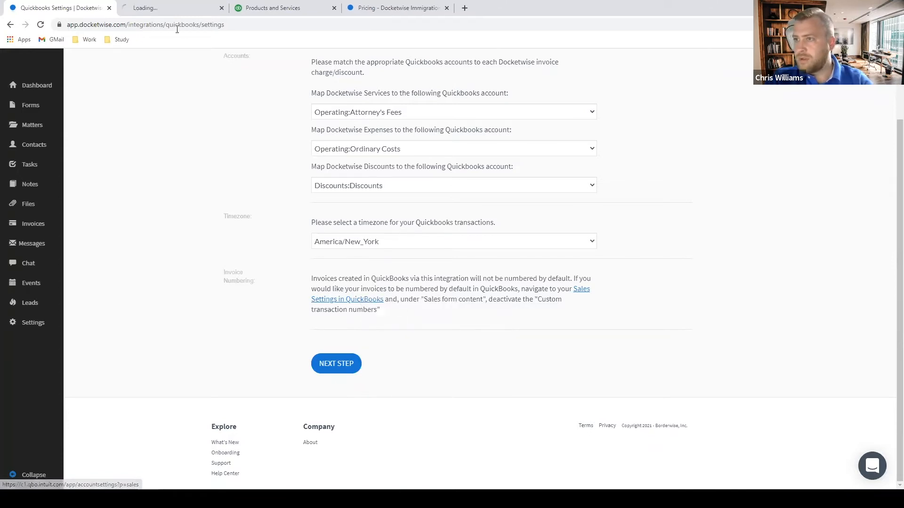
pyautogui.click(179, 5)
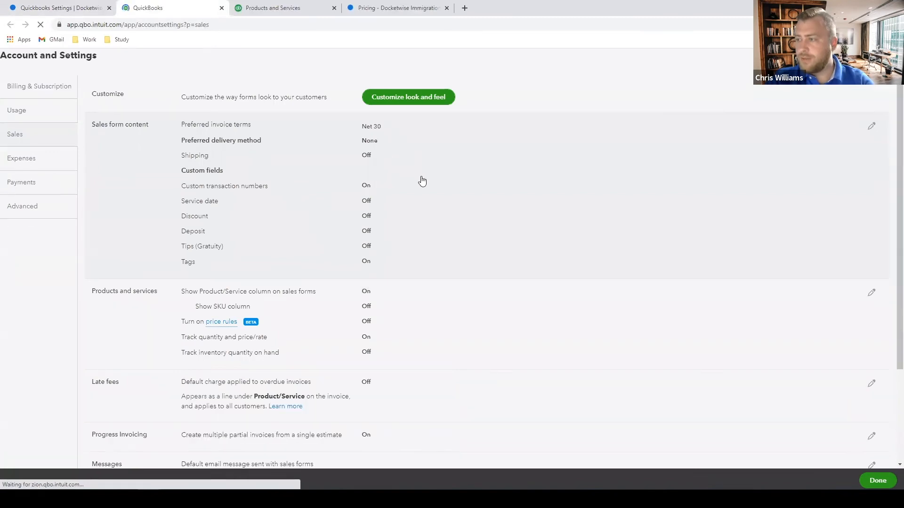
# Step: Examine the Custom transaction numbers option under Sales form content, leaving without saving, and return to Docketwise
pyautogui.click(872, 128)
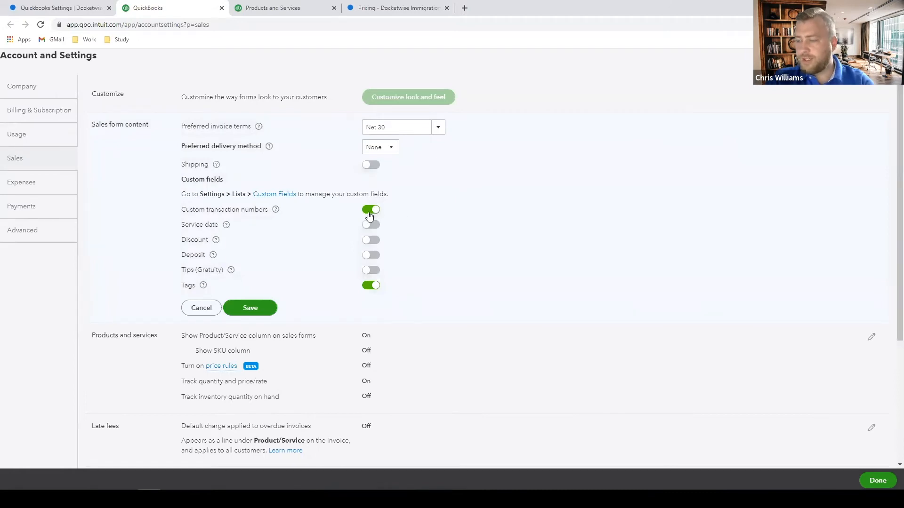
pyautogui.click(891, 56)
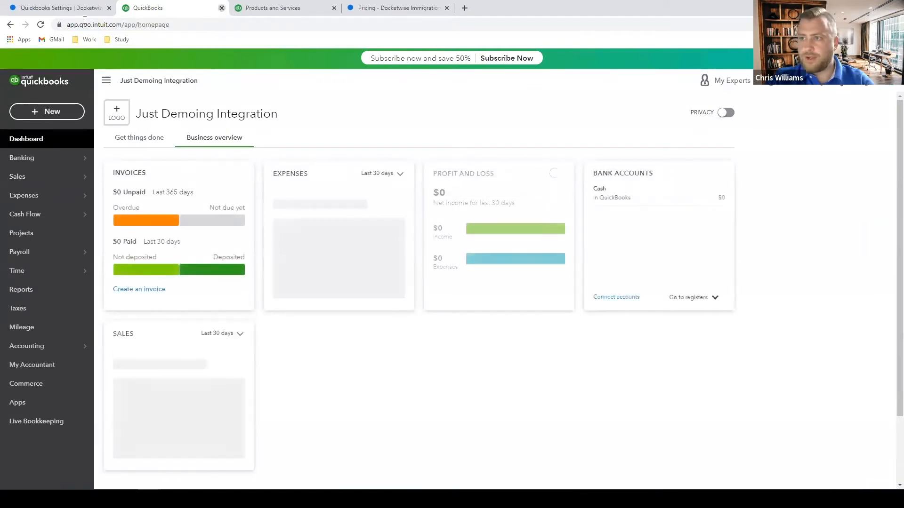
pyautogui.click(222, 8)
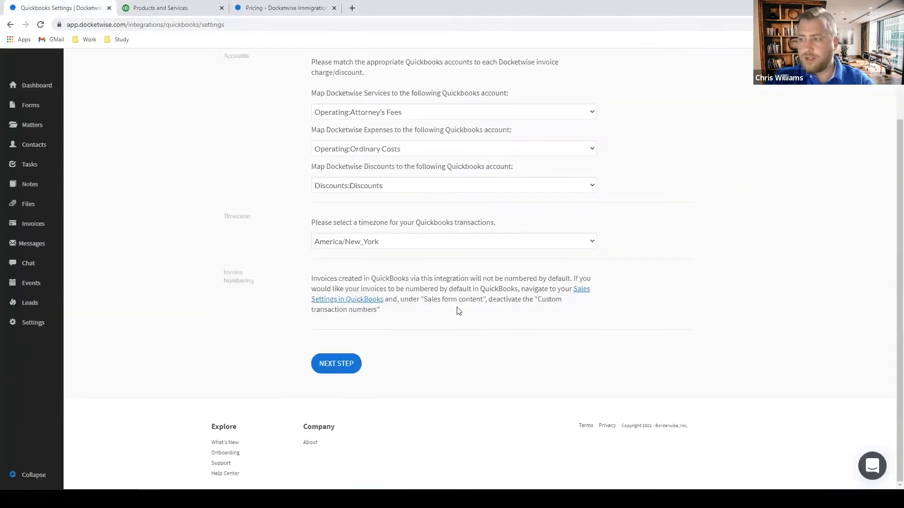
# Step: Review the account mappings and time zone and continue to step 2 of the QuickBooks settings
pyautogui.click(339, 359)
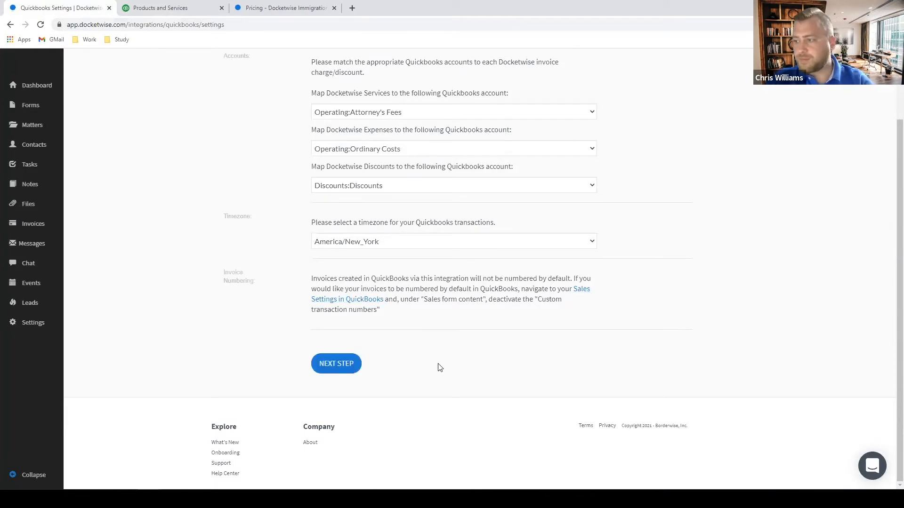
pyautogui.scroll(2, 424, 370)
pyautogui.scroll(-1, 368, 371)
pyautogui.scroll(1, 340, 302)
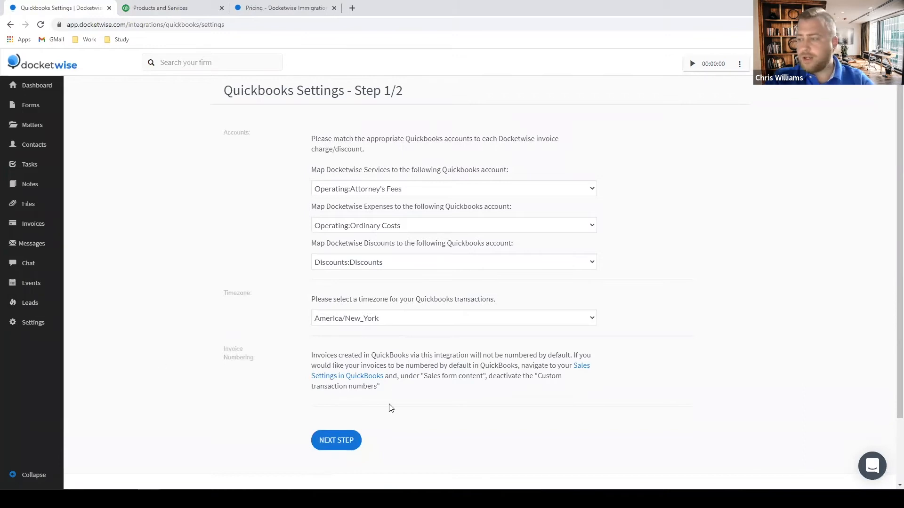
pyautogui.click(333, 442)
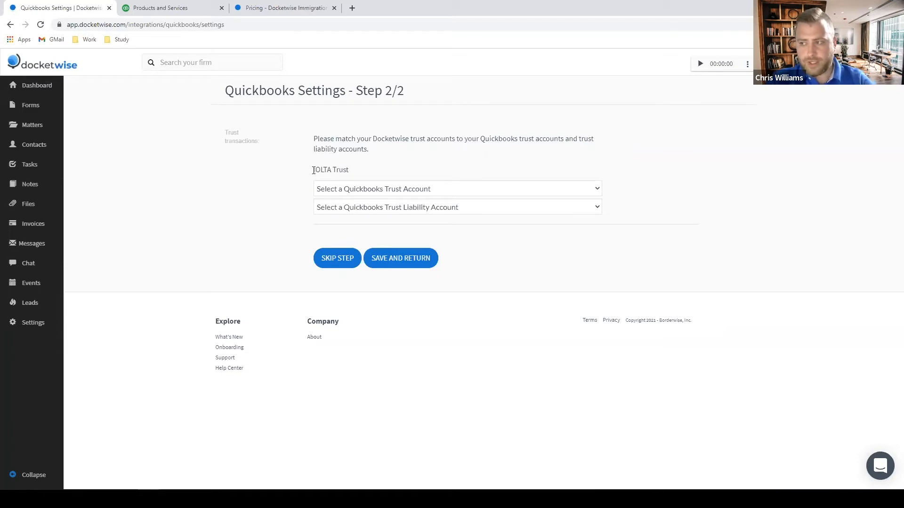
# Step: Check which QuickBooks trust accounts and trust liability accounts can be matched to the IOLTA Trust account
pyautogui.click(361, 189)
pyautogui.click(483, 222)
pyautogui.click(475, 212)
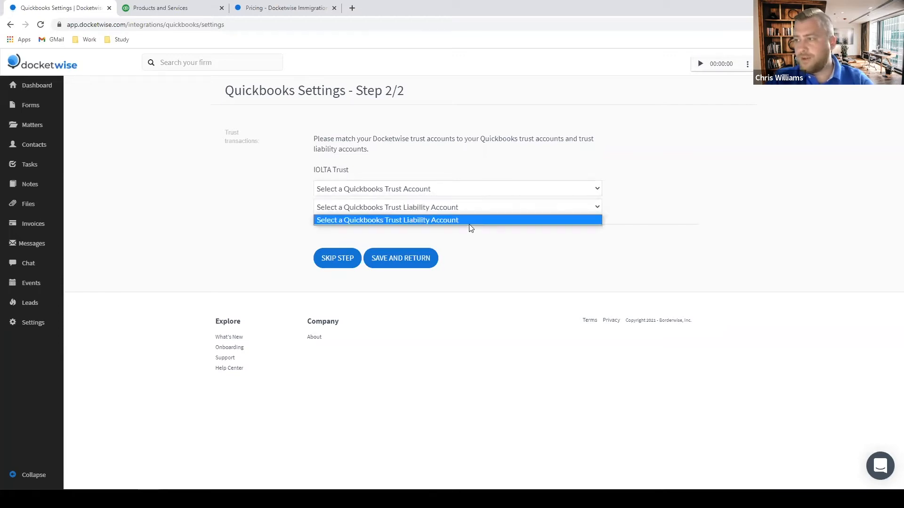
pyautogui.click(417, 183)
pyautogui.click(416, 191)
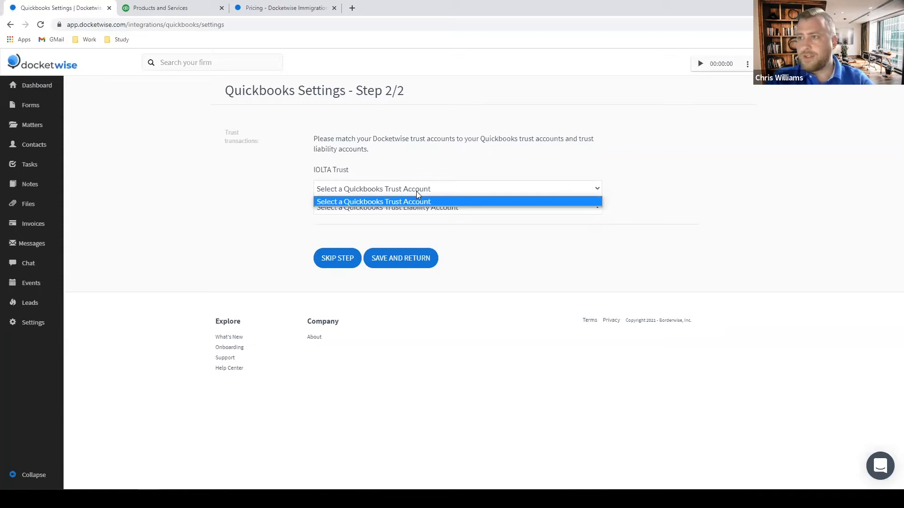
# Step: Switch to QuickBooks and open the chart of accounts
pyautogui.click(160, 8)
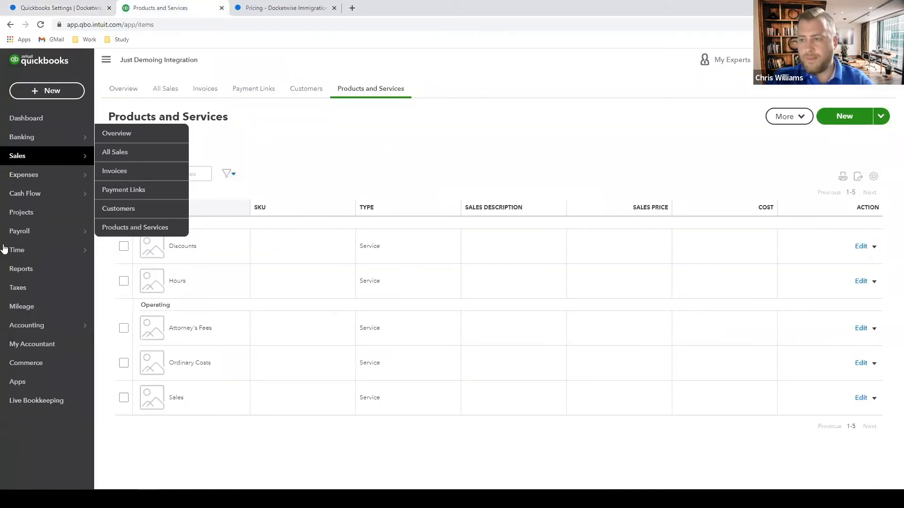
pyautogui.moveTo(35, 328)
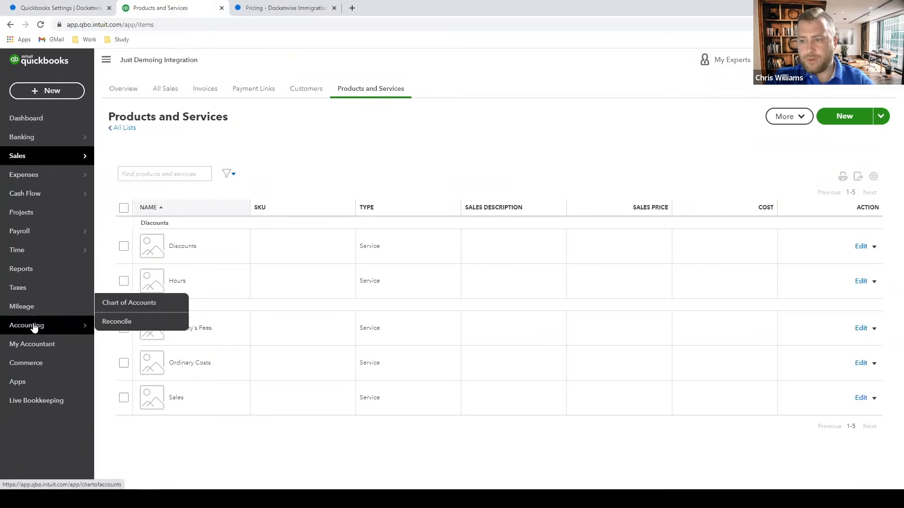
pyautogui.click(34, 329)
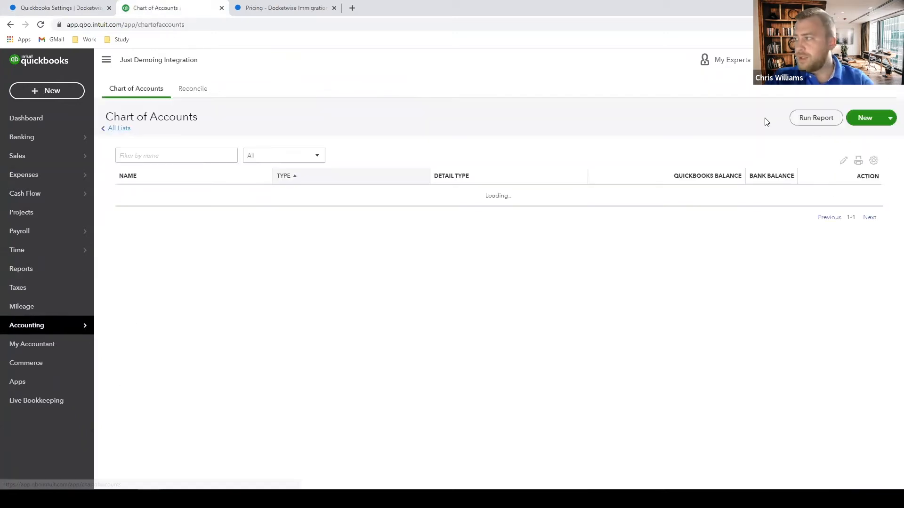
pyautogui.click(856, 118)
pyautogui.click(617, 124)
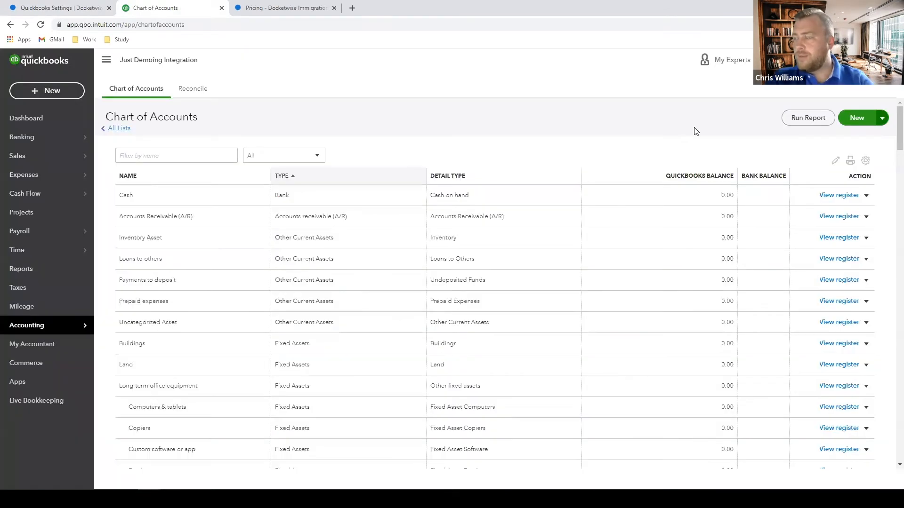
# Step: Create a new Bank account with the detail type Trust account and save it
pyautogui.click(858, 119)
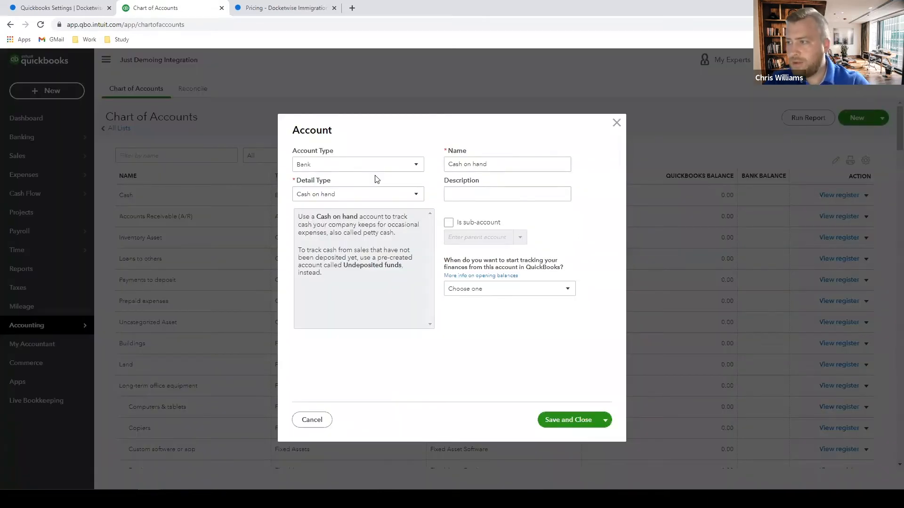
pyautogui.click(353, 196)
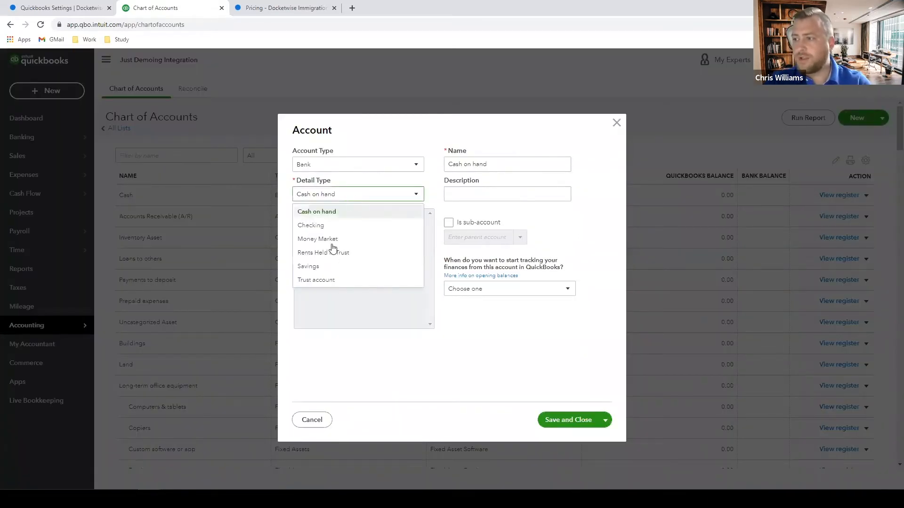
pyautogui.click(323, 280)
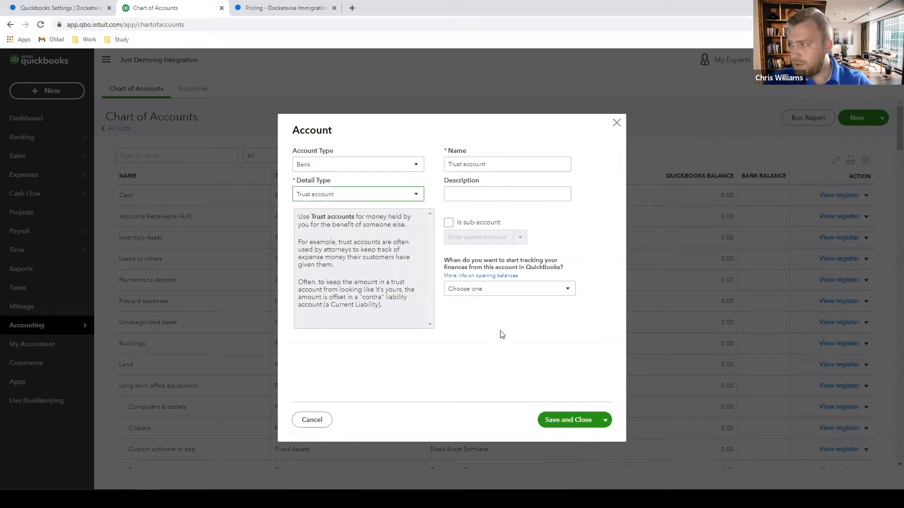
pyautogui.click(574, 422)
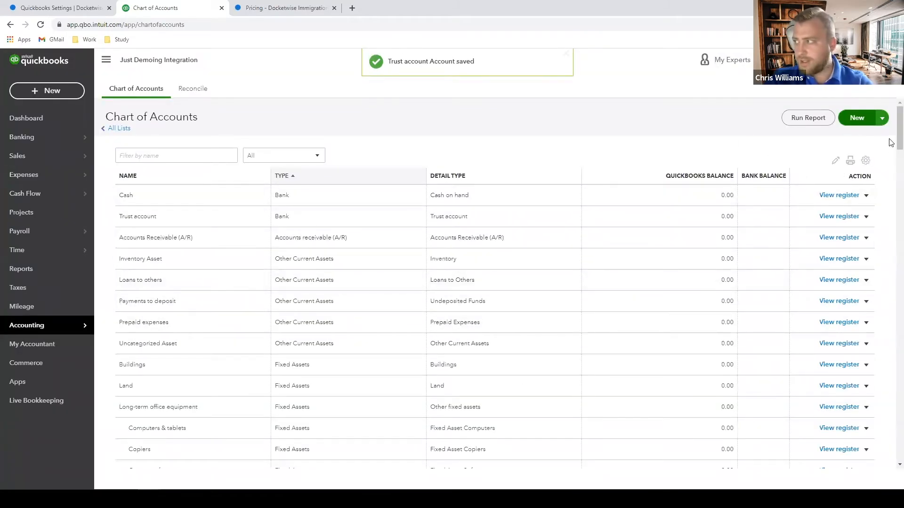
# Step: Create a new Other Current Liabilities account with the detail type Trust Accounts - Liabilities and save it
pyautogui.click(856, 119)
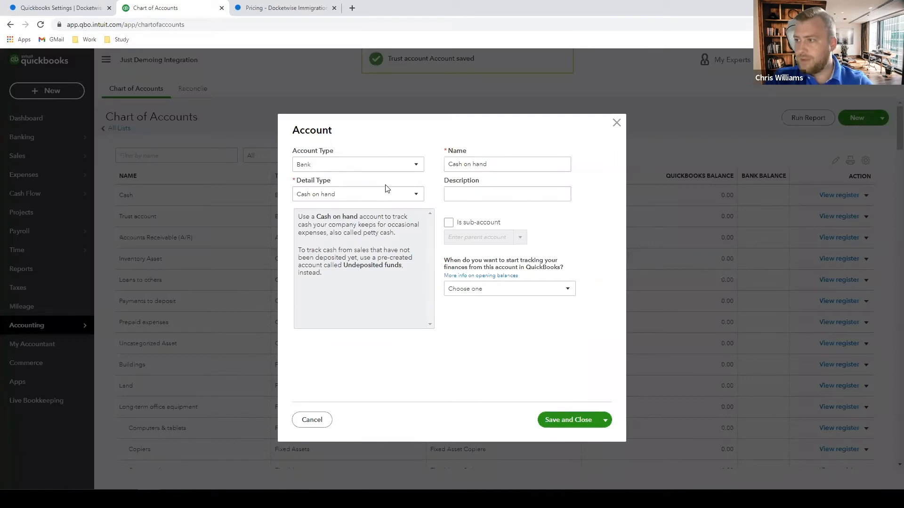
pyautogui.click(353, 169)
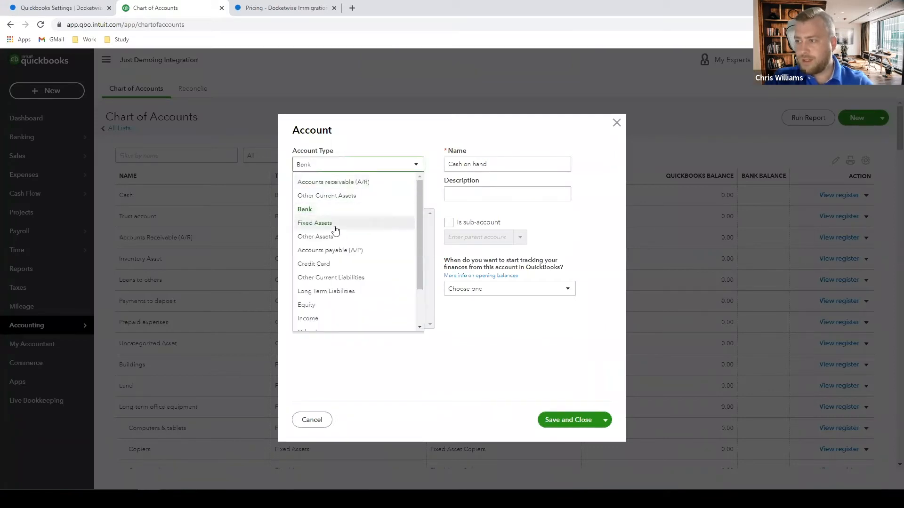
pyautogui.click(348, 279)
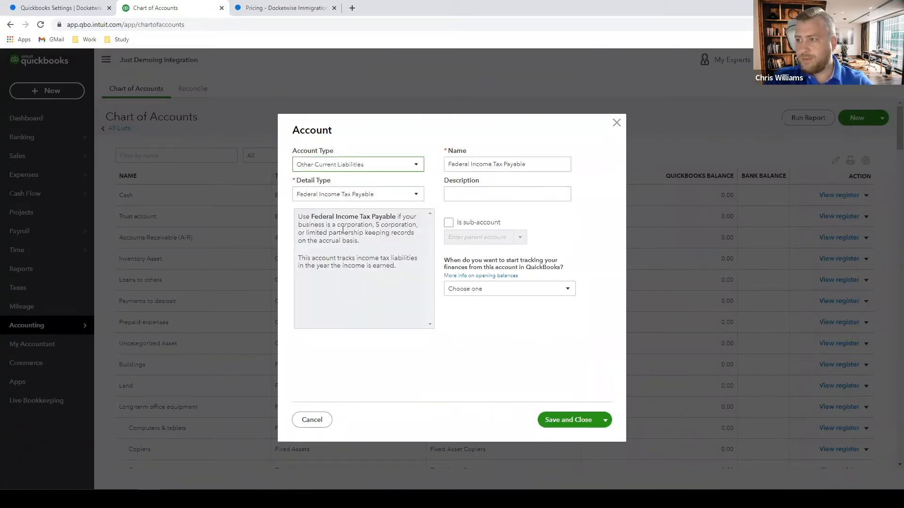
pyautogui.click(343, 200)
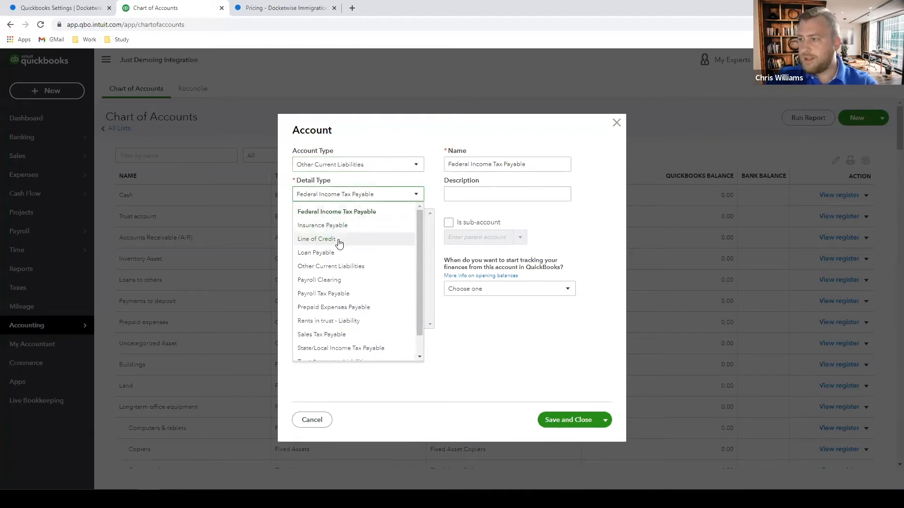
pyautogui.scroll(-1, 344, 282)
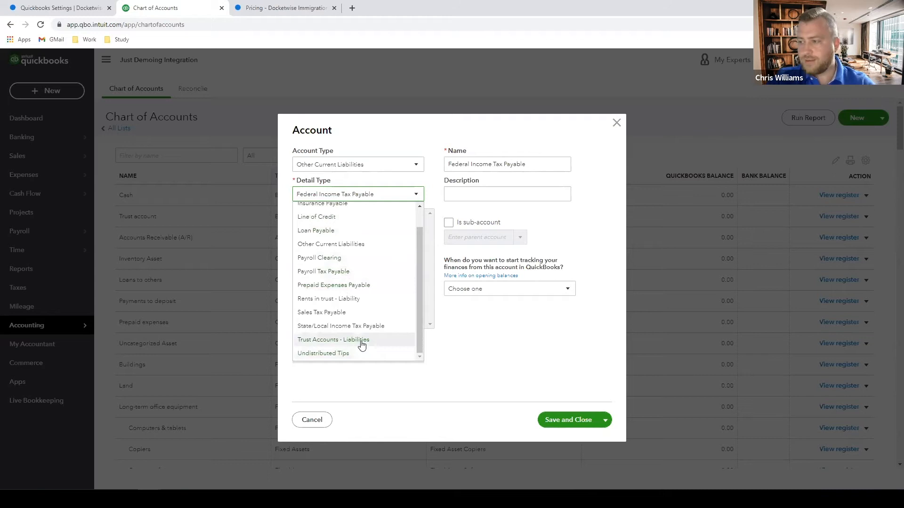
pyautogui.click(362, 344)
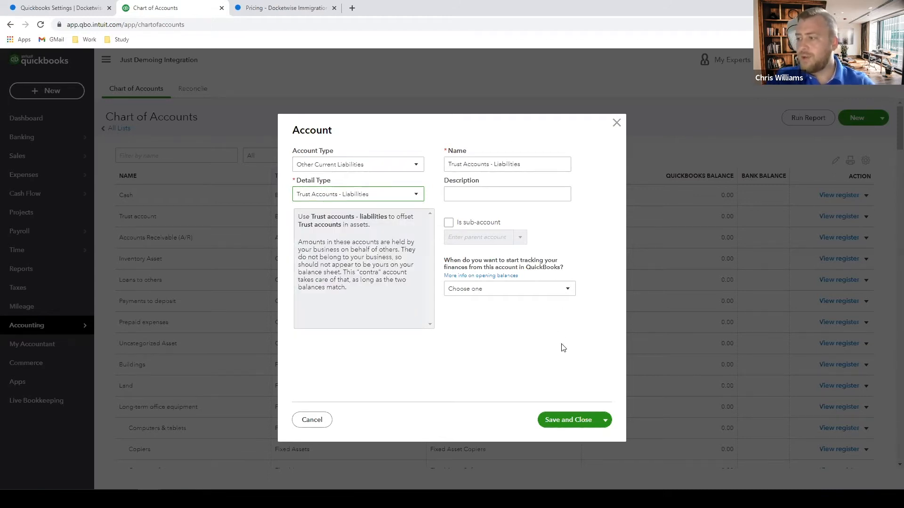
pyautogui.click(559, 421)
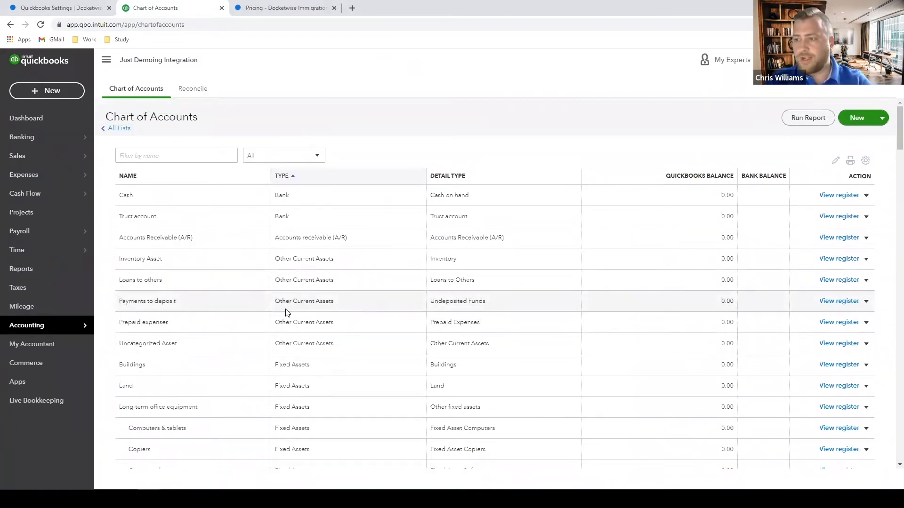
# Step: Switch to Docketwise, reload the QuickBooks settings and continue to step 2 with the account mappings kept
pyautogui.click(49, 10)
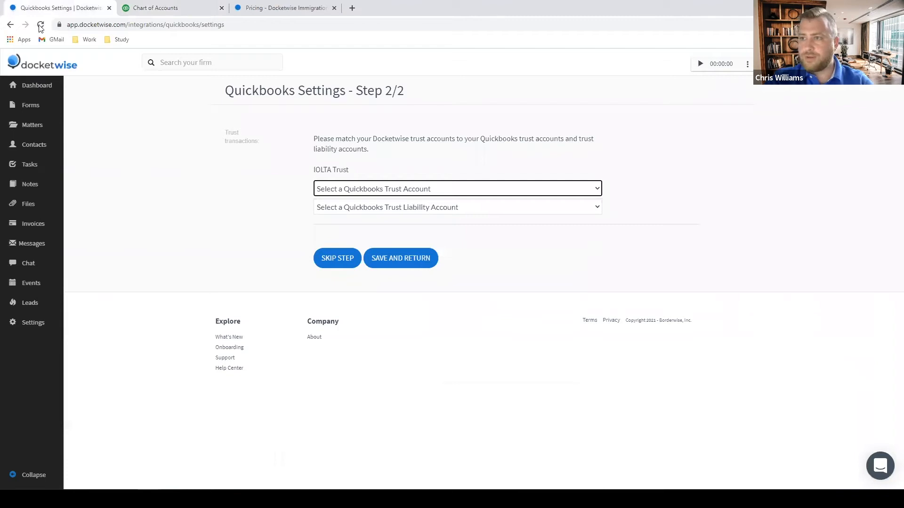
pyautogui.click(398, 190)
pyautogui.click(398, 190)
pyautogui.click(41, 25)
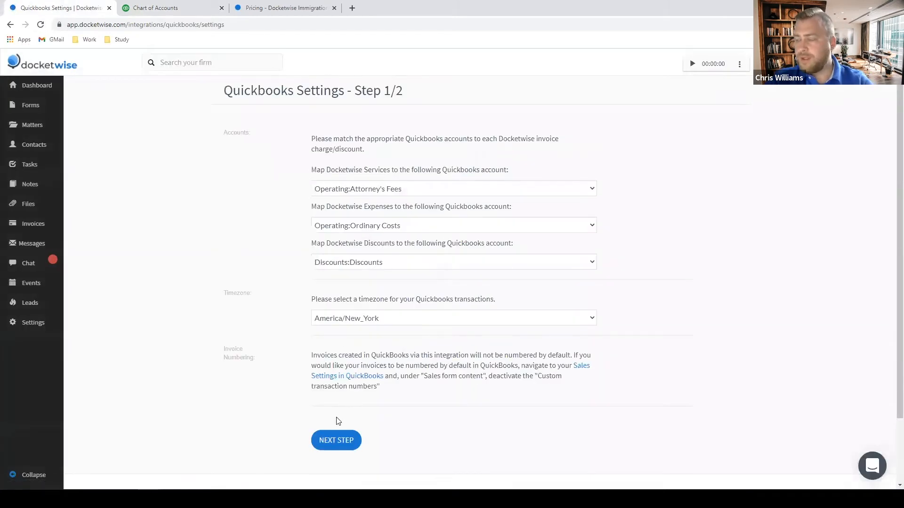
pyautogui.click(333, 434)
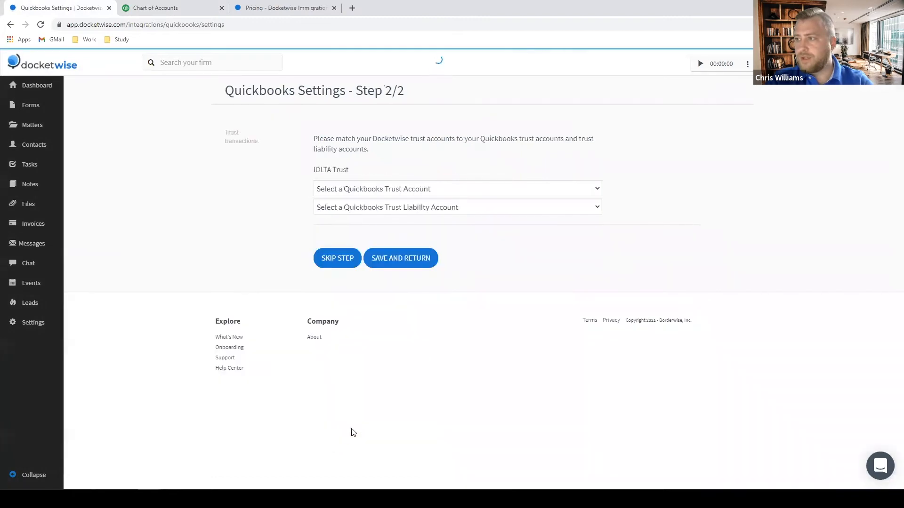
# Step: Match IOLTA Trust to Trust account and to the liability account Trust Accounts - Liabilities, and save the settings
pyautogui.click(410, 191)
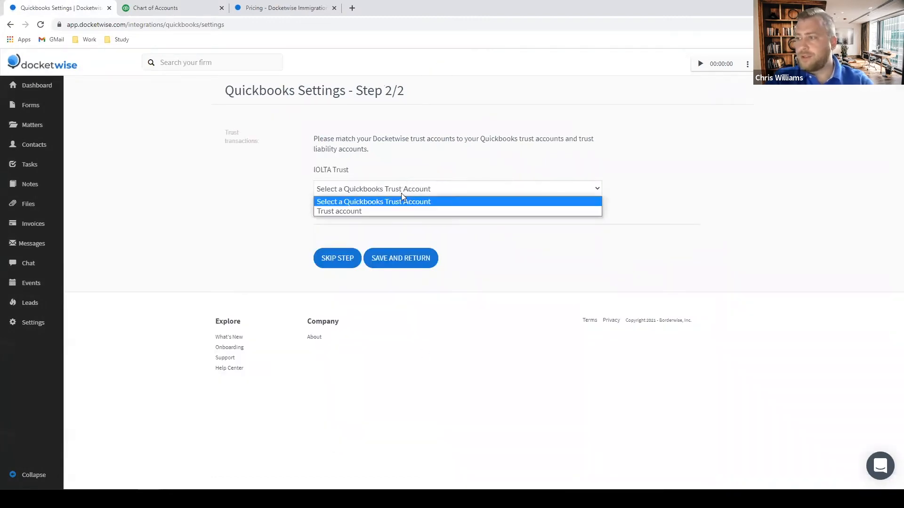
pyautogui.click(370, 211)
pyautogui.click(368, 209)
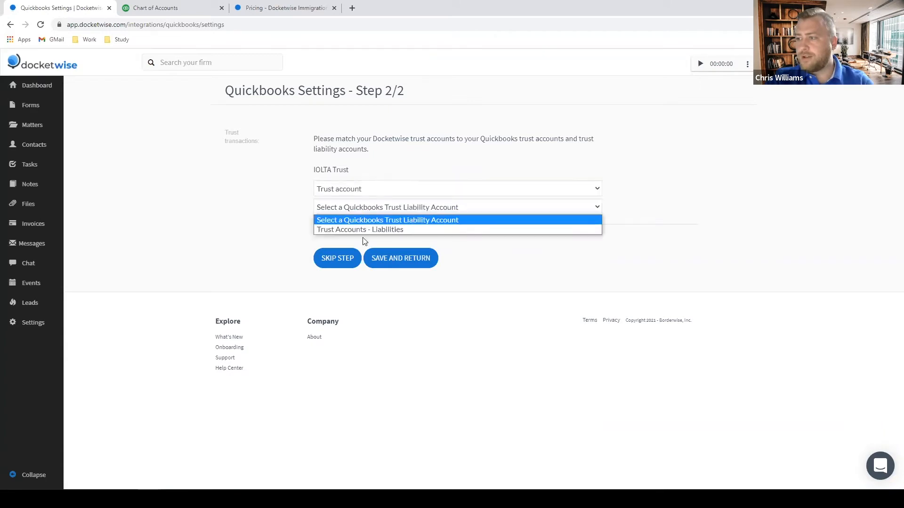
pyautogui.click(364, 229)
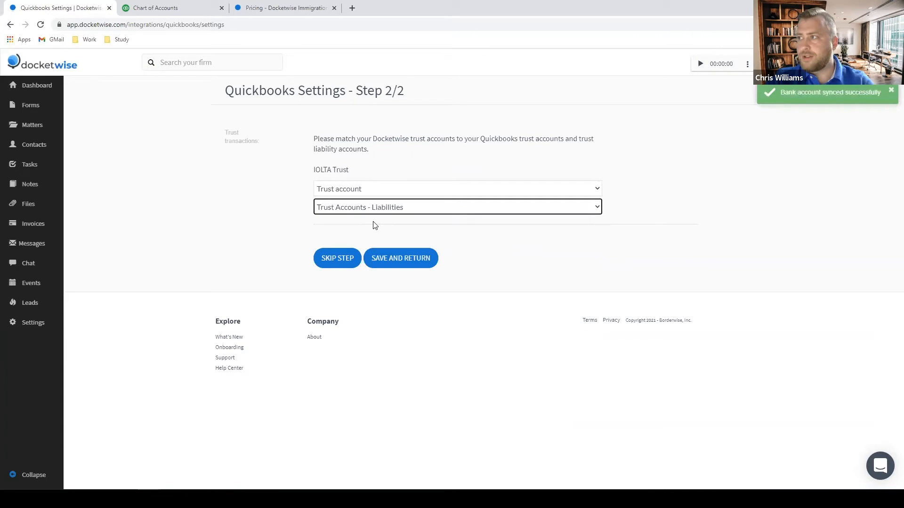
pyautogui.click(400, 259)
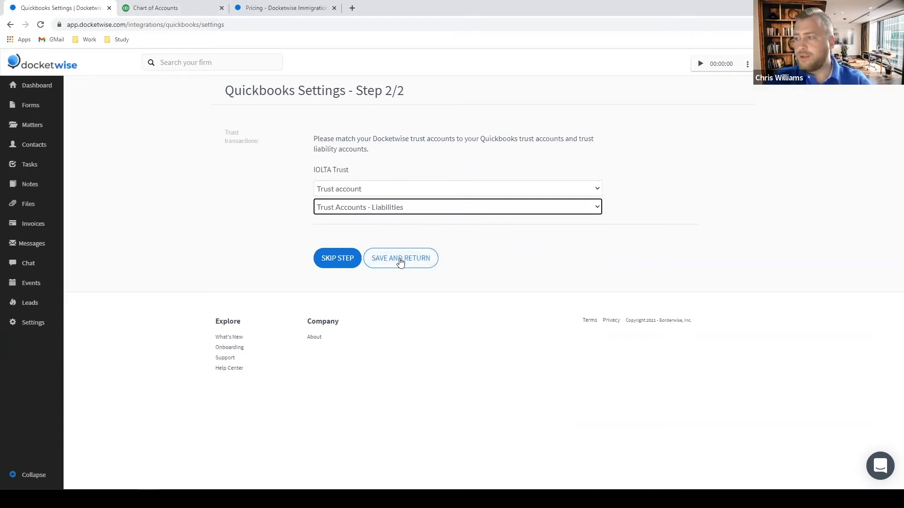
pyautogui.click(400, 262)
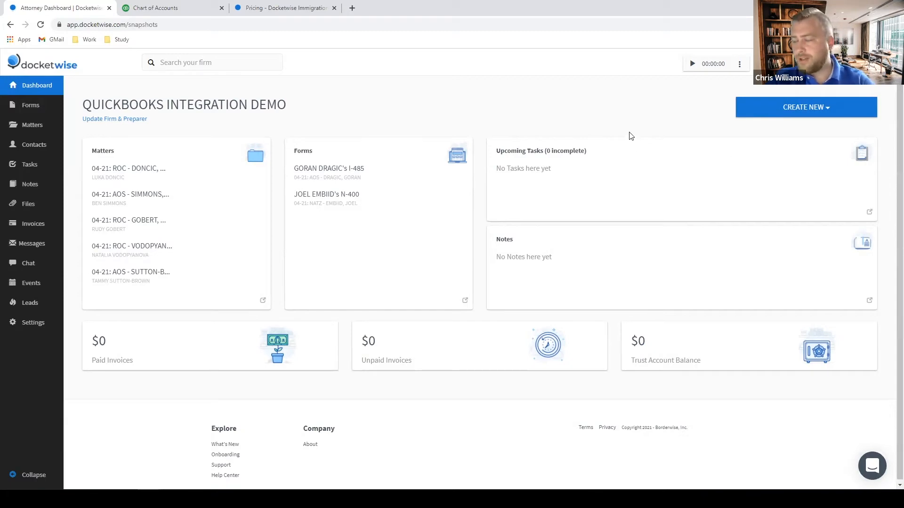
# Step: Create a new invoice for the client with their full name selected as contact and their 04-21 NATZ matter attached
pyautogui.click(789, 113)
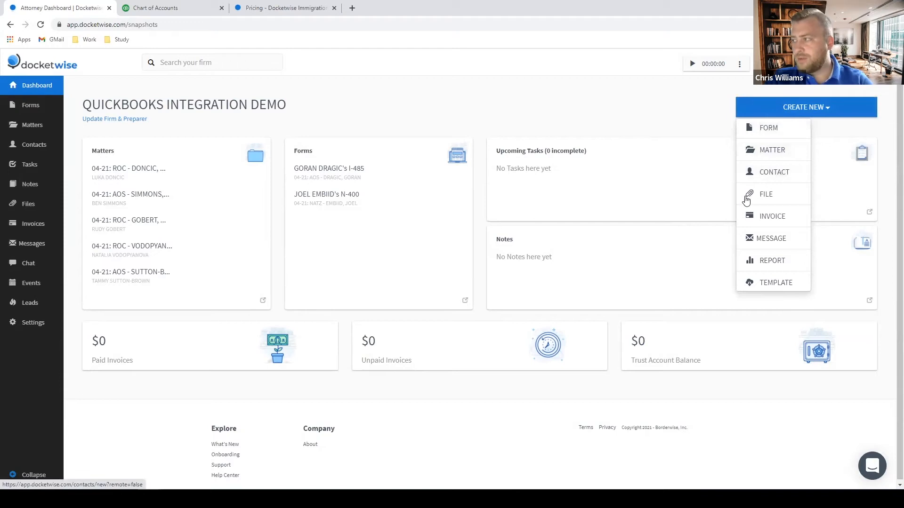
pyautogui.click(755, 222)
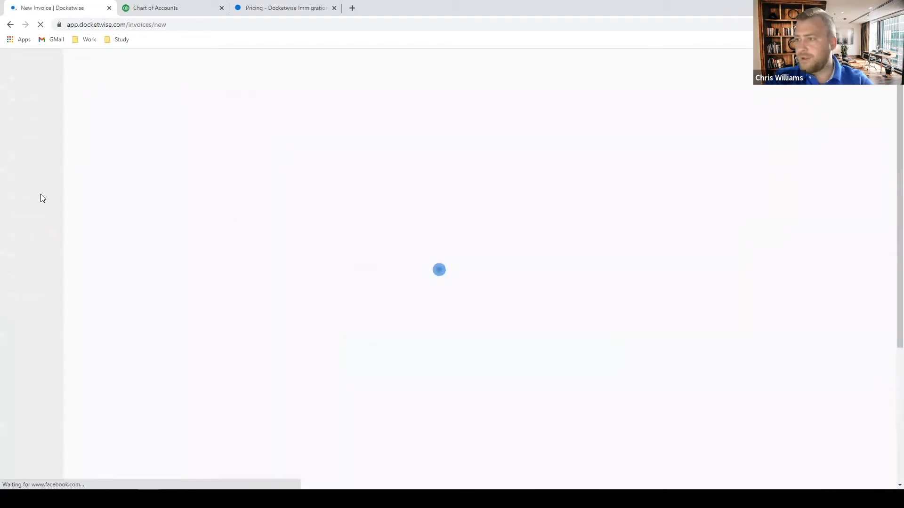
pyautogui.click(309, 292)
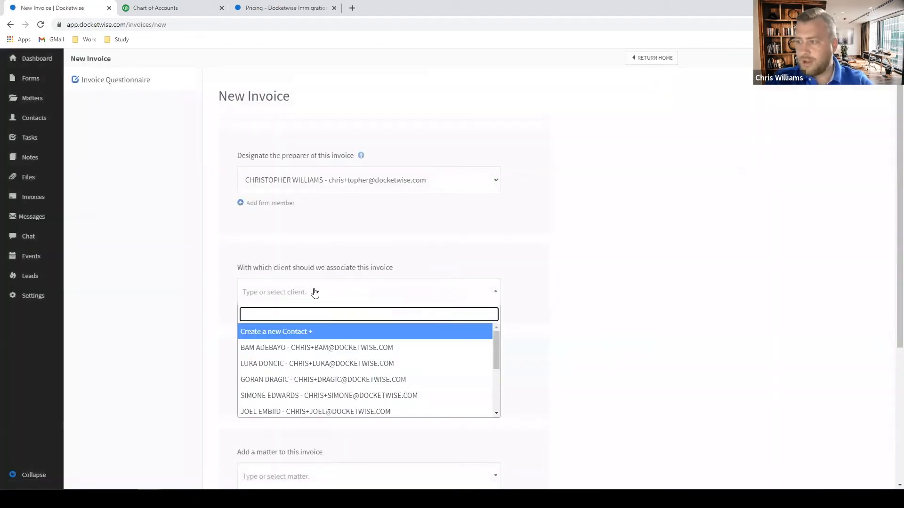
pyautogui.write('nuria')
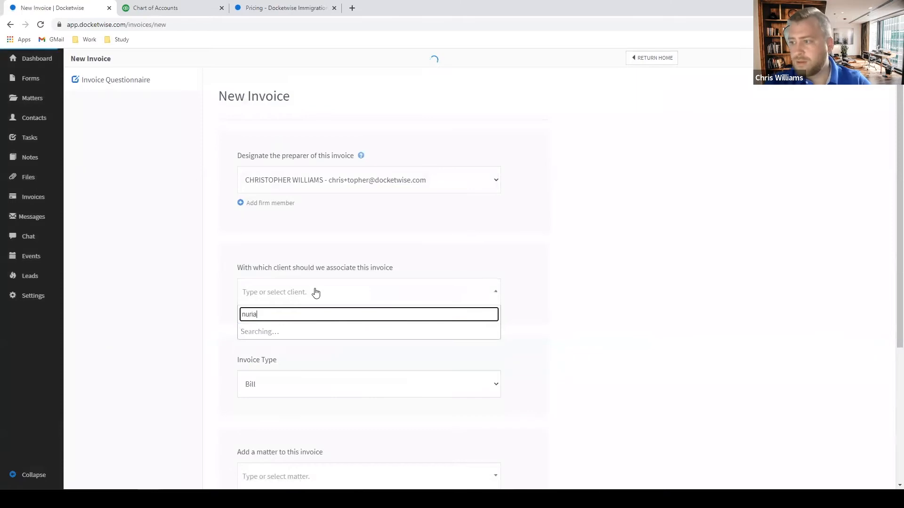
pyautogui.click(375, 338)
pyautogui.scroll(-2, 386, 358)
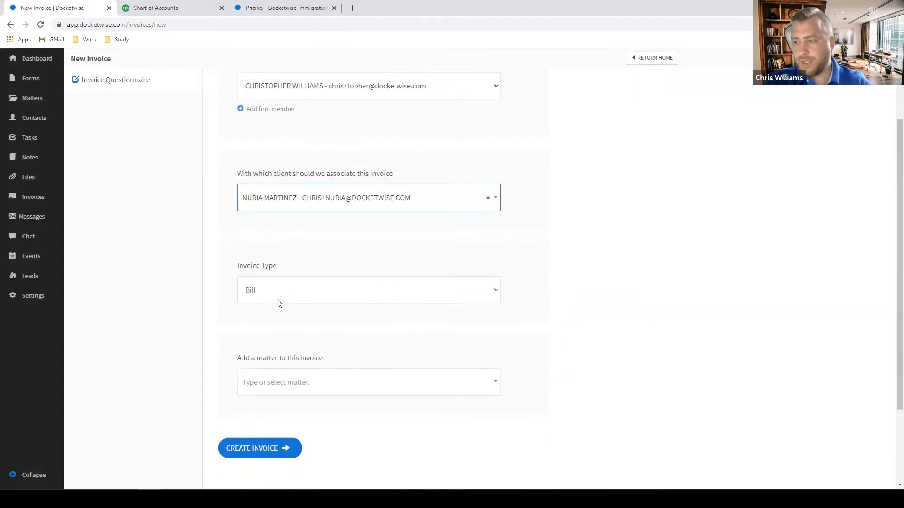
pyautogui.click(294, 385)
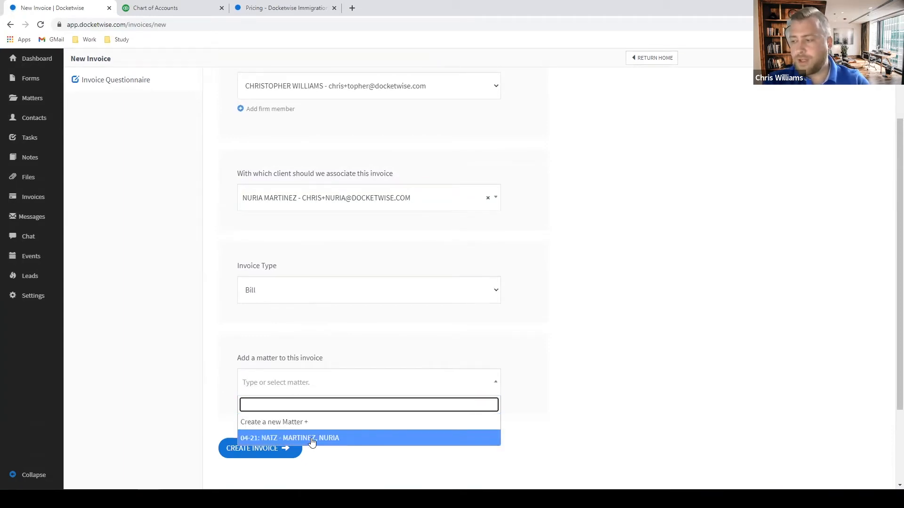
pyautogui.click(311, 438)
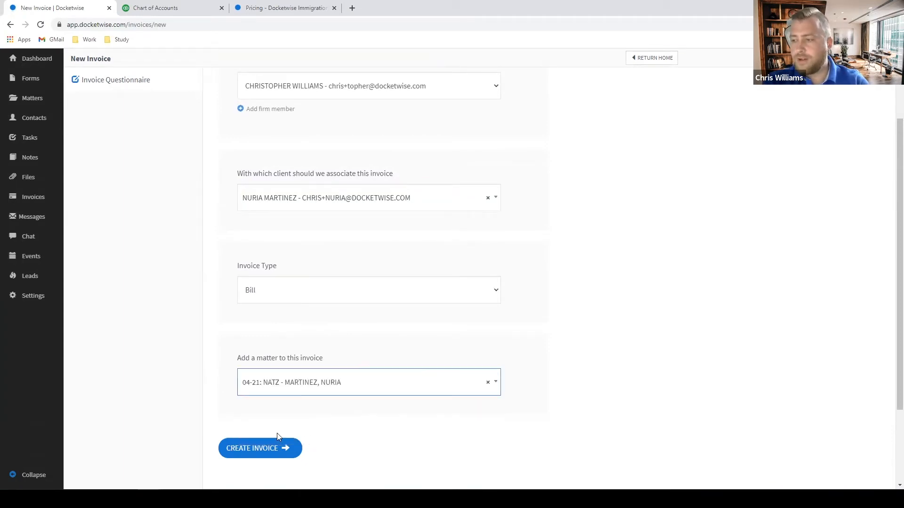
pyautogui.click(257, 451)
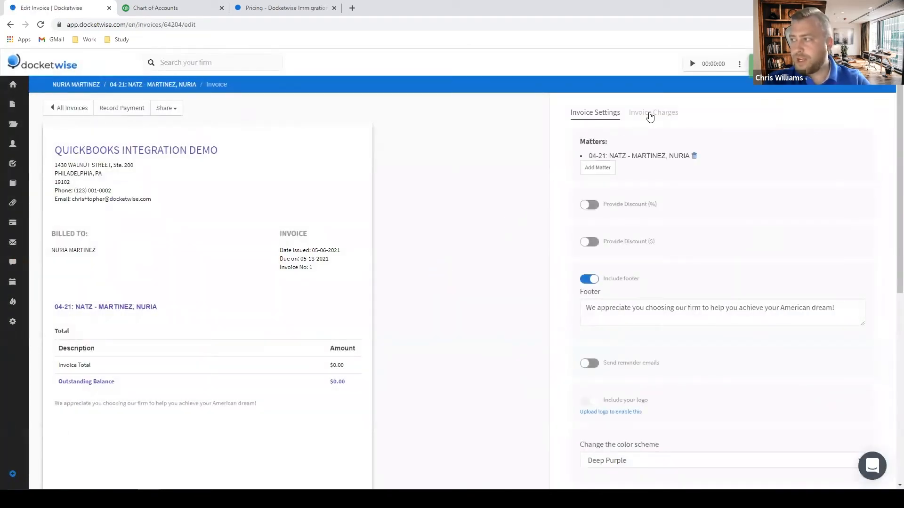
# Step: Add a service charge described as Attorney's Fees for 3500 to the invoice
pyautogui.click(651, 115)
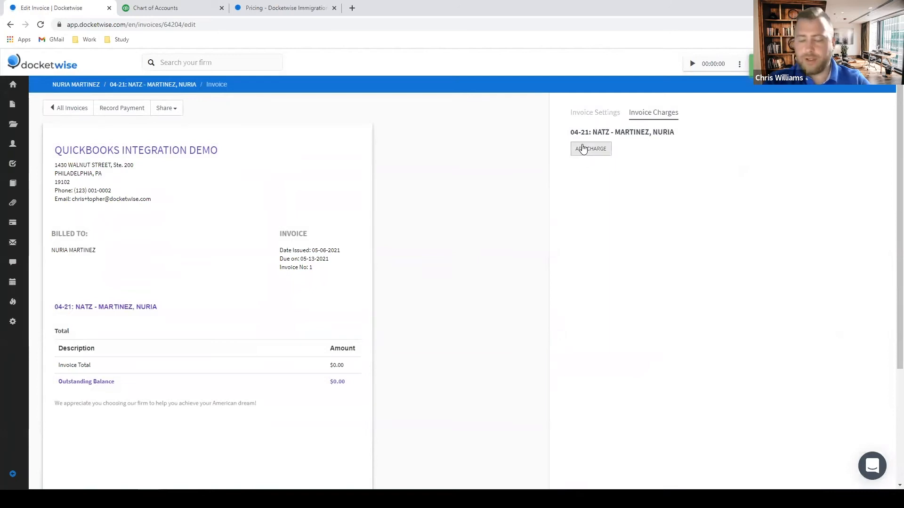
pyautogui.click(582, 149)
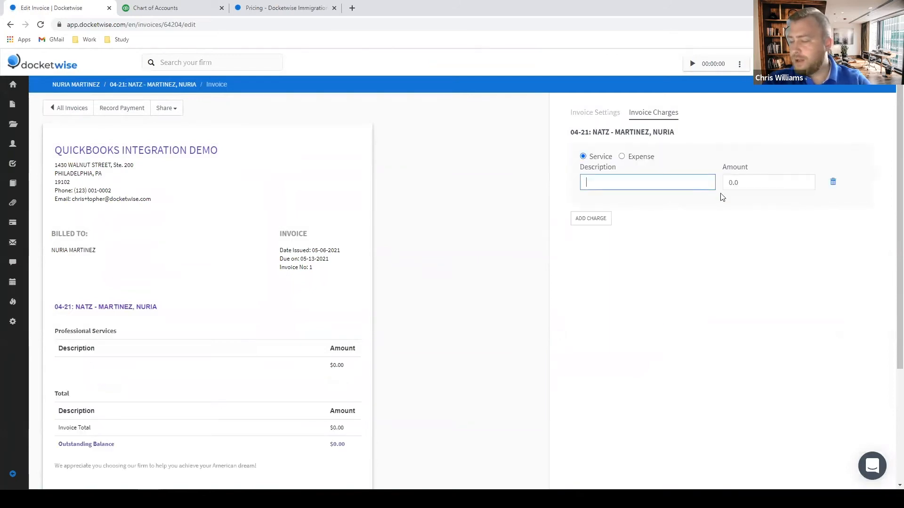
pyautogui.write("Attorney's Fees")
pyautogui.press('Tab')
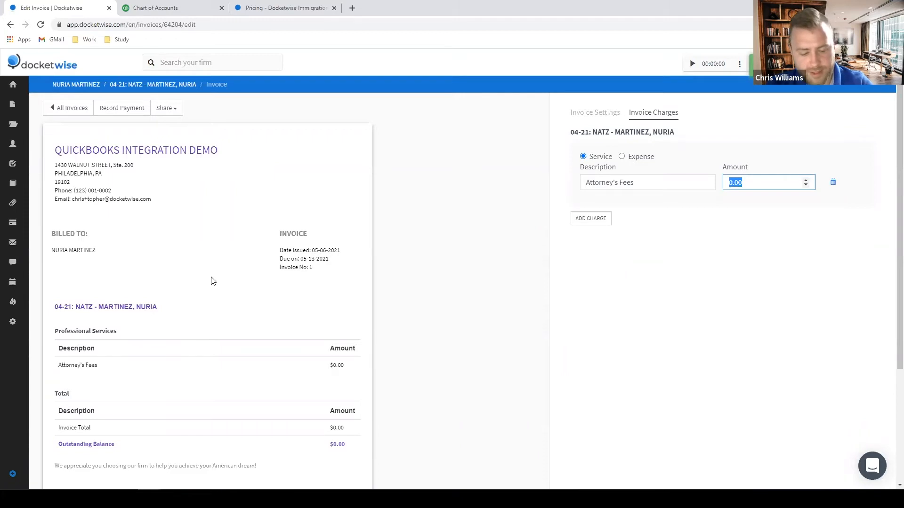
pyautogui.write('3500')
pyautogui.click(656, 255)
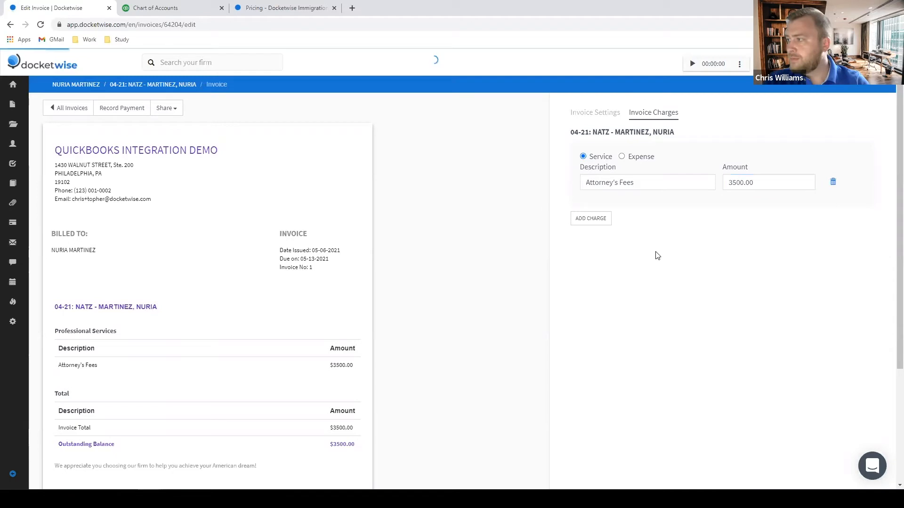
# Step: Add an expense charge described as Ordinary Costs for 150 to the invoice
pyautogui.click(593, 218)
pyautogui.click(586, 252)
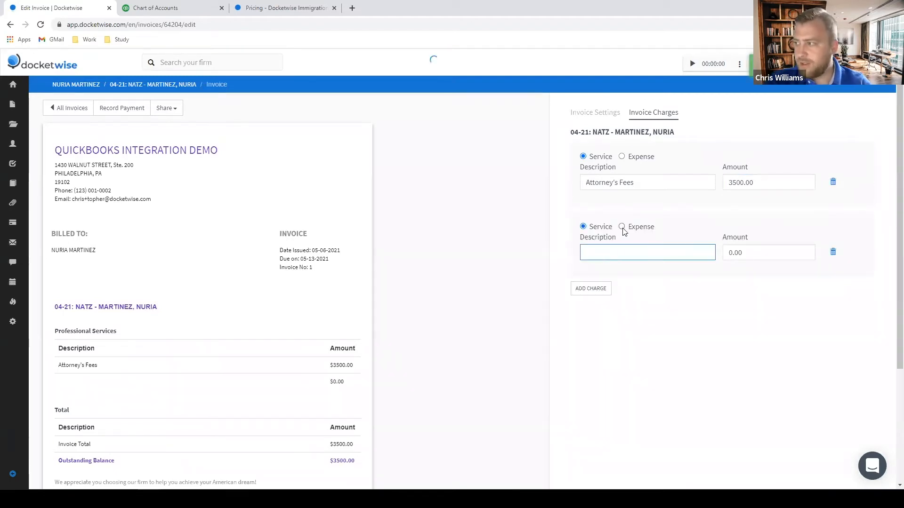
pyautogui.click(621, 227)
pyautogui.click(611, 253)
pyautogui.write('Ordinary Co')
pyautogui.press('Tab')
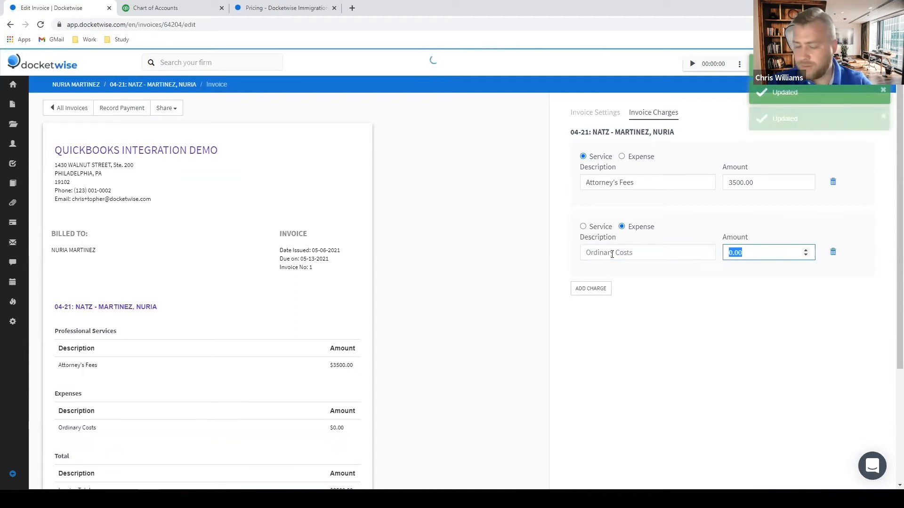
pyautogui.write('150')
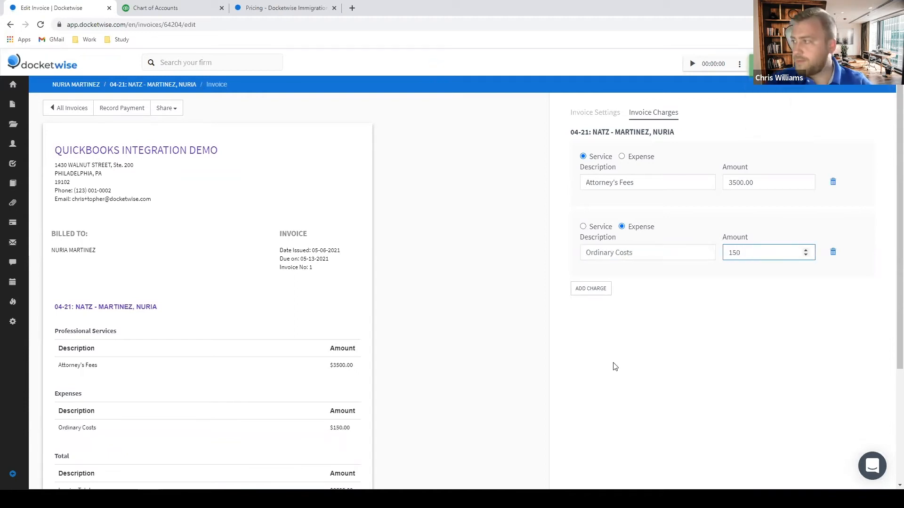
pyautogui.click(602, 366)
# Step: Review the invoice settings, including discounts, footer, dates and invoice number, and return to the invoice charges
pyautogui.click(596, 118)
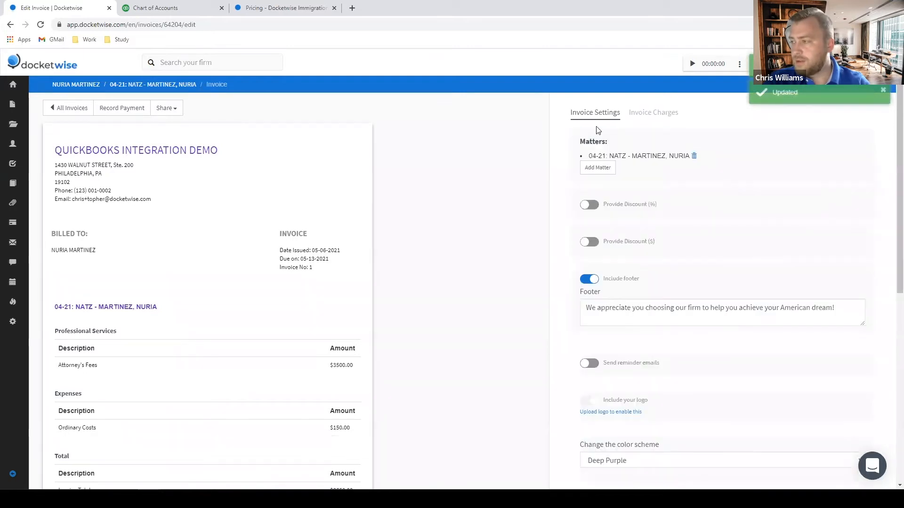
pyautogui.scroll(-2, 709, 187)
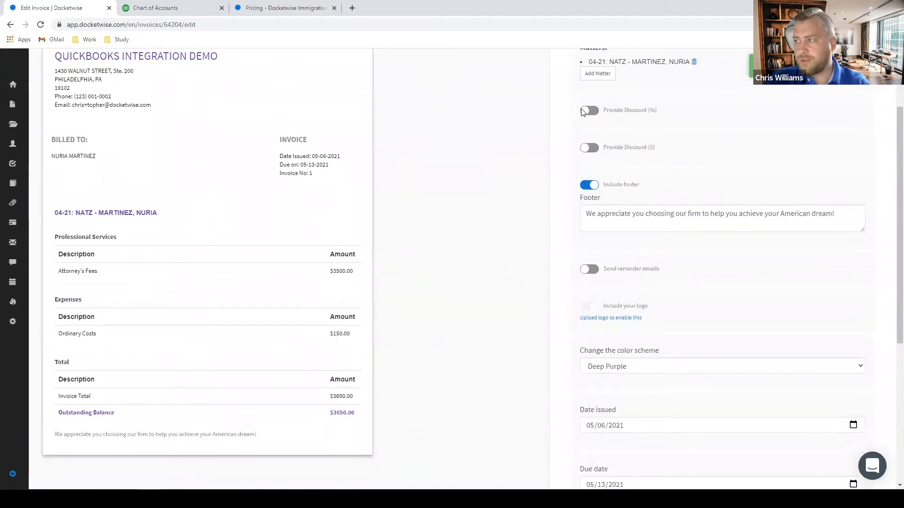
pyautogui.scroll(-2, 628, 191)
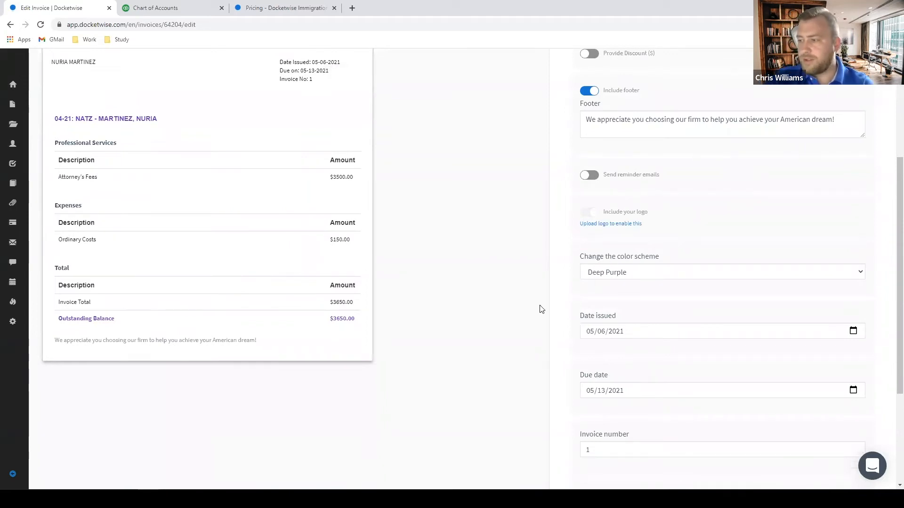
pyautogui.scroll(4, 466, 323)
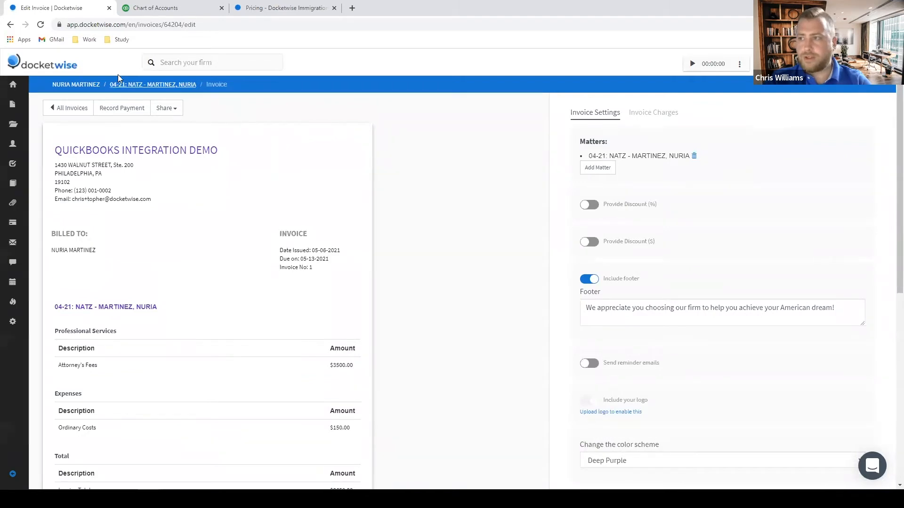
pyautogui.click(664, 113)
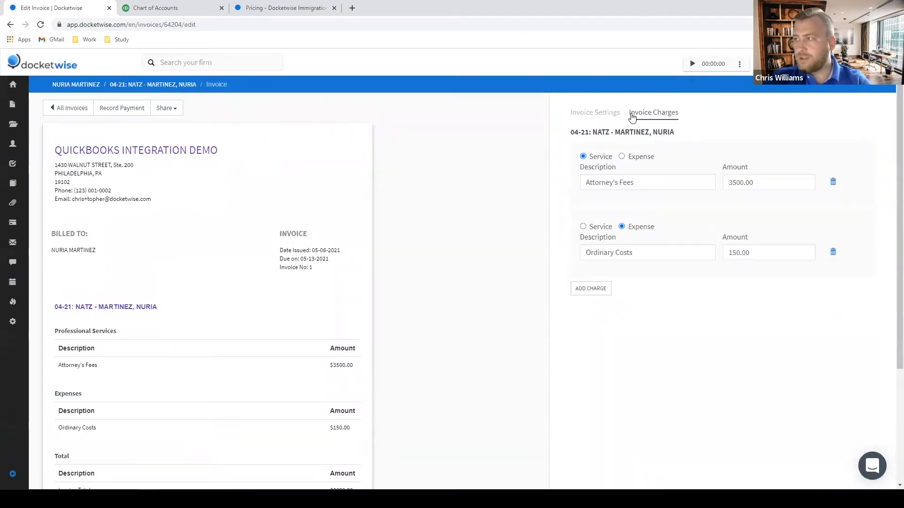
# Step: Switch to QuickBooks and open the sales invoices list, dismissing the filter tip that covers it
pyautogui.click(179, 10)
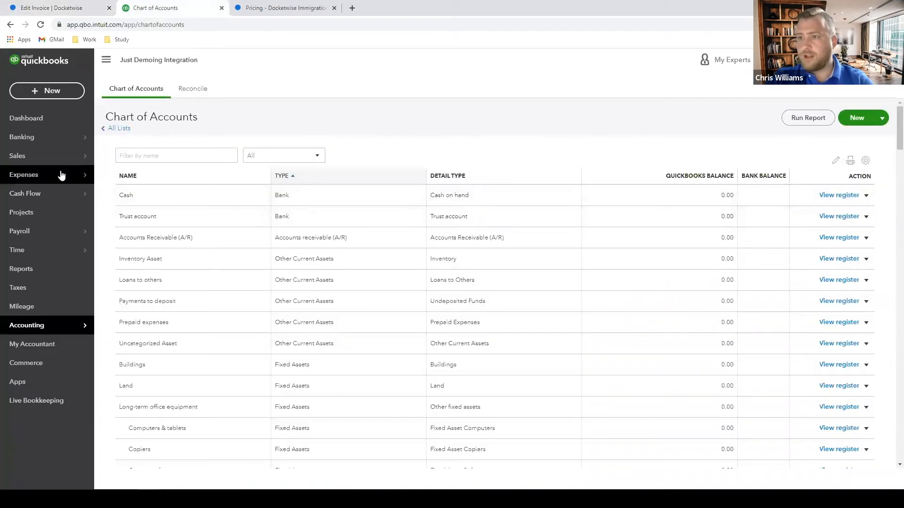
pyautogui.moveTo(49, 184)
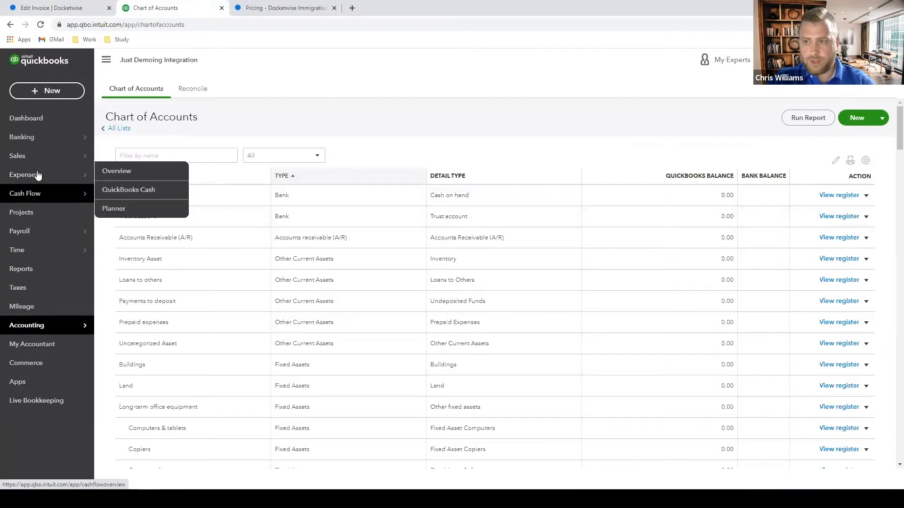
pyautogui.moveTo(81, 158)
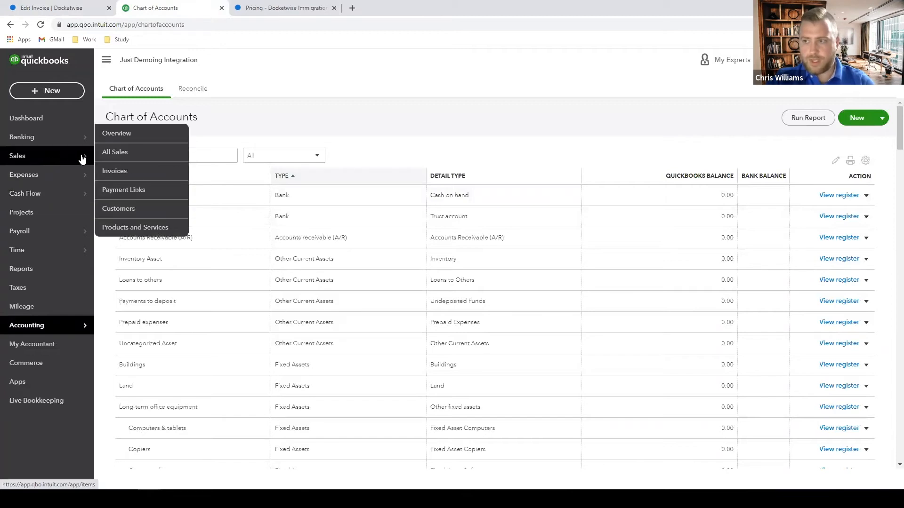
pyautogui.click(125, 180)
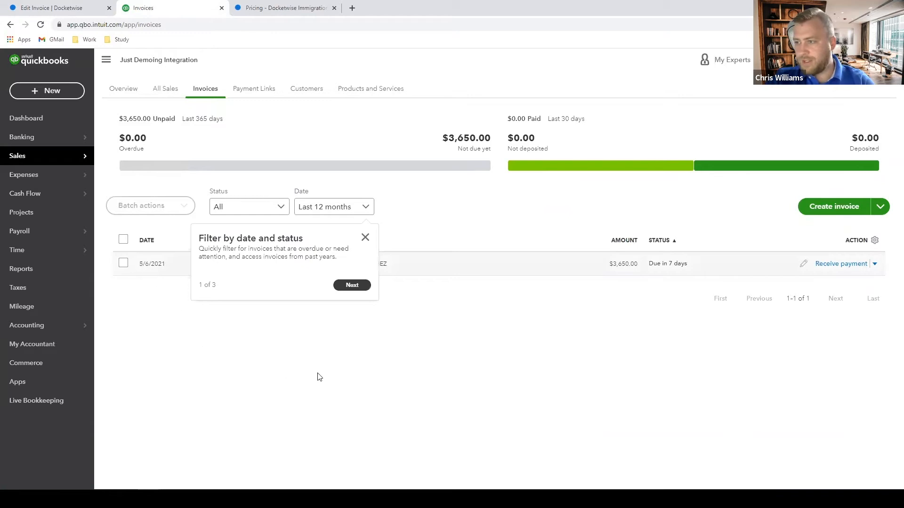
pyautogui.click(365, 237)
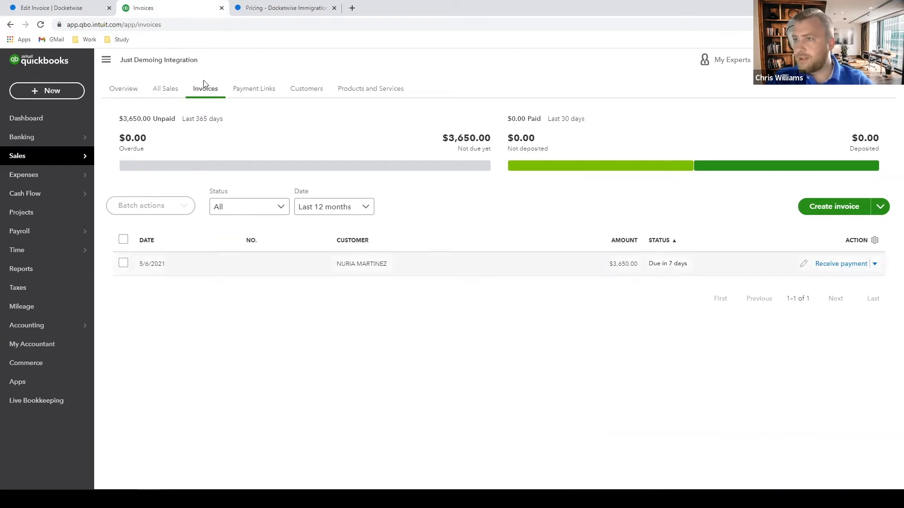
# Step: Return to Docketwise and check the issue and due dates in the invoice settings
pyautogui.click(33, 8)
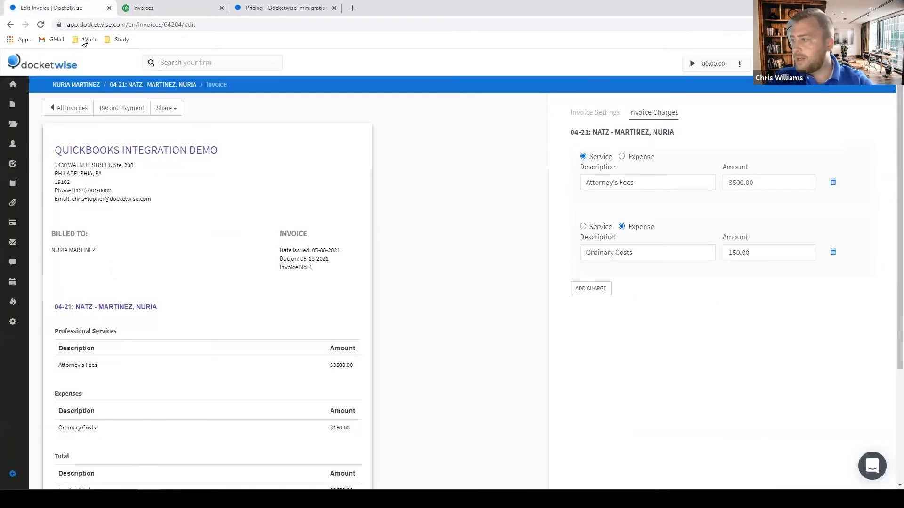
pyautogui.click(606, 116)
pyautogui.scroll(-3, 619, 181)
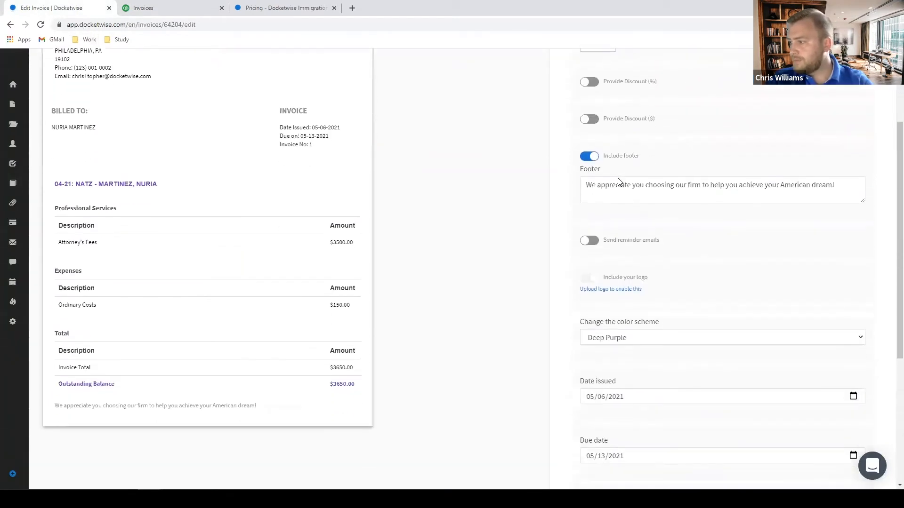
# Step: Open the client's 5/6/2021 invoice in QuickBooks to check its dates and line items, and close it
pyautogui.click(183, 10)
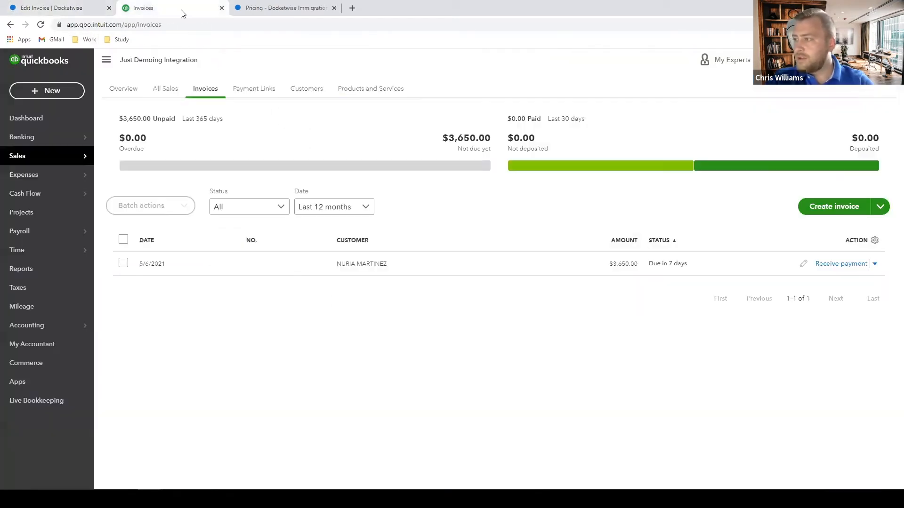
pyautogui.click(803, 265)
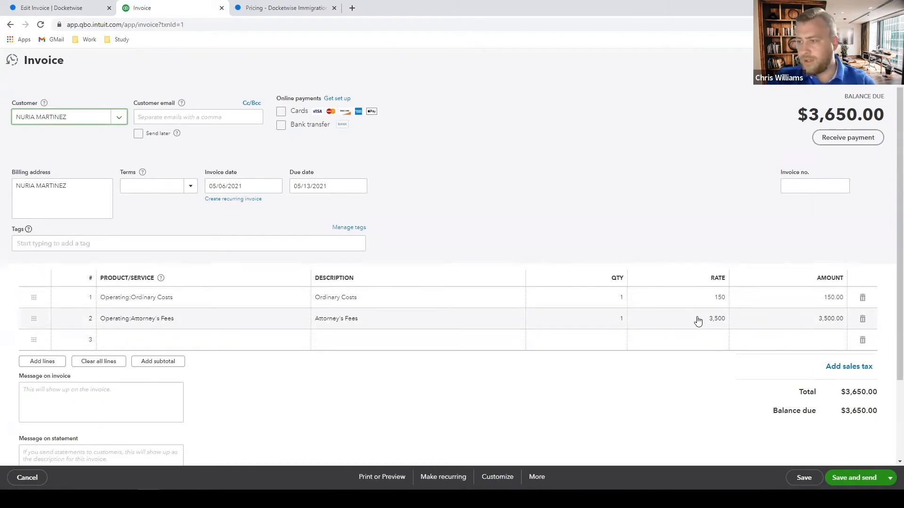
pyautogui.click(889, 60)
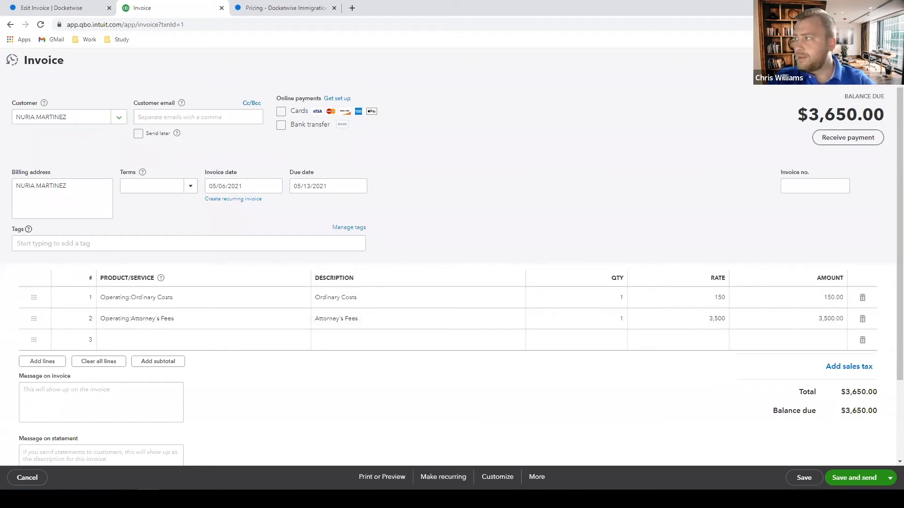
# Step: Start recording a direct payment on the Docketwise invoice with Operating Account as the destination account
pyautogui.click(66, 6)
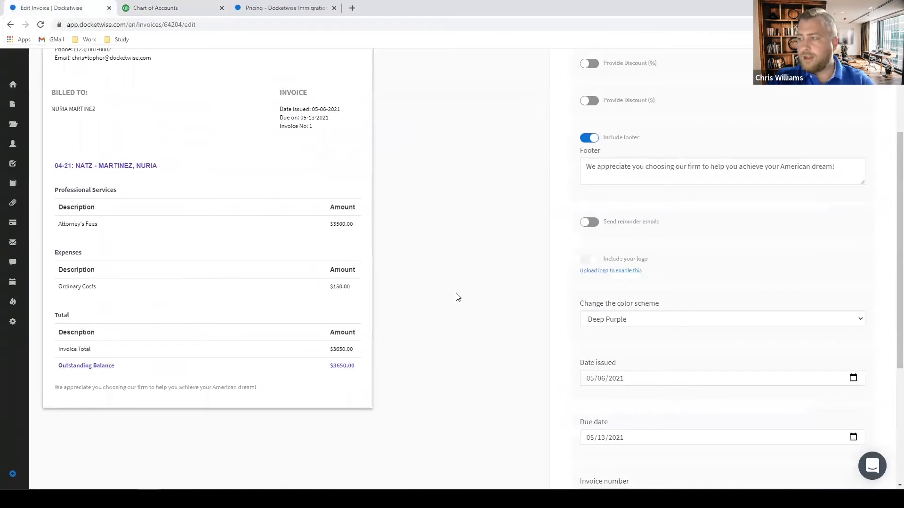
pyautogui.scroll(3, 456, 297)
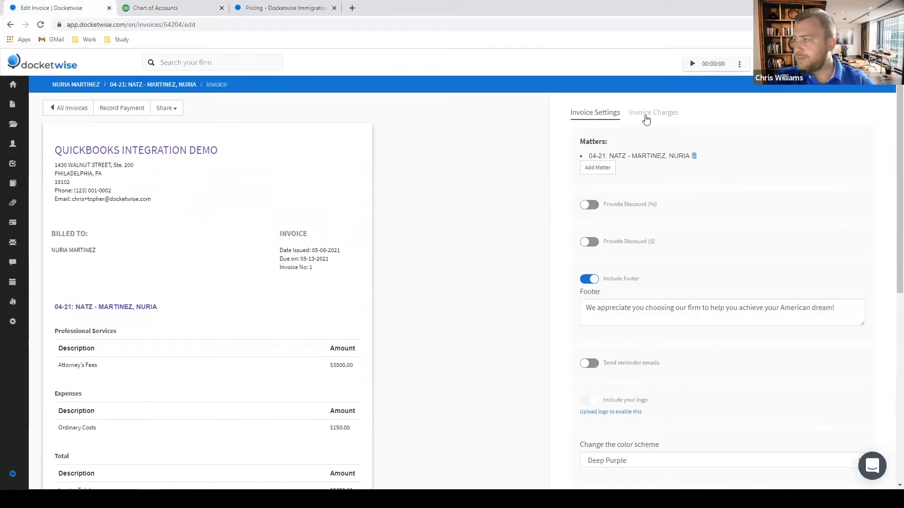
pyautogui.click(120, 114)
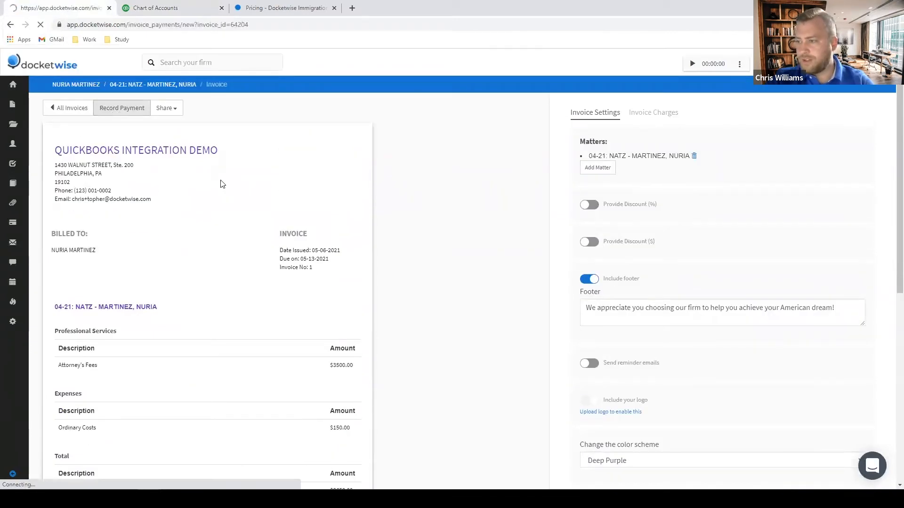
pyautogui.click(303, 278)
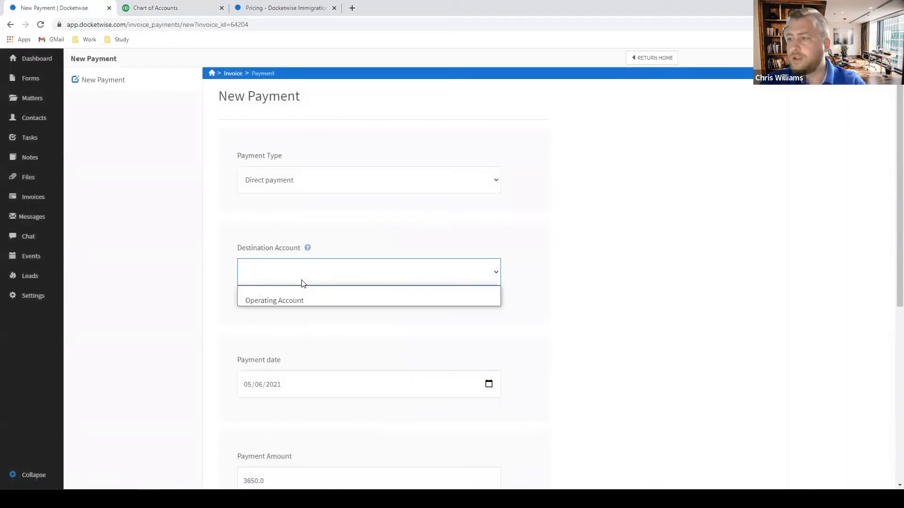
pyautogui.click(285, 299)
# Step: Set the payment amount to 2000
pyautogui.scroll(-3, 283, 363)
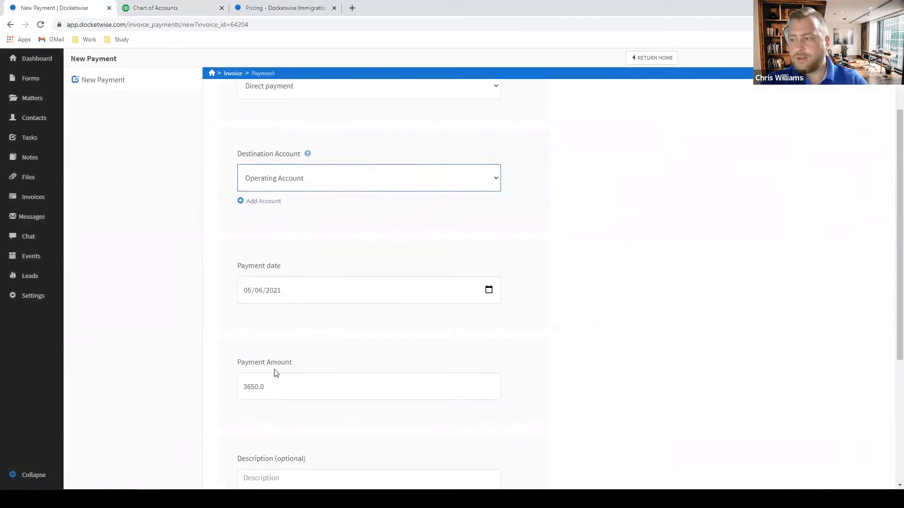
pyautogui.click(279, 342)
pyautogui.hotkey('ctrl', 'a')
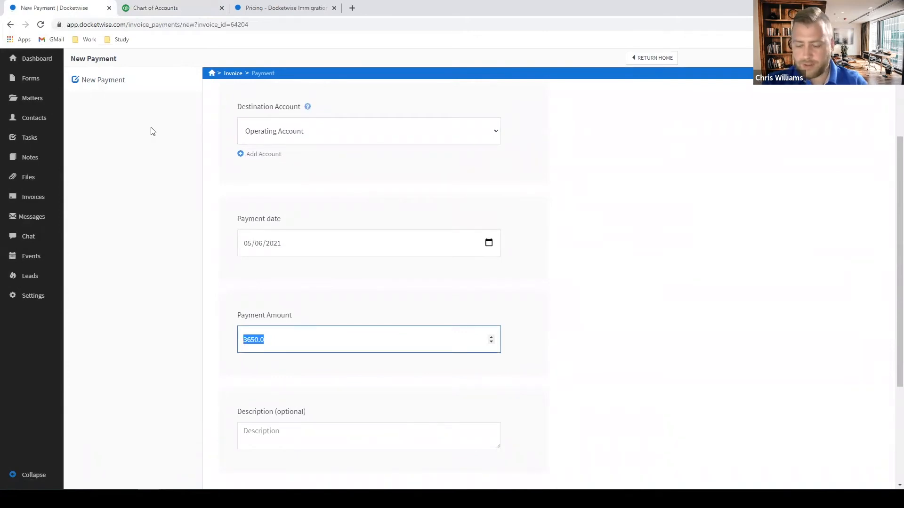
pyautogui.write('200')
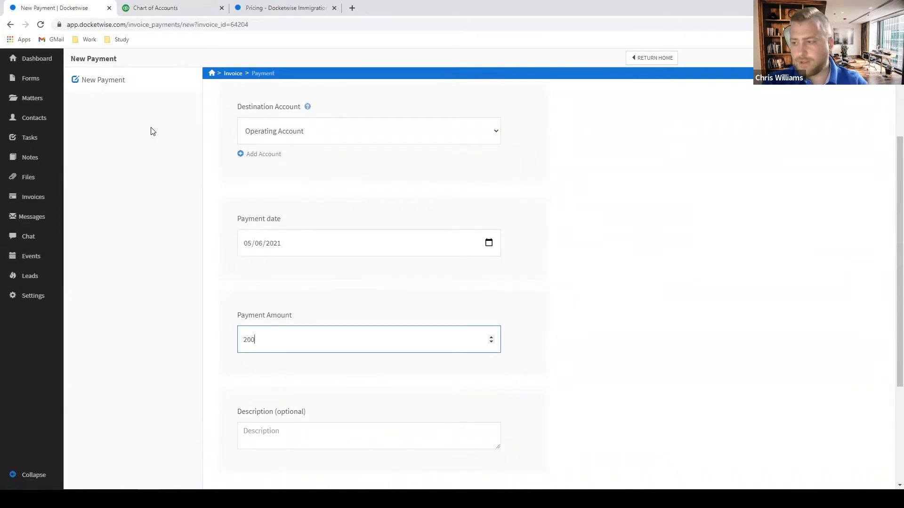
pyautogui.click(640, 263)
pyautogui.scroll(-4, 613, 274)
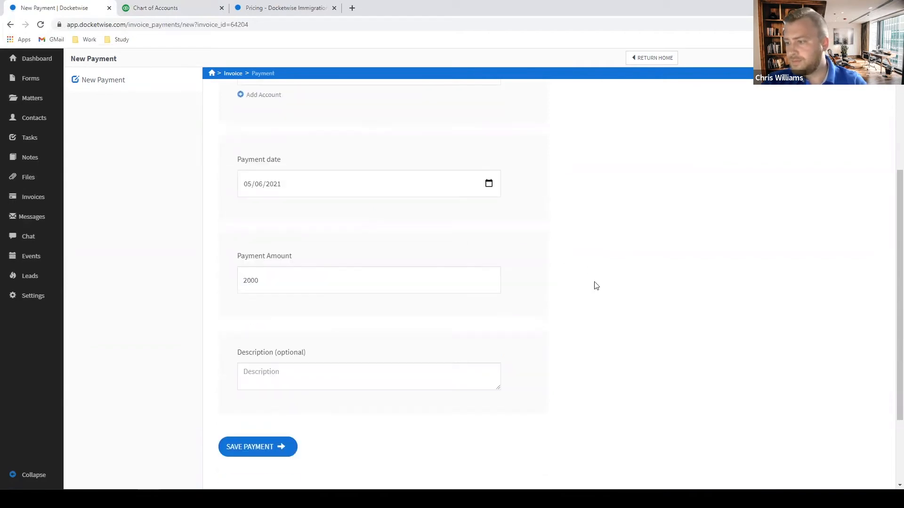
# Step: Describe the payment as "Partial payment: $2,000." and save it
pyautogui.click(277, 272)
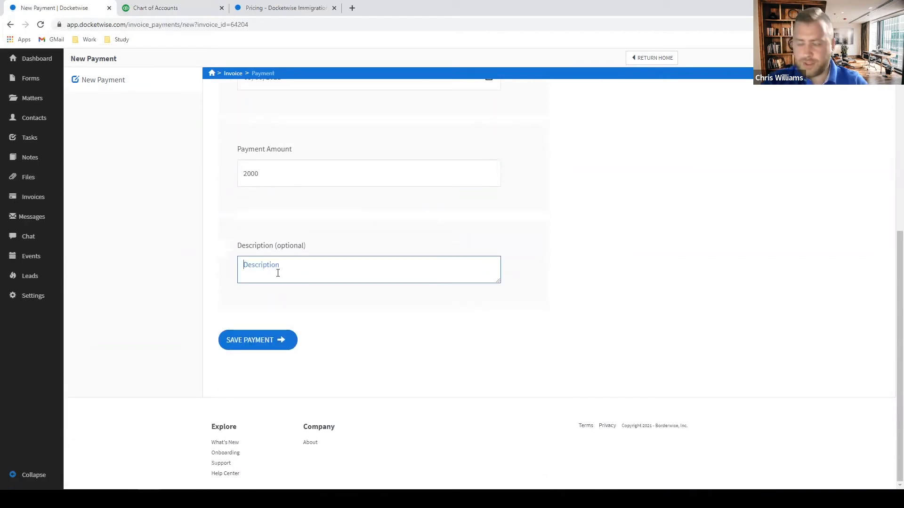
pyautogui.write('Partial payment')
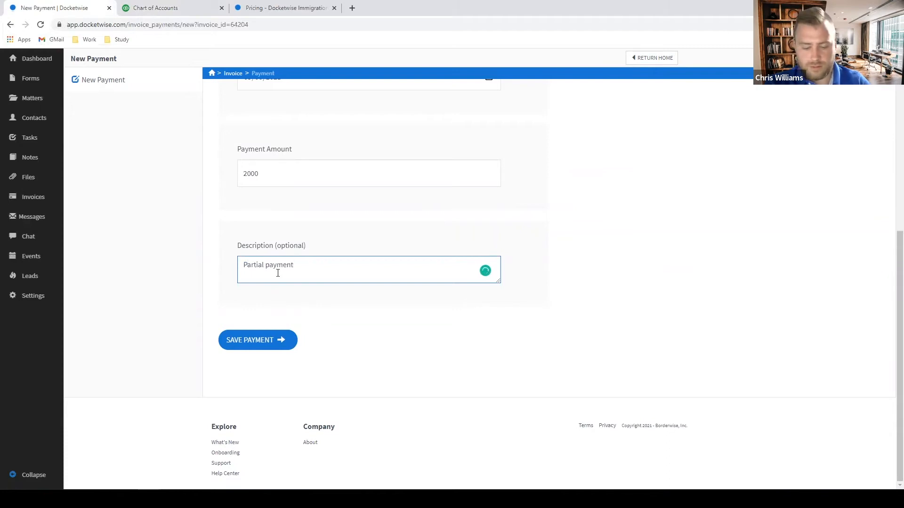
pyautogui.write(': $2,000')
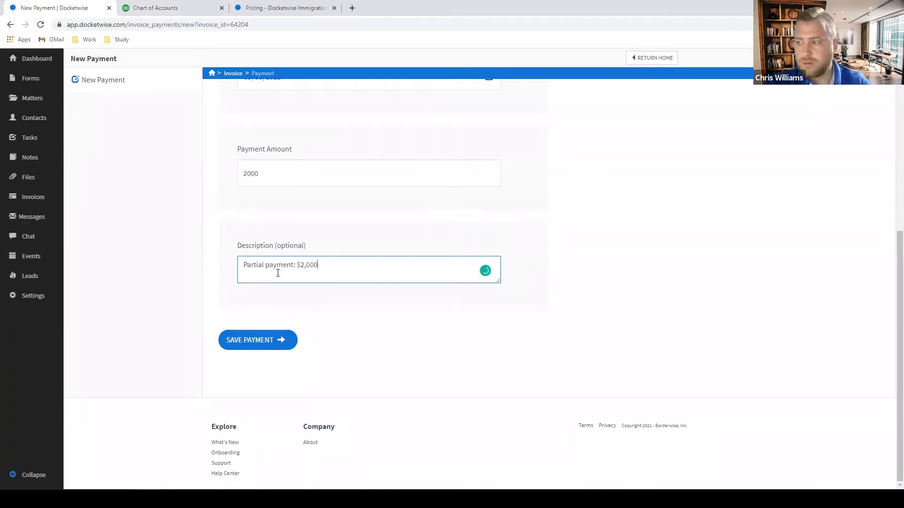
pyautogui.write('.')
pyautogui.click(265, 347)
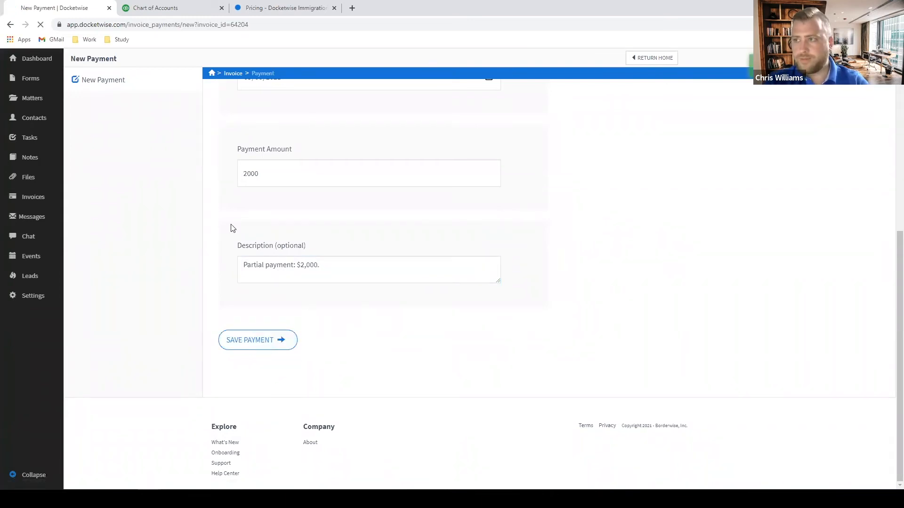
# Step: Switch to QuickBooks and reload the sales invoices list to check the invoice's payment status
pyautogui.click(178, 9)
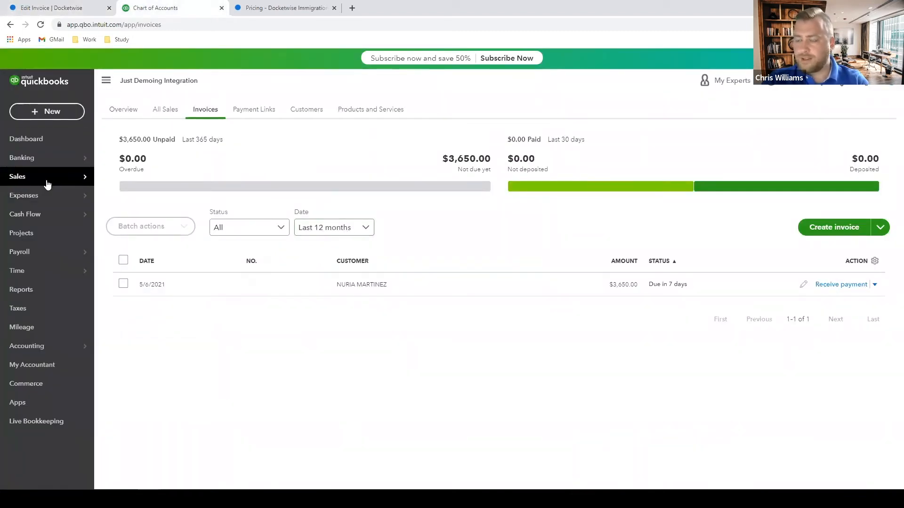
pyautogui.moveTo(47, 184)
pyautogui.click(121, 213)
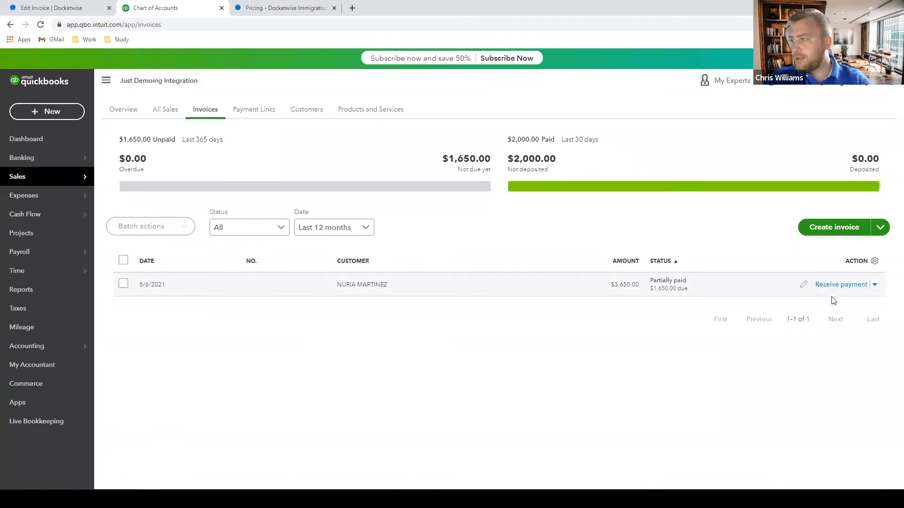
# Step: Open the client's invoice in QuickBooks, examine the details of the applied payment, and close it
pyautogui.click(801, 286)
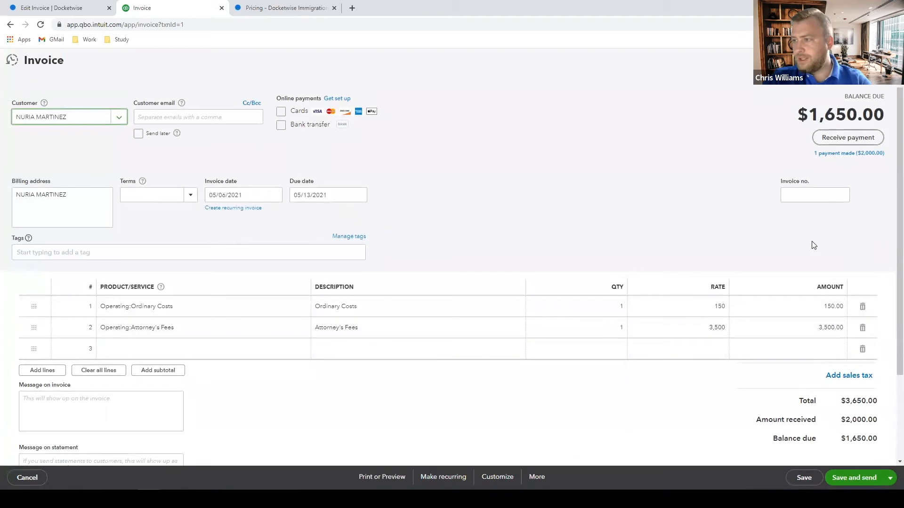
pyautogui.click(833, 154)
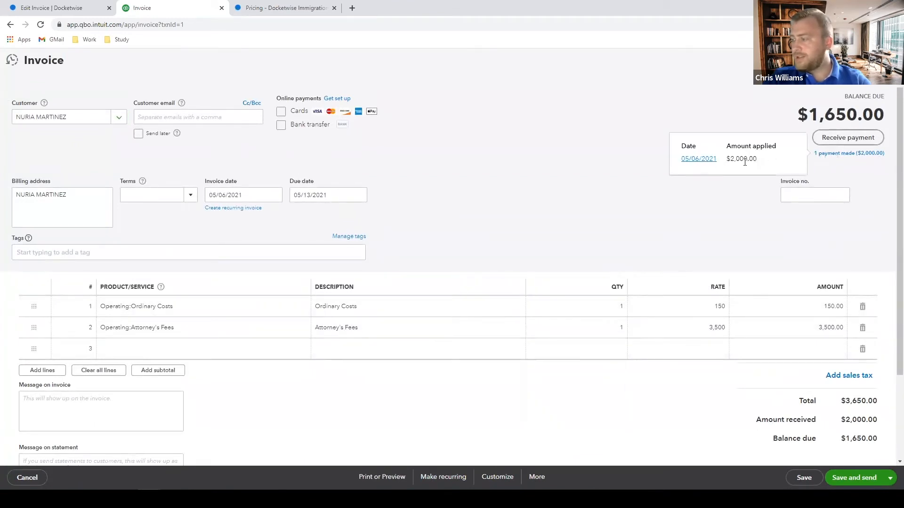
pyautogui.moveTo(762, 159); pyautogui.dragTo(736, 159)
pyautogui.click(694, 193)
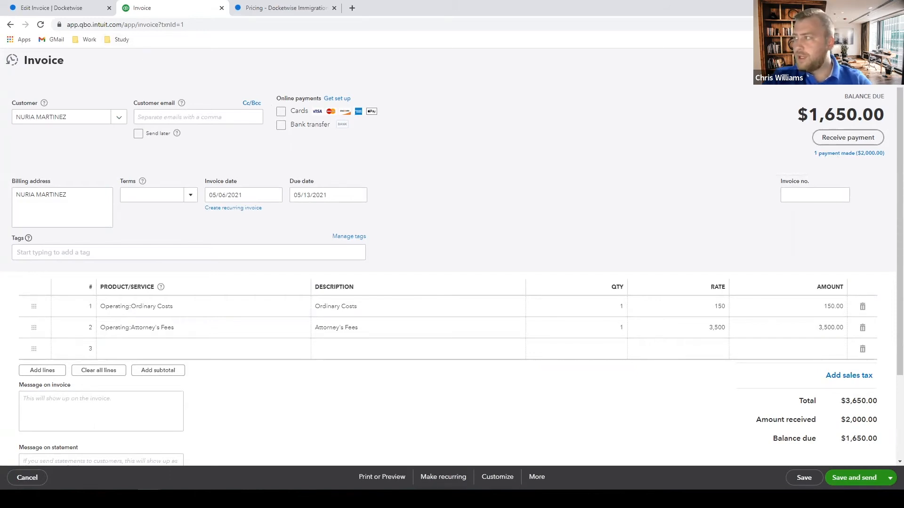
pyautogui.click(886, 61)
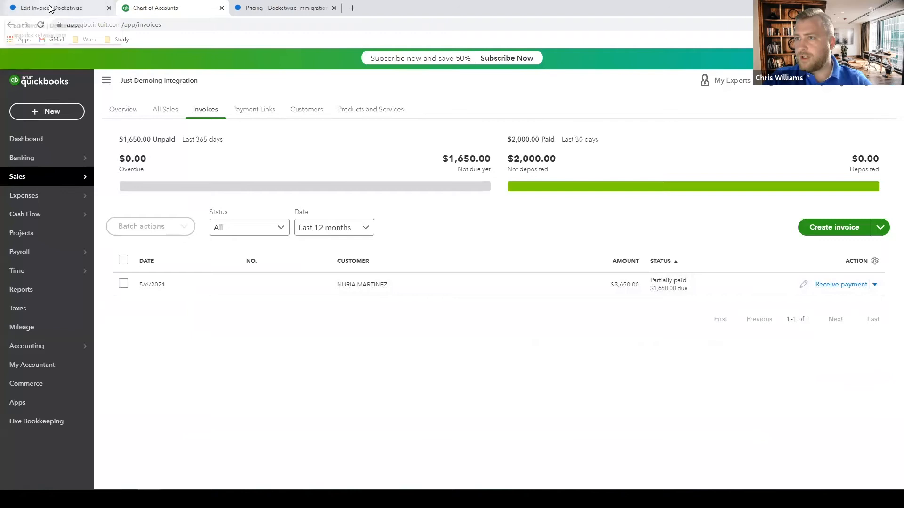
# Step: Return to the Docketwise invoice charges and set the Attorney's Fees amount to 3000
pyautogui.click(49, 11)
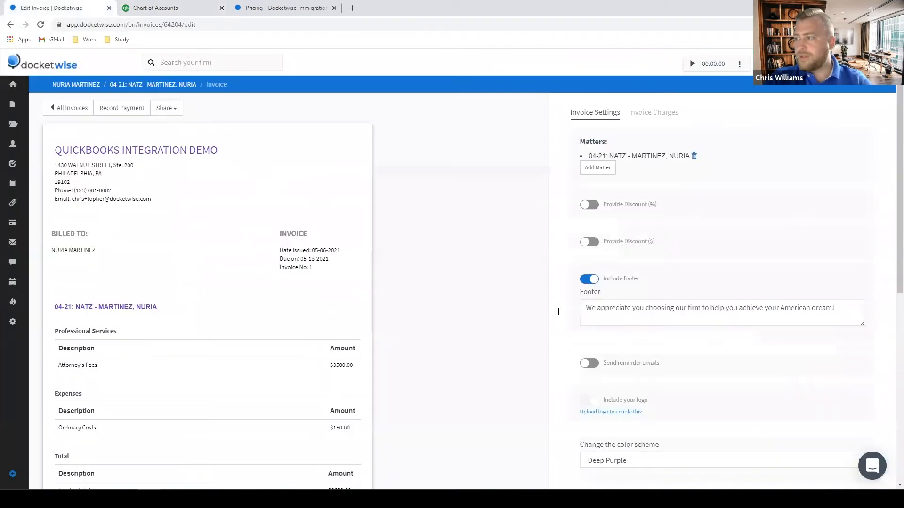
pyautogui.click(647, 113)
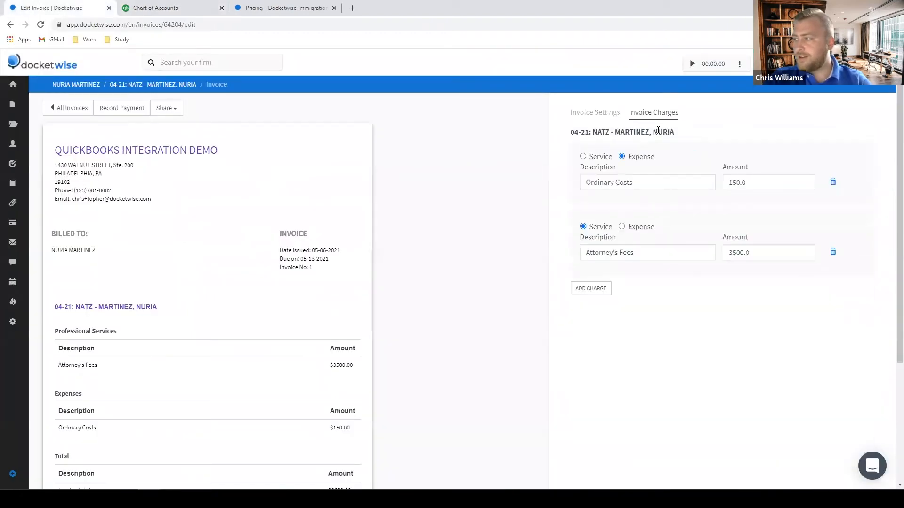
pyautogui.click(738, 253)
pyautogui.press('BackSpace')
pyautogui.write('0')
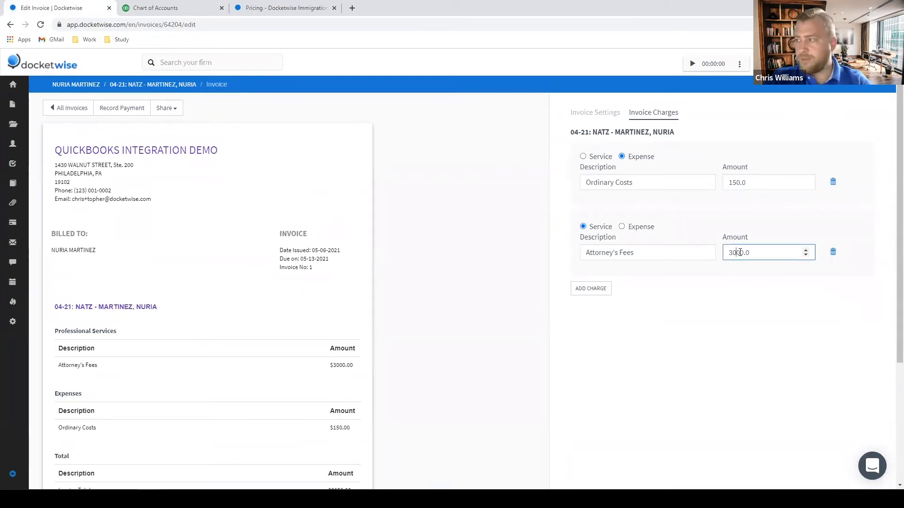
pyautogui.click(655, 385)
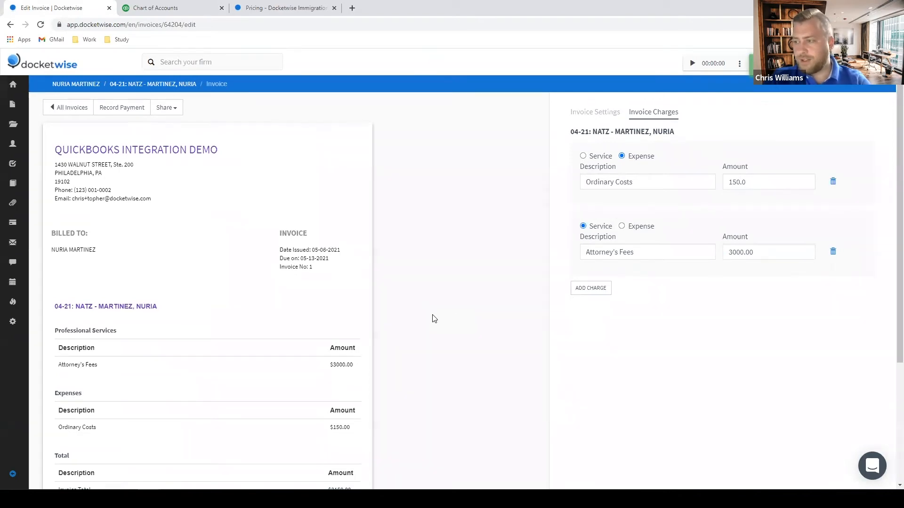
# Step: Review the total, payment and outstanding balance on the Docketwise invoice and compare them with the QuickBooks invoices list
pyautogui.scroll(-4, 427, 317)
pyautogui.scroll(2, 431, 323)
pyautogui.scroll(2, 424, 339)
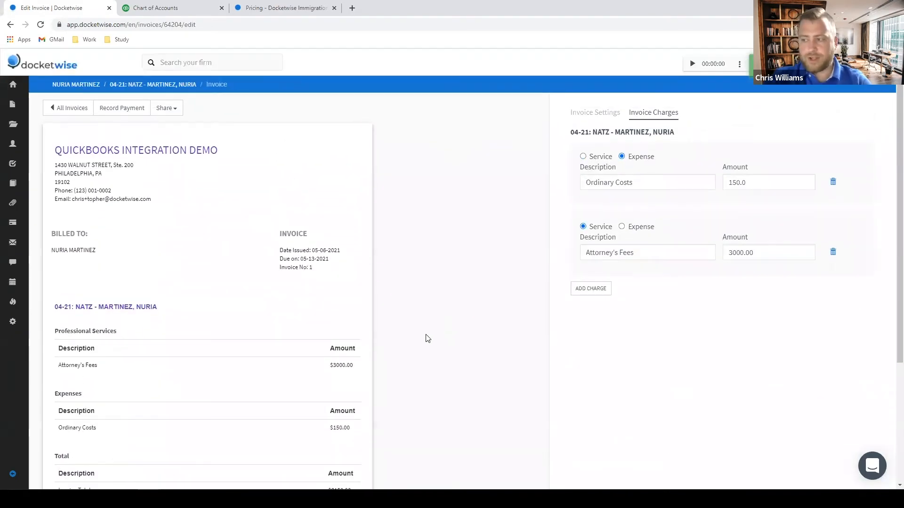
pyautogui.scroll(-2, 433, 280)
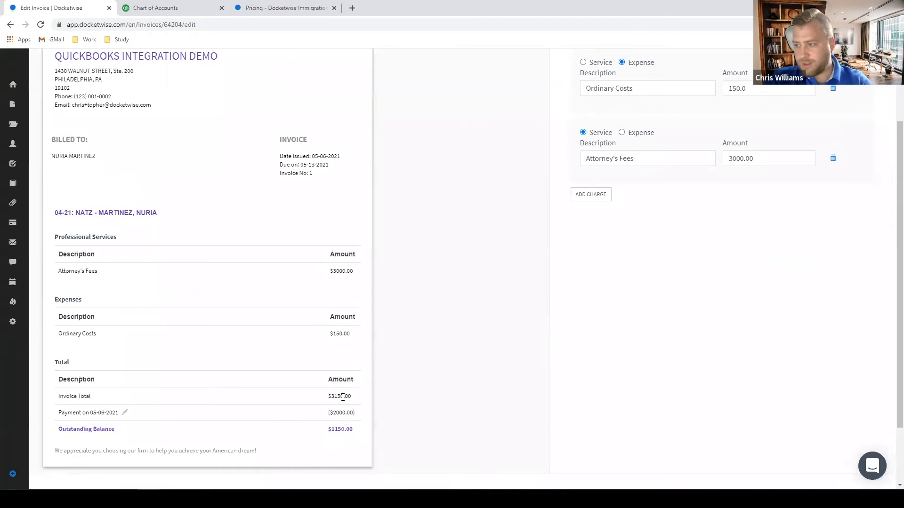
pyautogui.click(170, 8)
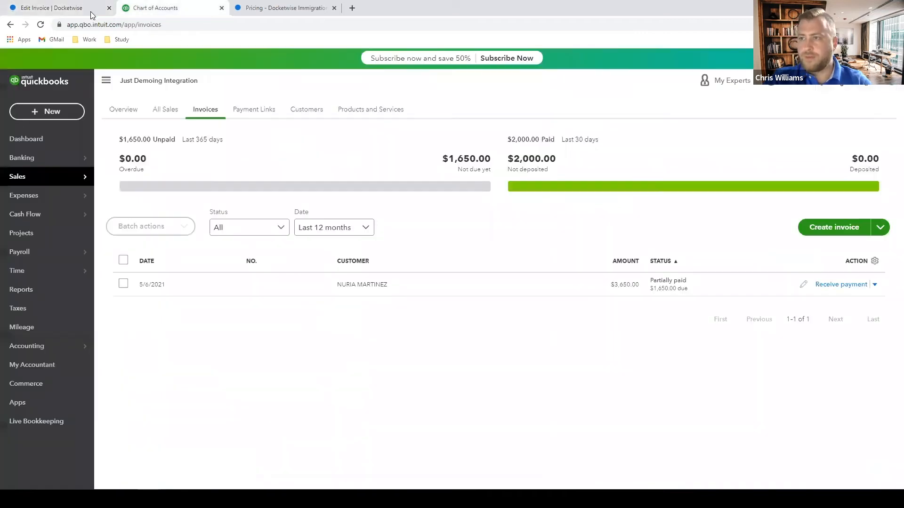
# Step: Reload the QuickBooks invoices list and compare the invoice amount and balance due with the totals on the Docketwise invoice
pyautogui.click(41, 24)
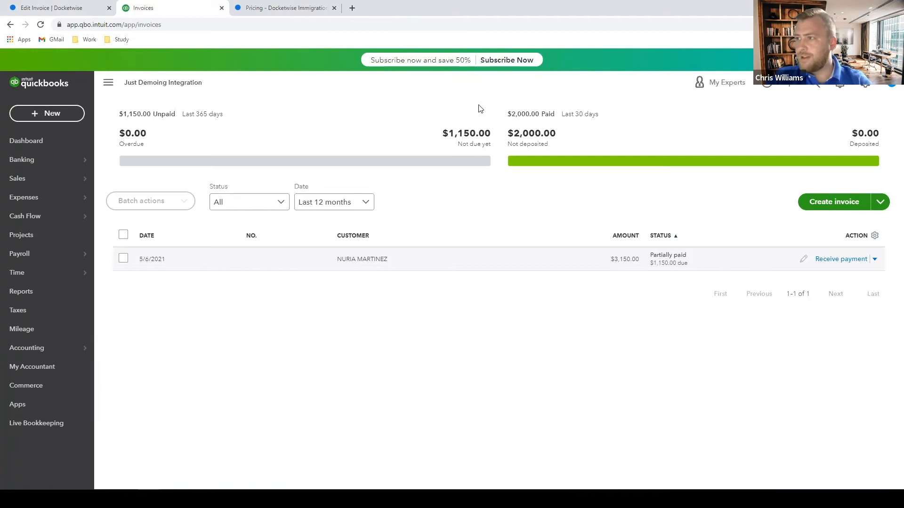
pyautogui.click(38, 11)
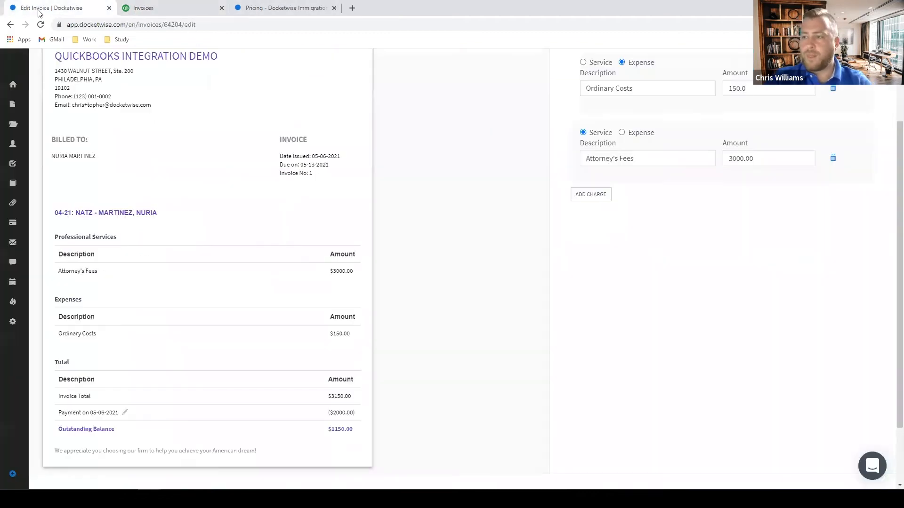
pyautogui.scroll(-1, 307, 348)
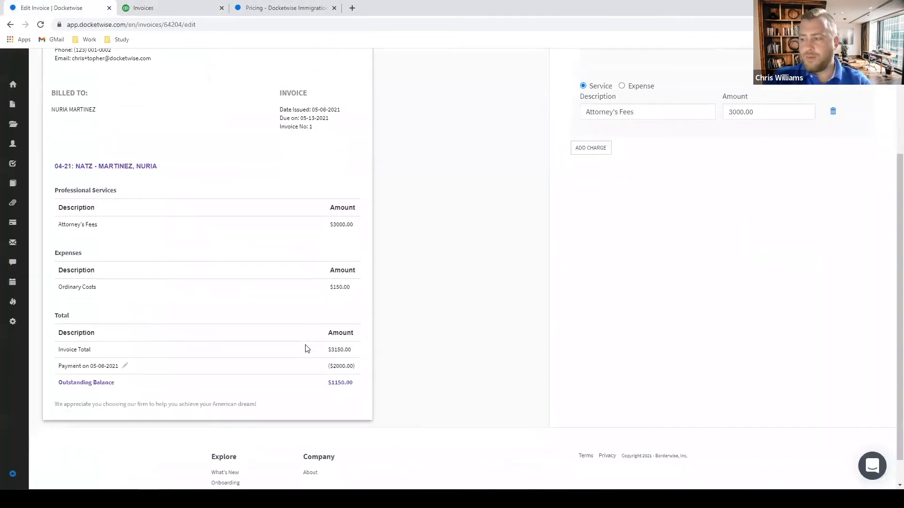
# Step: Edit the recorded payment on the Docketwise invoice, set its amount to 200, and save it
pyautogui.click(126, 366)
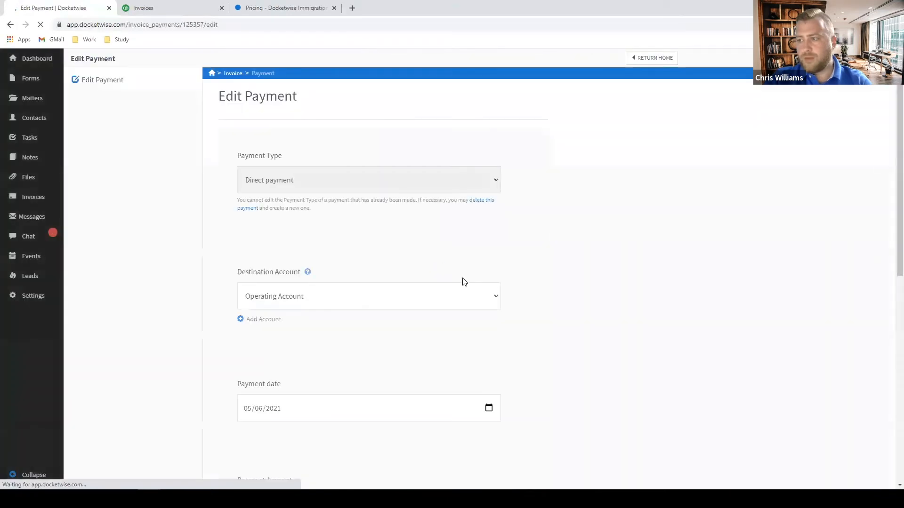
pyautogui.scroll(-3, 283, 404)
pyautogui.click(254, 360)
pyautogui.press('BackSpace')
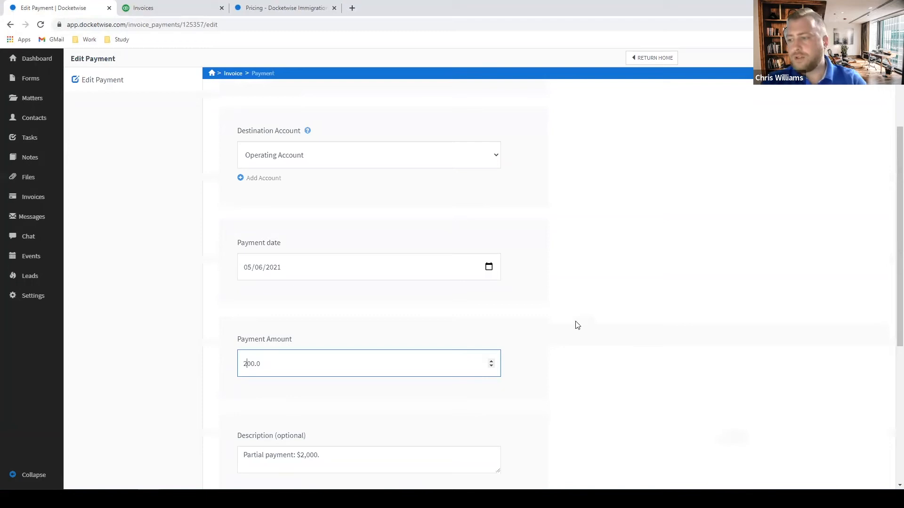
pyautogui.scroll(-5, 560, 335)
pyautogui.click(252, 375)
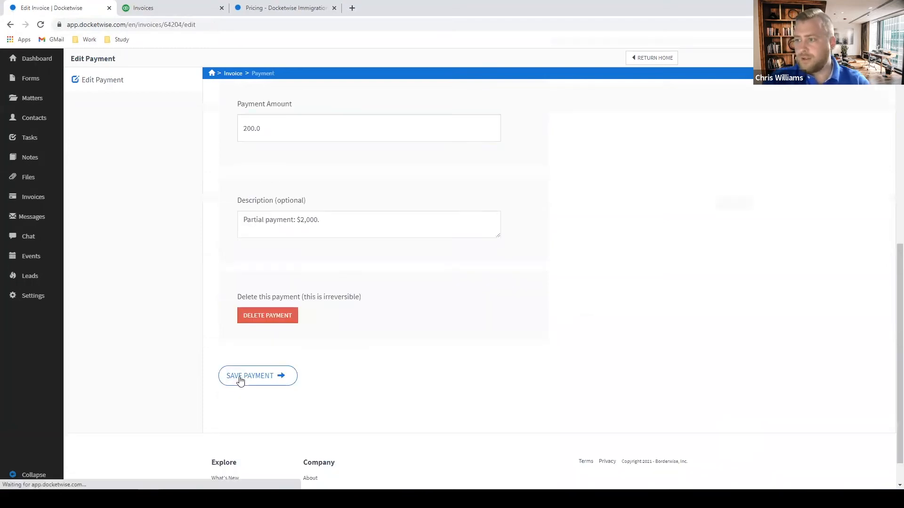
pyautogui.scroll(-5, 308, 367)
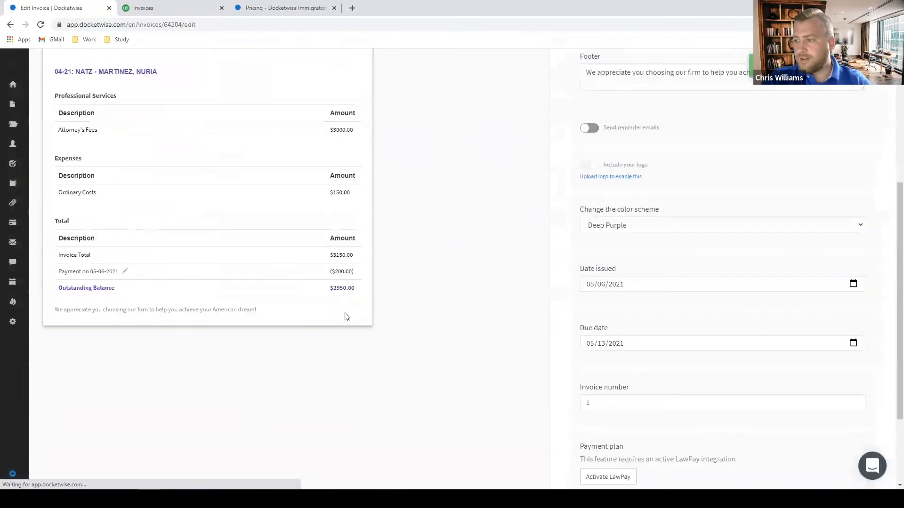
# Step: Switch to QuickBooks, reload the invoices list, and review the balance due and payment activity in the invoice's summary
pyautogui.click(163, 7)
pyautogui.click(41, 25)
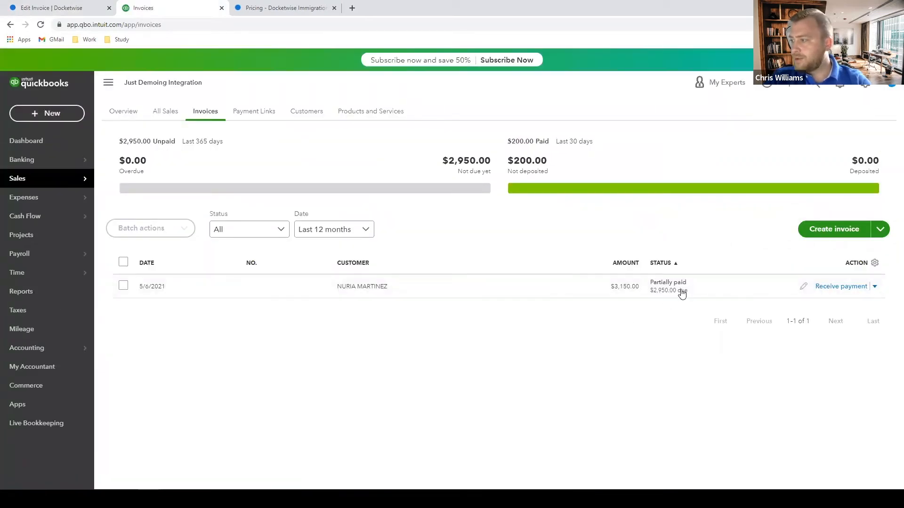
pyautogui.click(672, 290)
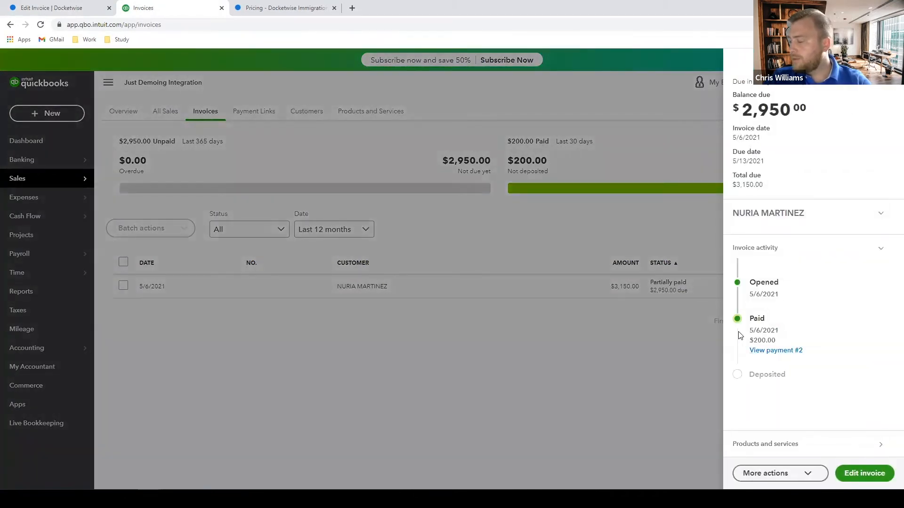
pyautogui.click(888, 61)
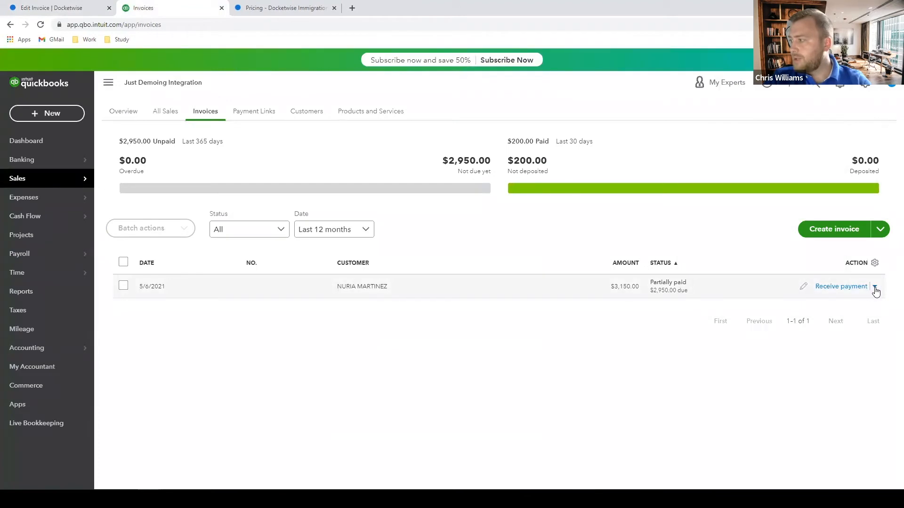
# Step: Open the full invoice in QuickBooks, examine the amount applied by its payment, and close the invoice
pyautogui.click(801, 288)
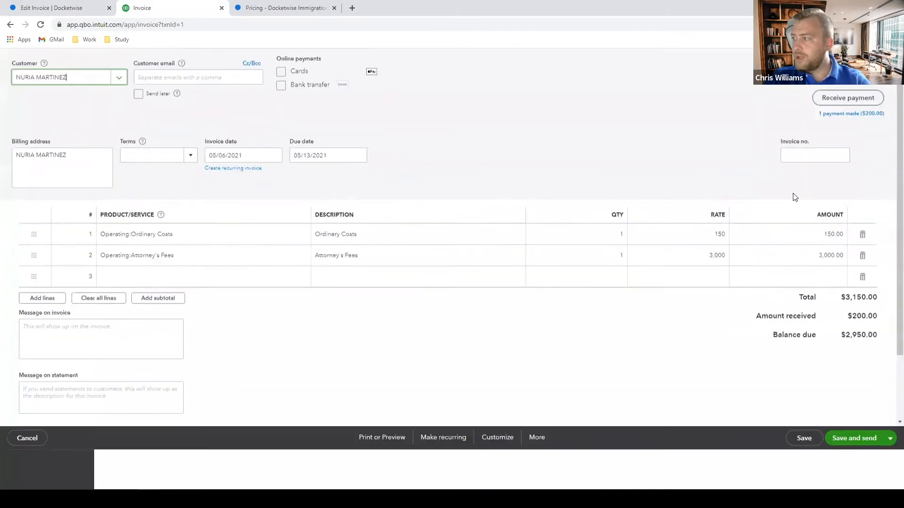
pyautogui.click(832, 154)
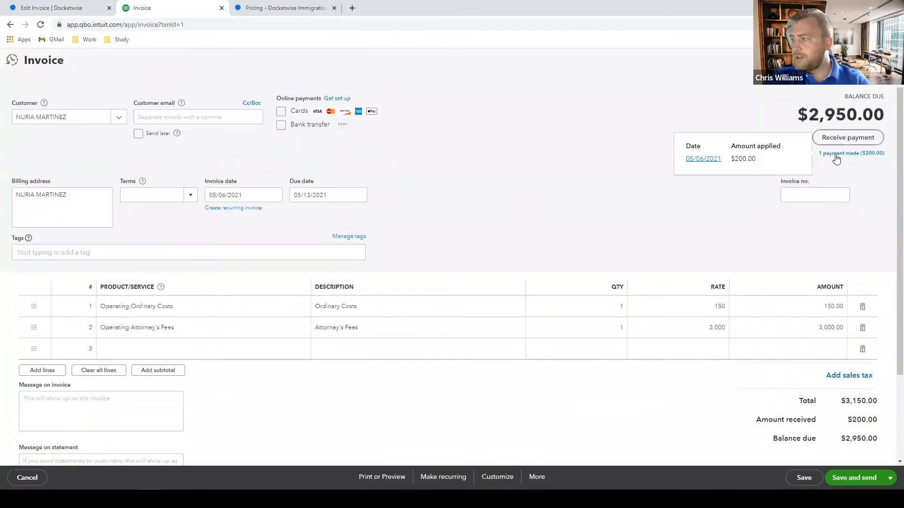
pyautogui.click(887, 60)
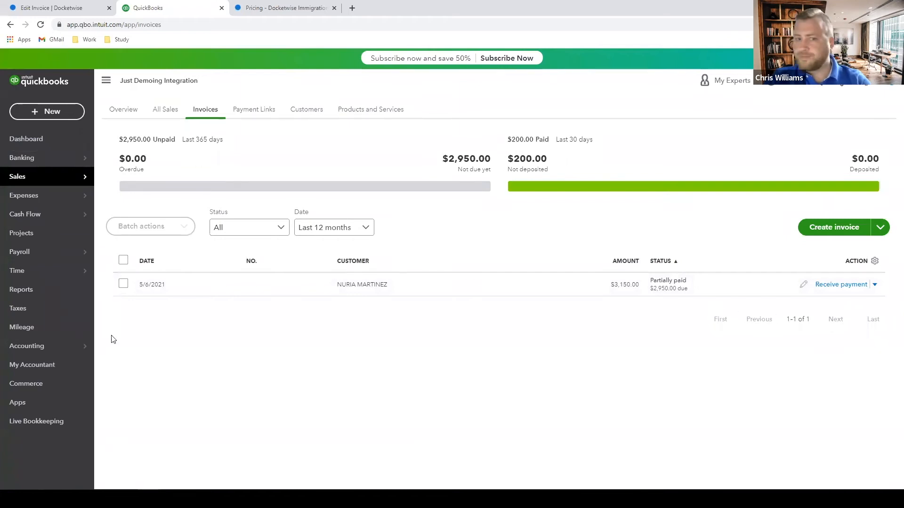
# Step: Record a direct payment of 2950 to the Operating Account on the Docketwise invoice, described as "Remainder paid.", and save it
pyautogui.click(59, 8)
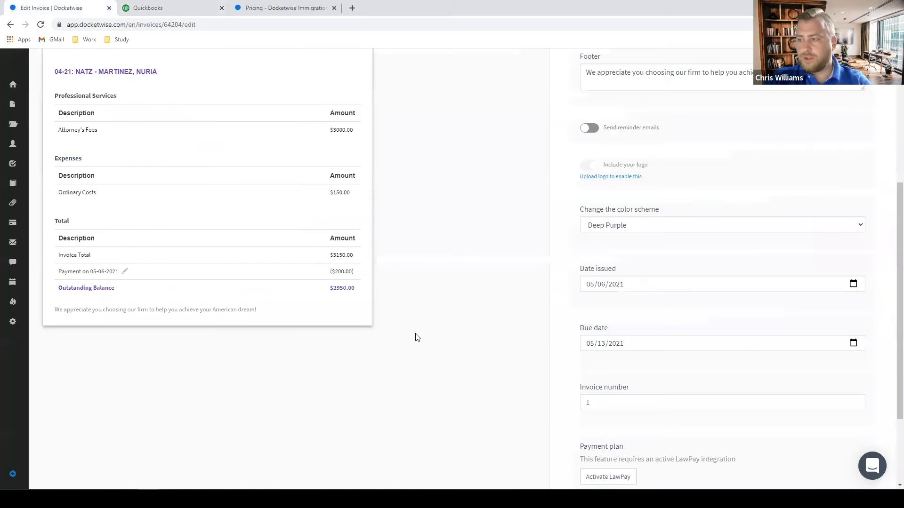
pyautogui.scroll(3, 421, 338)
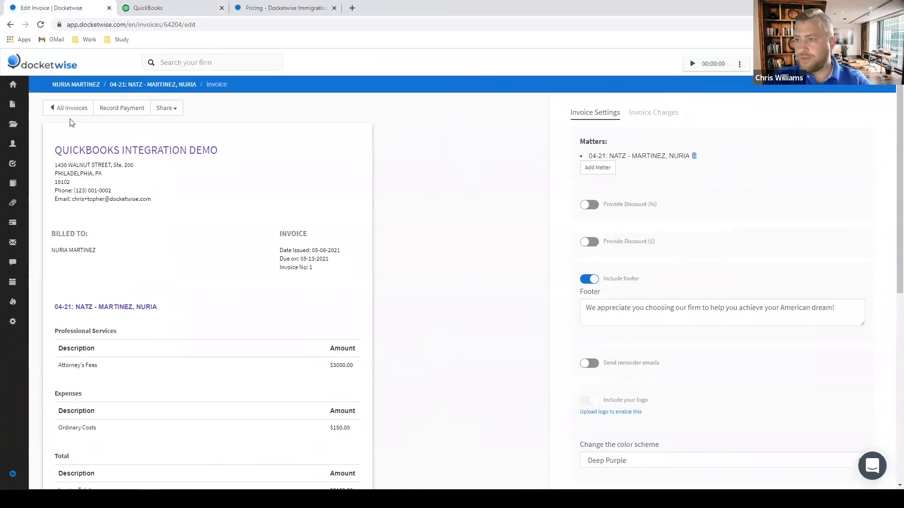
pyautogui.click(116, 105)
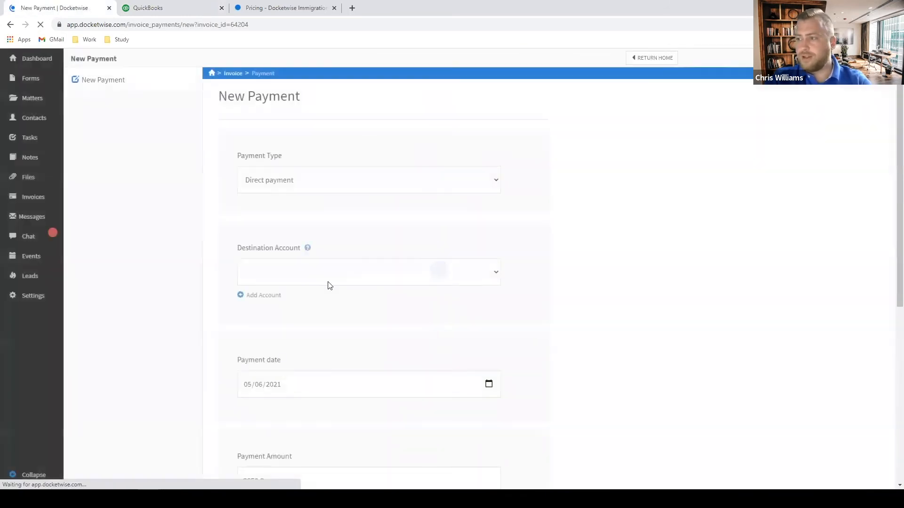
pyautogui.click(310, 277)
pyautogui.click(308, 300)
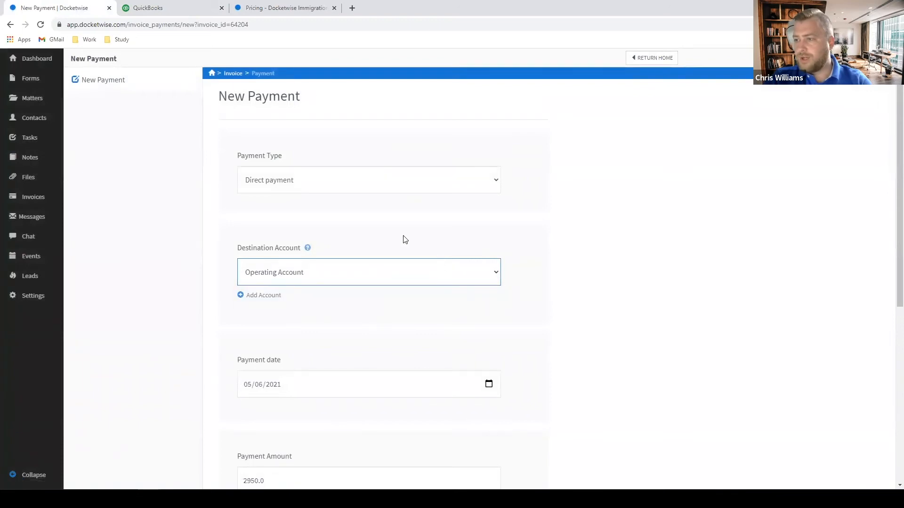
pyautogui.scroll(-4, 291, 315)
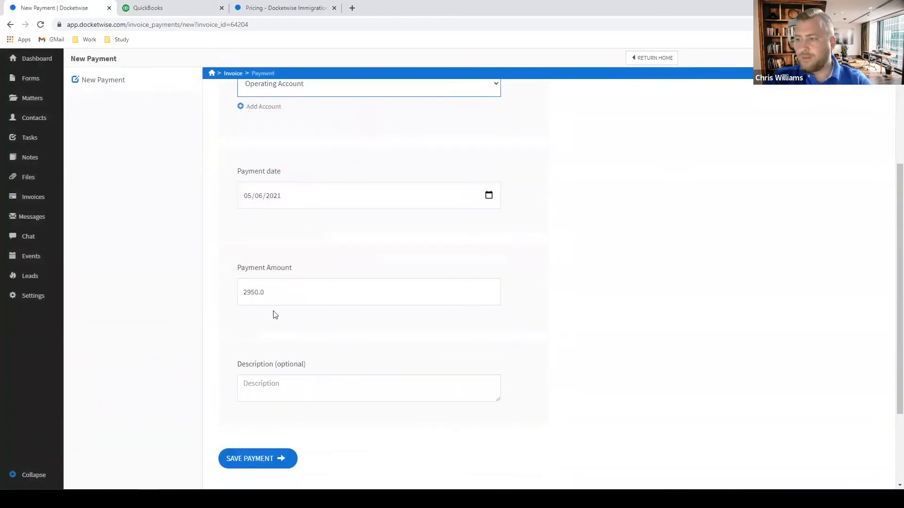
pyautogui.scroll(-3, 278, 292)
pyautogui.click(285, 267)
pyautogui.write('Remainder')
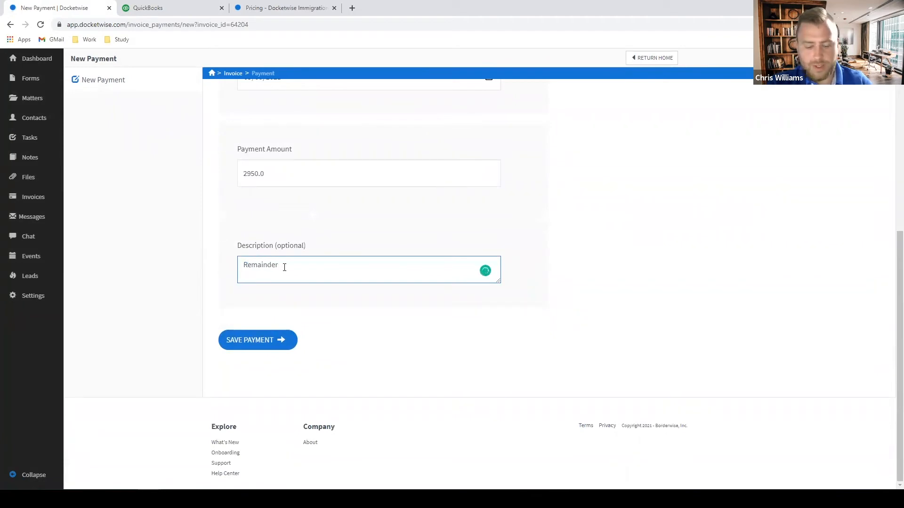
pyautogui.write(' paid.')
pyautogui.click(277, 346)
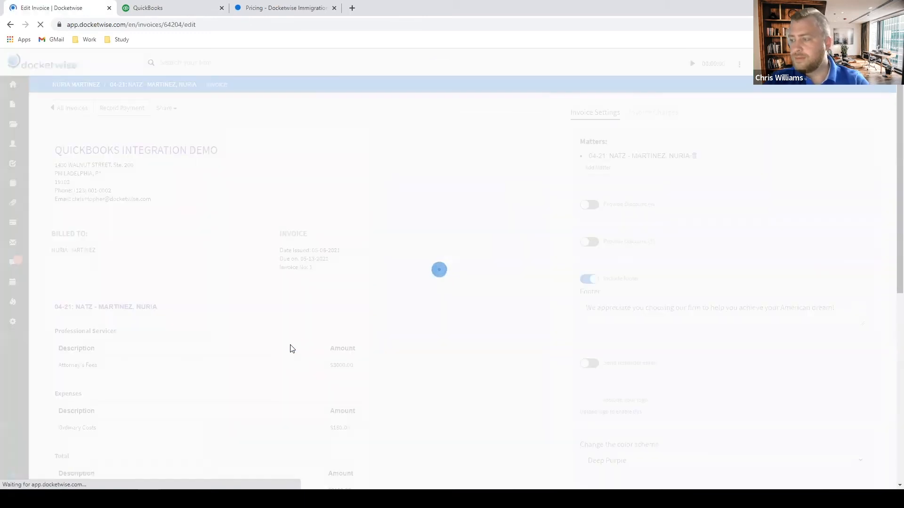
pyautogui.scroll(-5, 358, 325)
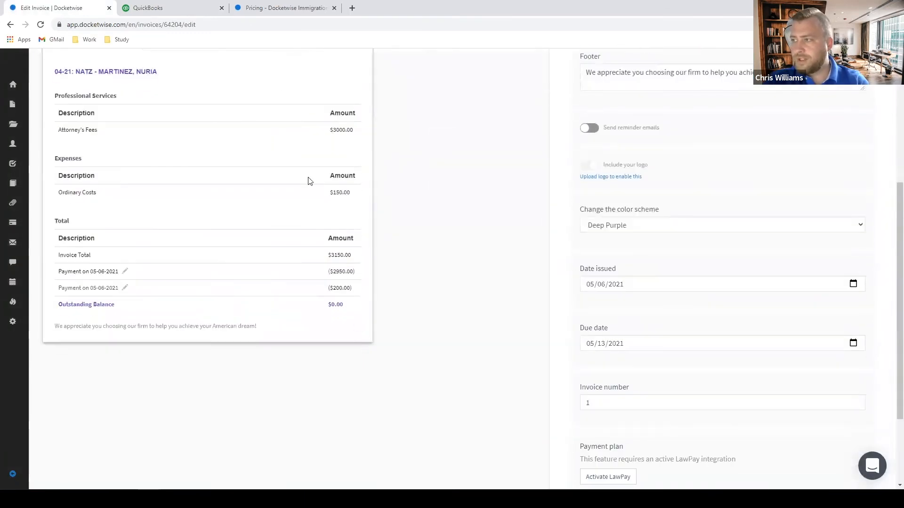
# Step: Switch to QuickBooks, check the invoice's status, open it to examine the payments applied, and close it
pyautogui.click(165, 9)
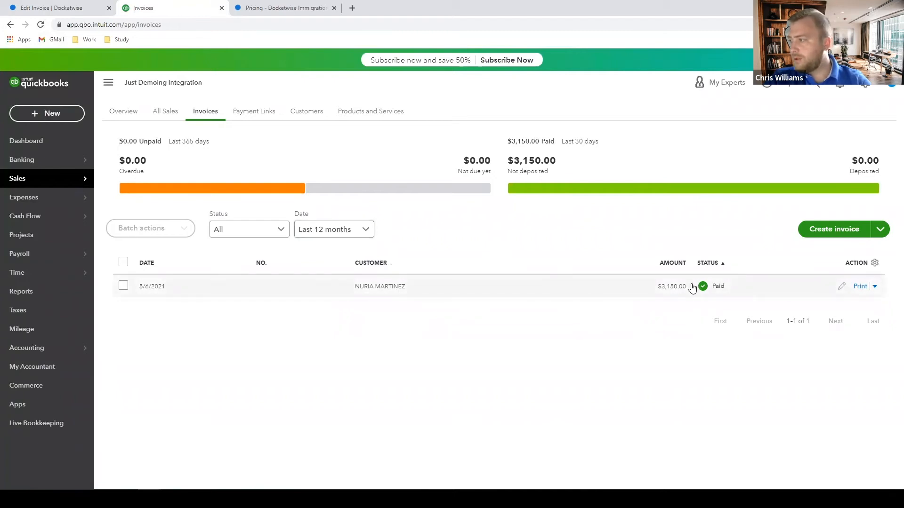
pyautogui.click(842, 286)
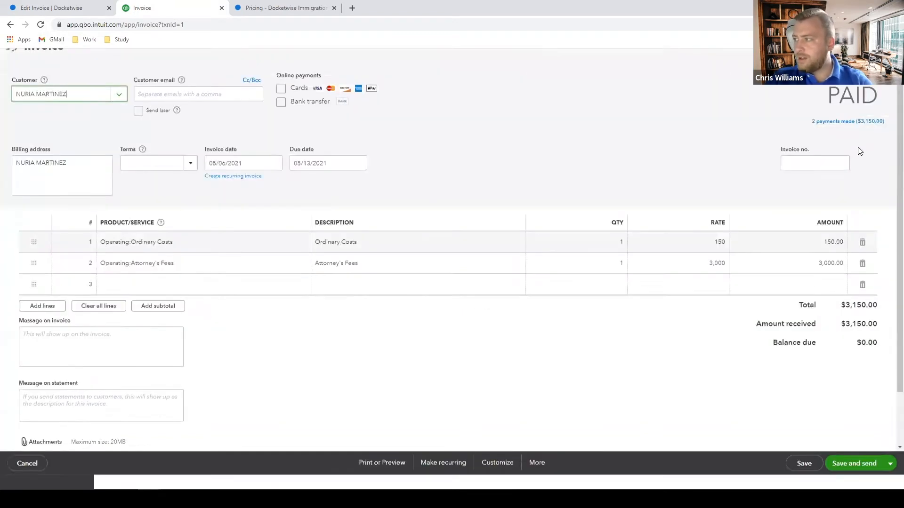
pyautogui.click(852, 138)
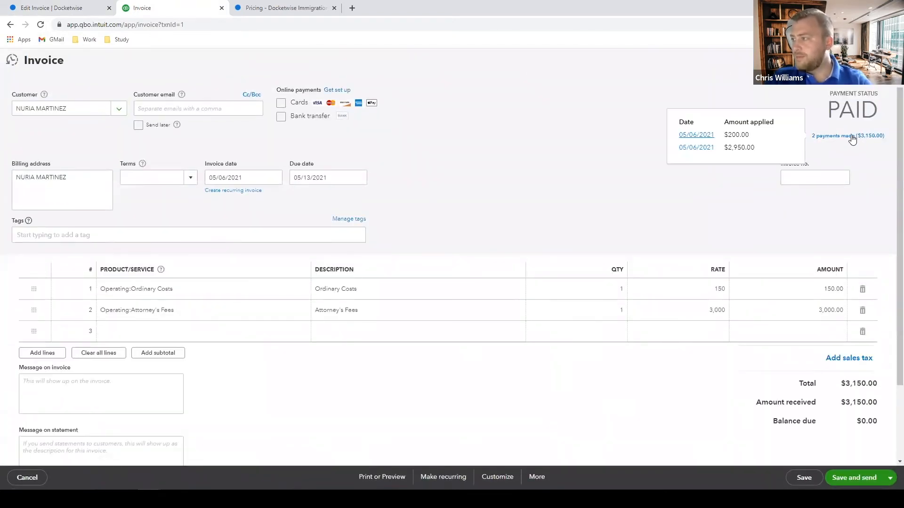
pyautogui.click(890, 60)
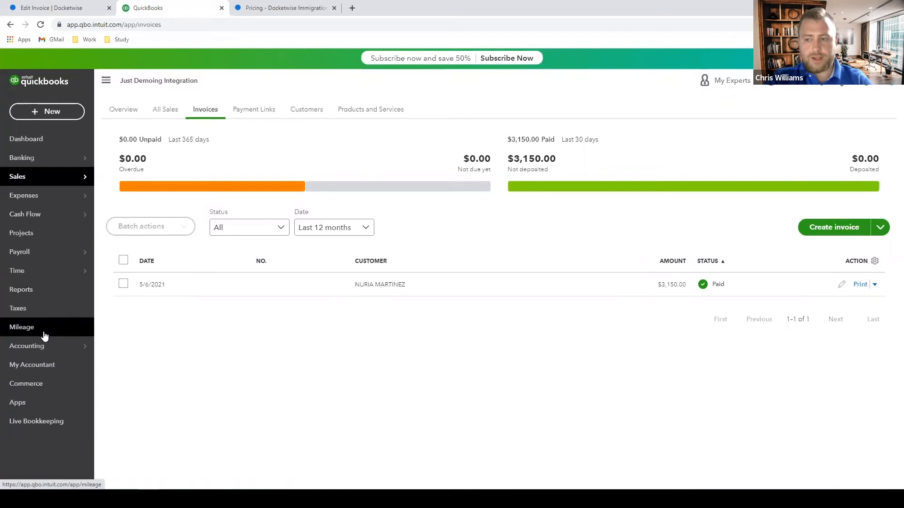
# Step: Open the Journal report in QuickBooks and examine the entries for the invoice and its payments
pyautogui.click(23, 294)
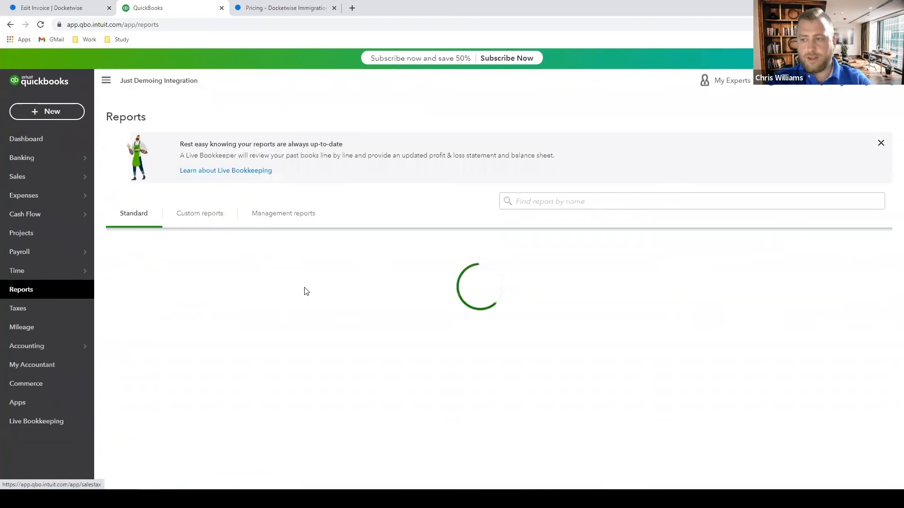
pyautogui.scroll(-1, 169, 307)
pyautogui.scroll(1, 168, 307)
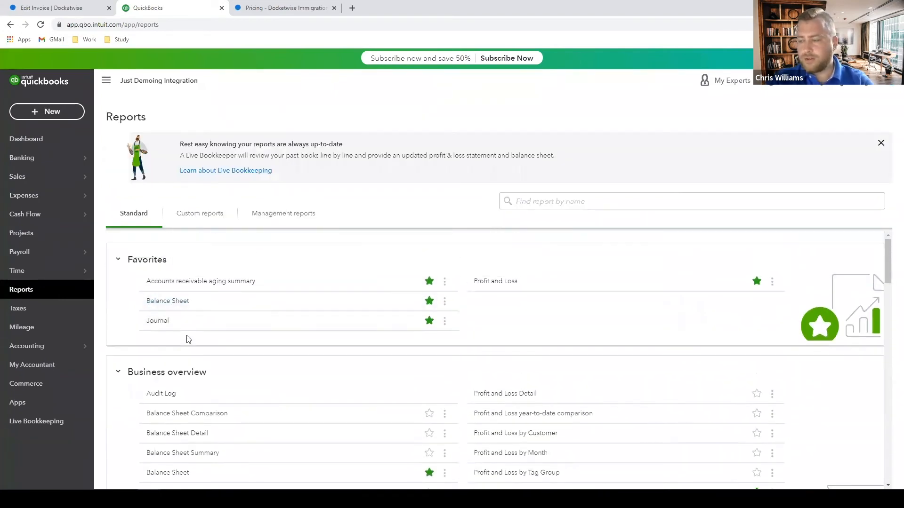
pyautogui.click(158, 322)
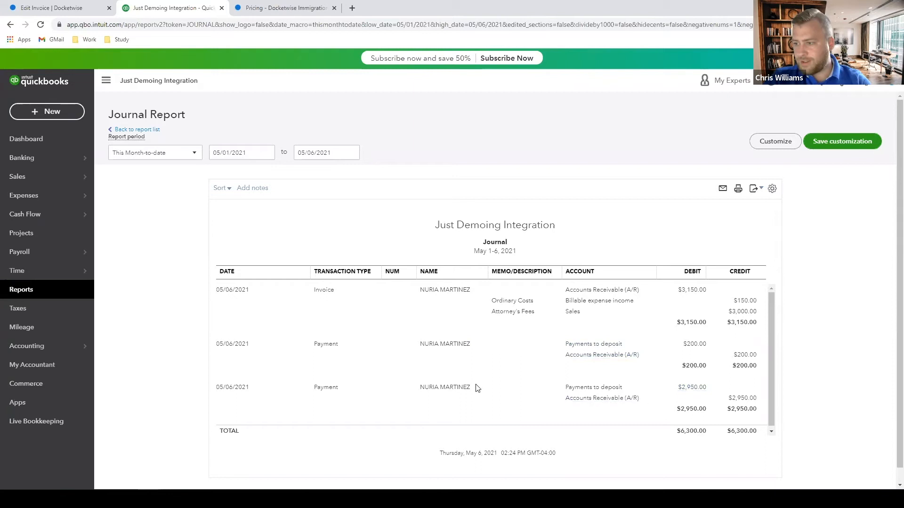
pyautogui.scroll(-1, 457, 378)
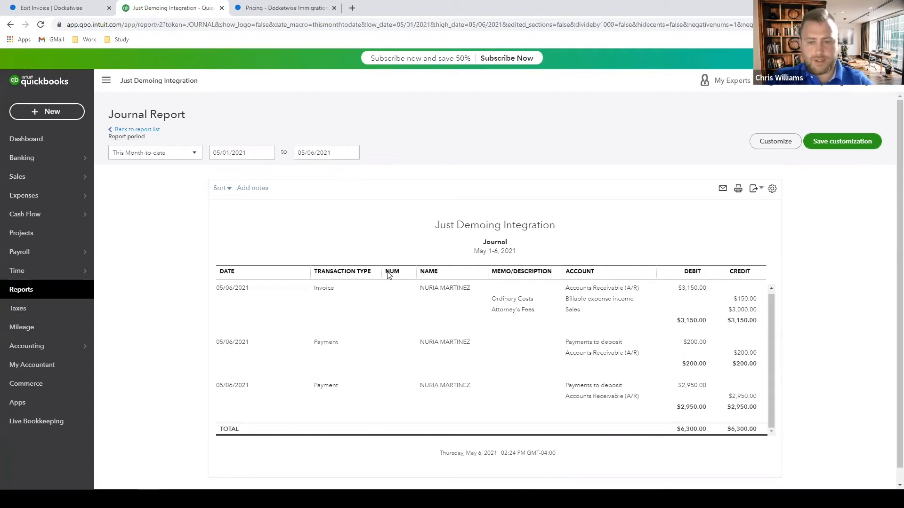
# Step: Return to Docketwise, create a new Bill invoice for the same client and the 04-21 NATZ matter, and open its charges
pyautogui.click(38, 8)
pyautogui.scroll(5, 388, 304)
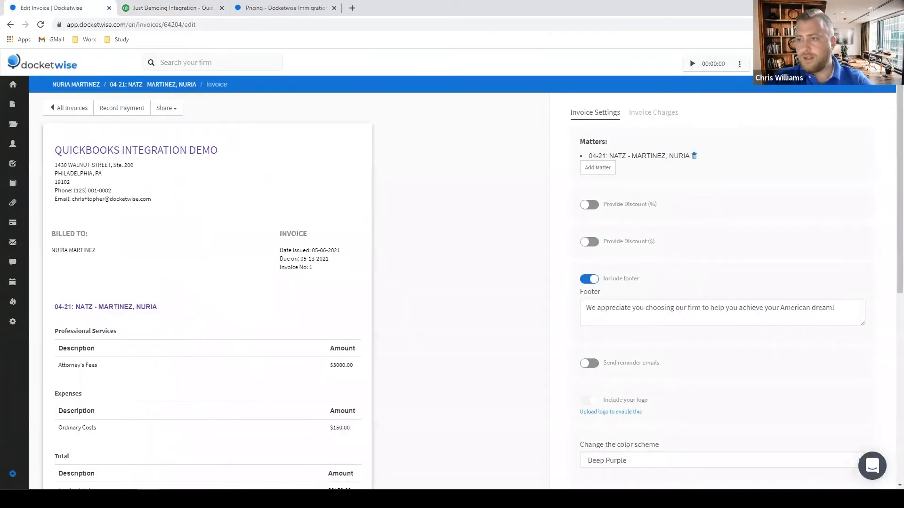
pyautogui.click(14, 86)
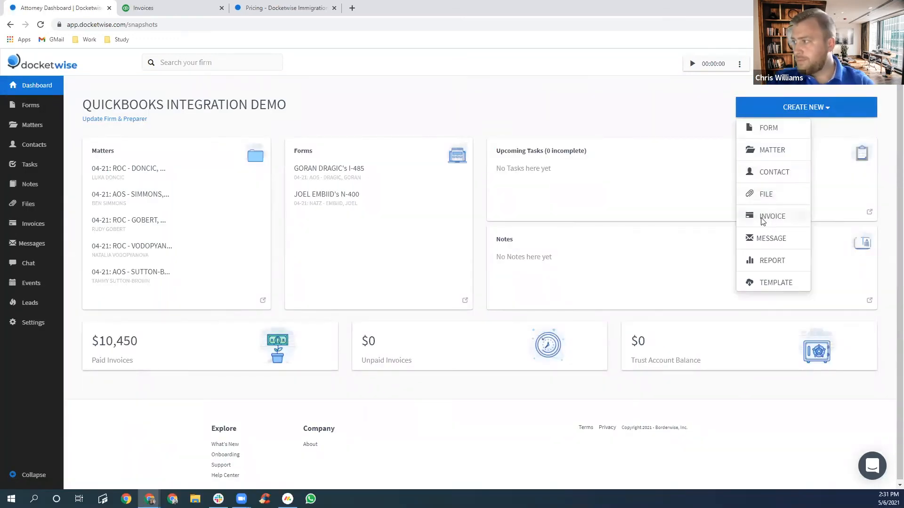
pyautogui.click(770, 217)
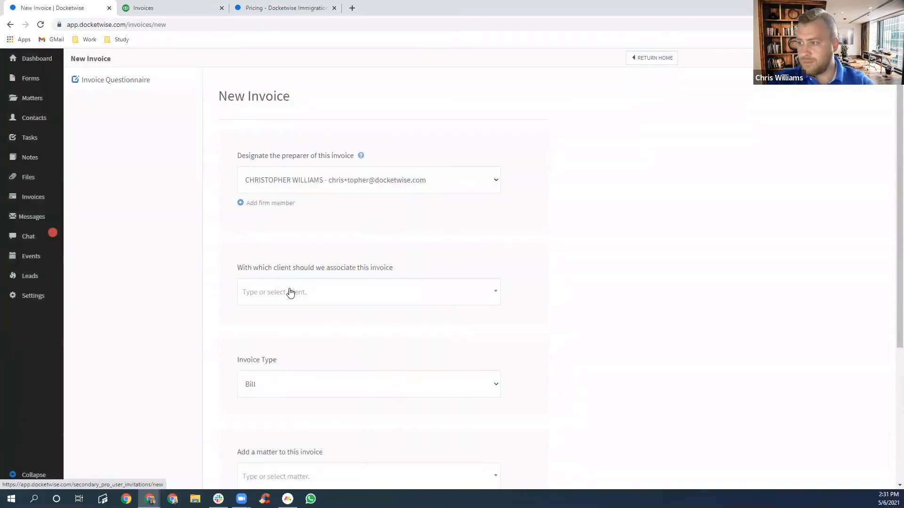
pyautogui.click(291, 285)
pyautogui.write('nuria')
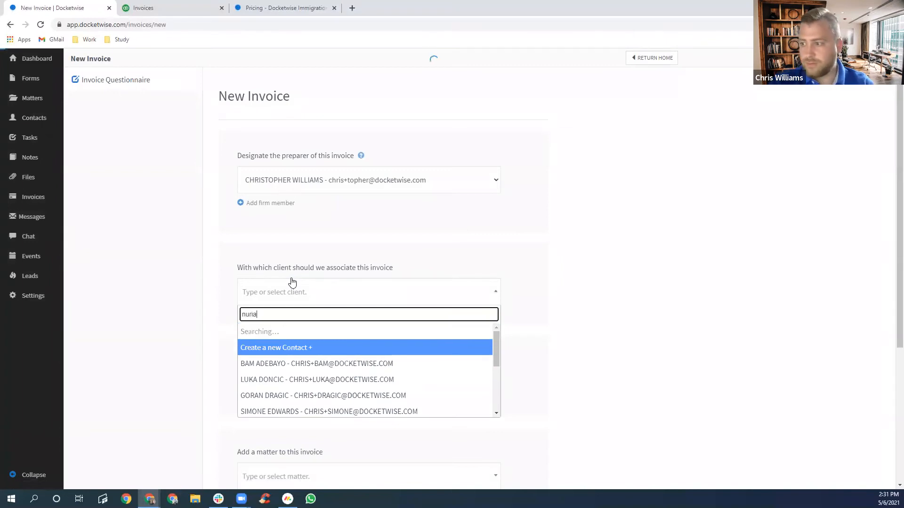
pyautogui.click(304, 329)
pyautogui.scroll(-3, 305, 332)
pyautogui.click(265, 339)
pyautogui.click(268, 390)
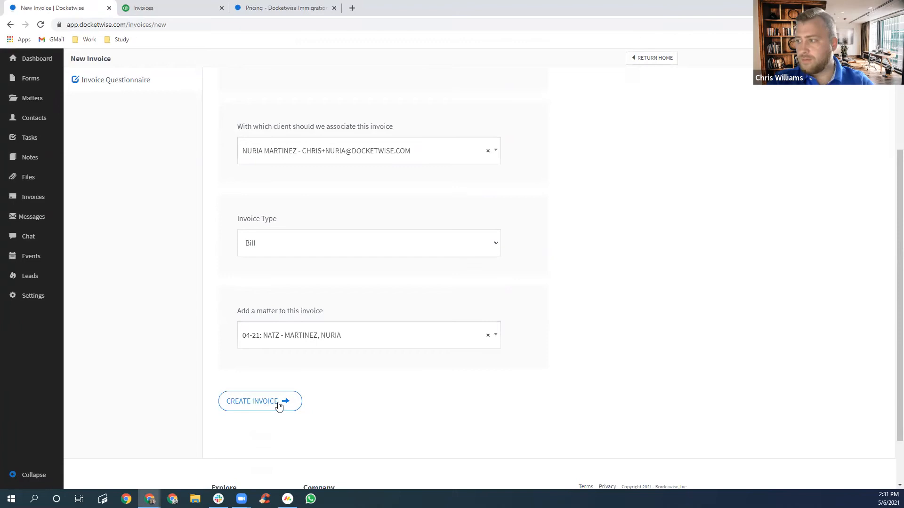
pyautogui.click(278, 405)
pyautogui.click(651, 119)
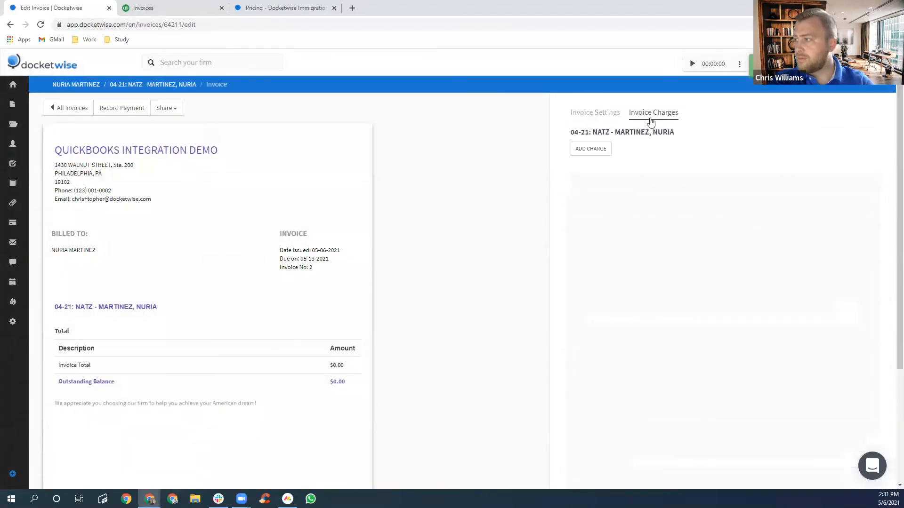
# Step: Add a service charge described as "Attorney's Fees" with an amount of 3500 to the new invoice
pyautogui.click(594, 151)
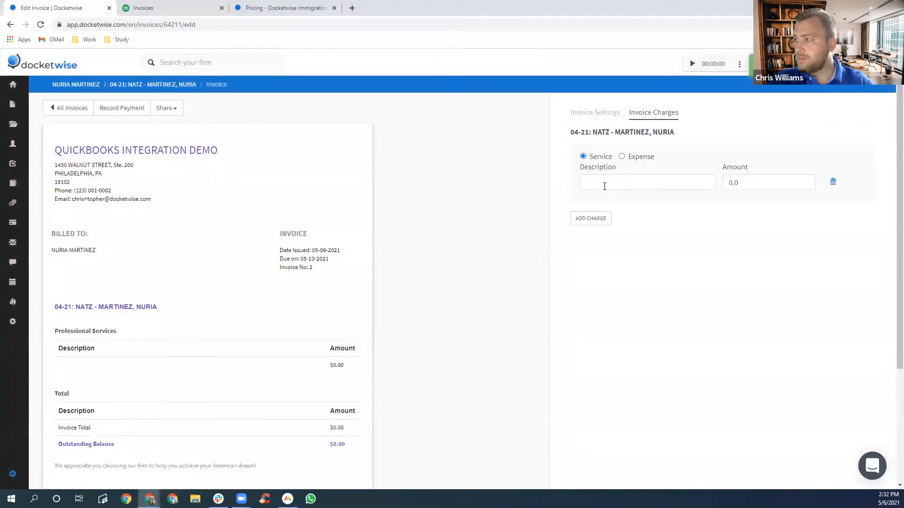
pyautogui.click(605, 186)
pyautogui.write("Attorney's Fees")
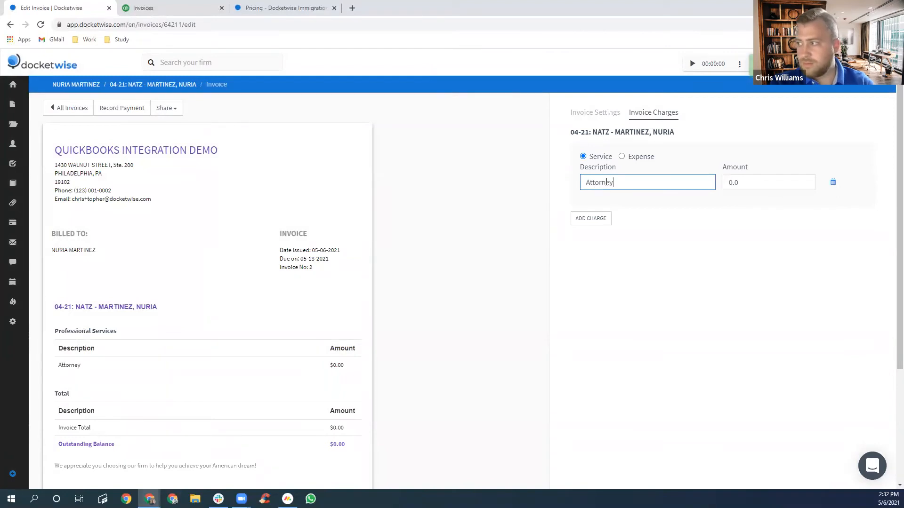
pyautogui.press('Tab')
pyautogui.write('3000')
# Step: Add a second service charge described as "Ordinary Costs" with an amount of 150
pyautogui.click(600, 228)
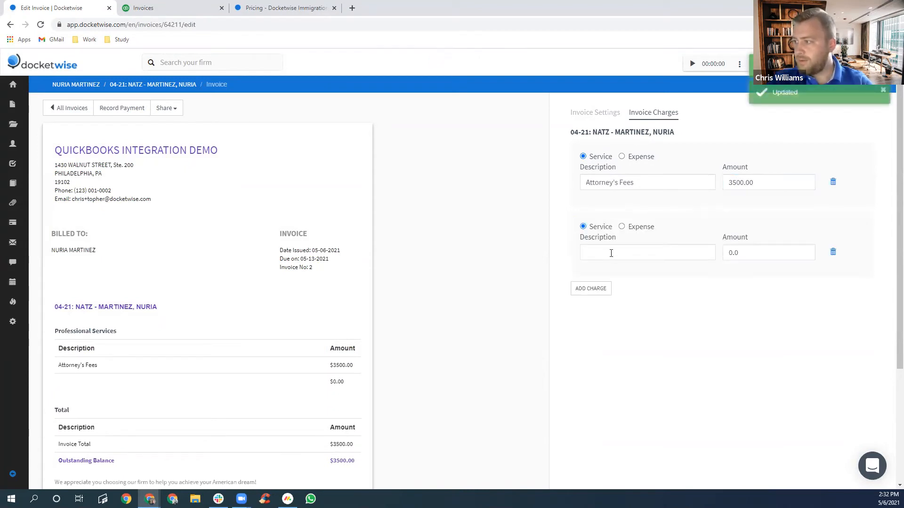
pyautogui.click(611, 251)
pyautogui.write('Ordinary c')
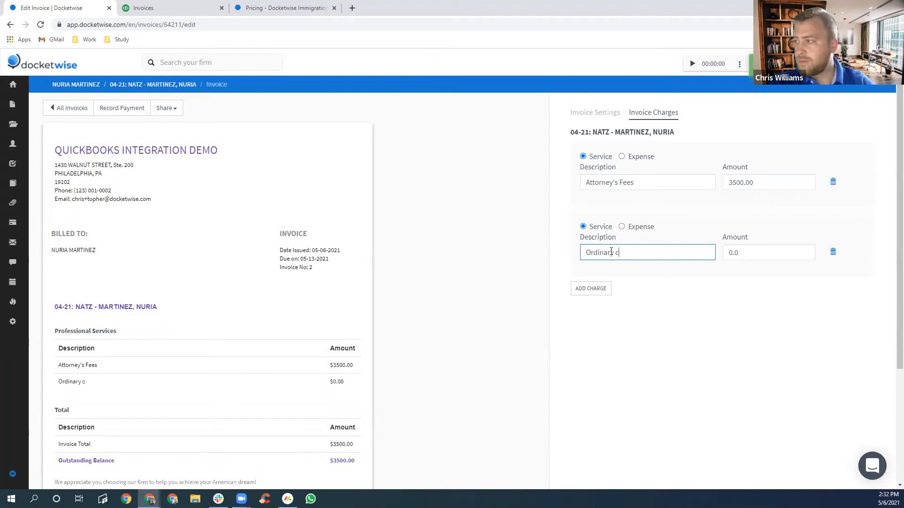
pyautogui.write('ososts')
pyautogui.press('Tab')
pyautogui.write('150')
# Step: In the invoice settings, enable a percentage discount of 10, described as "Early Signing of Retainer", and review the invoice
pyautogui.click(599, 113)
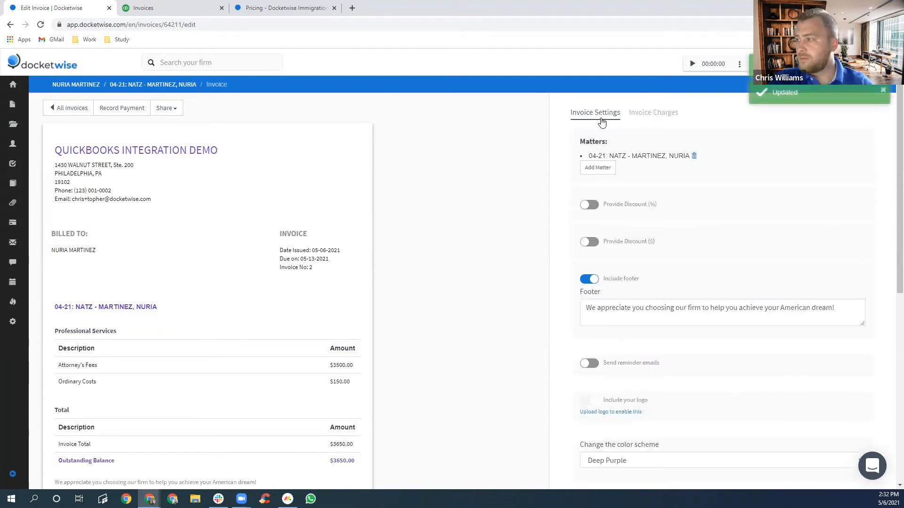
pyautogui.click(589, 204)
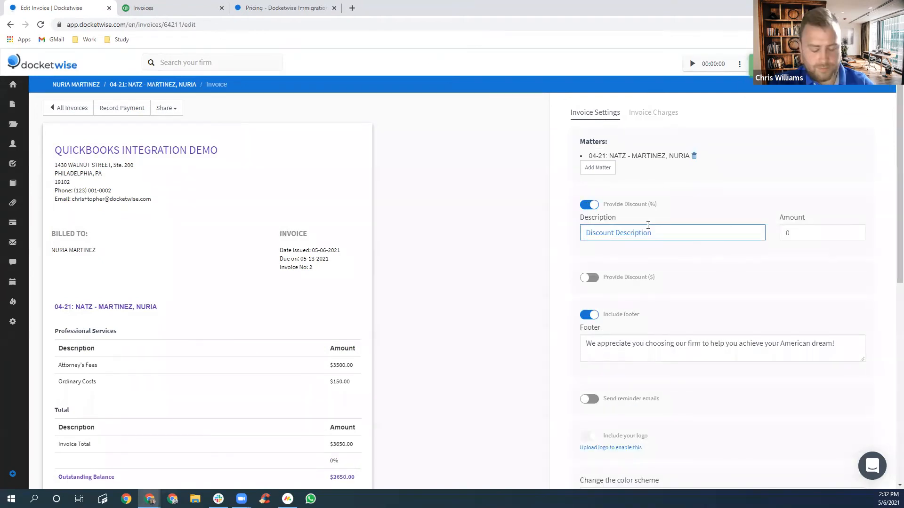
pyautogui.write('Early Si')
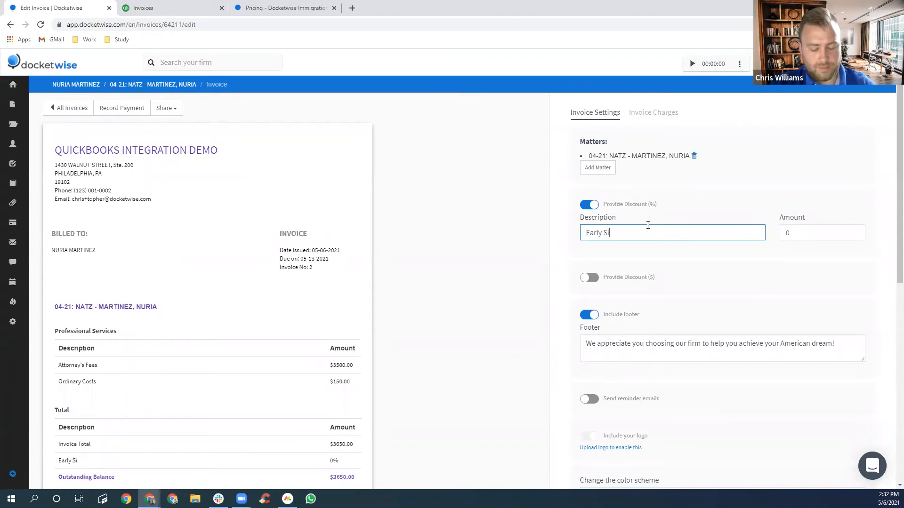
pyautogui.write('gning of Retainer')
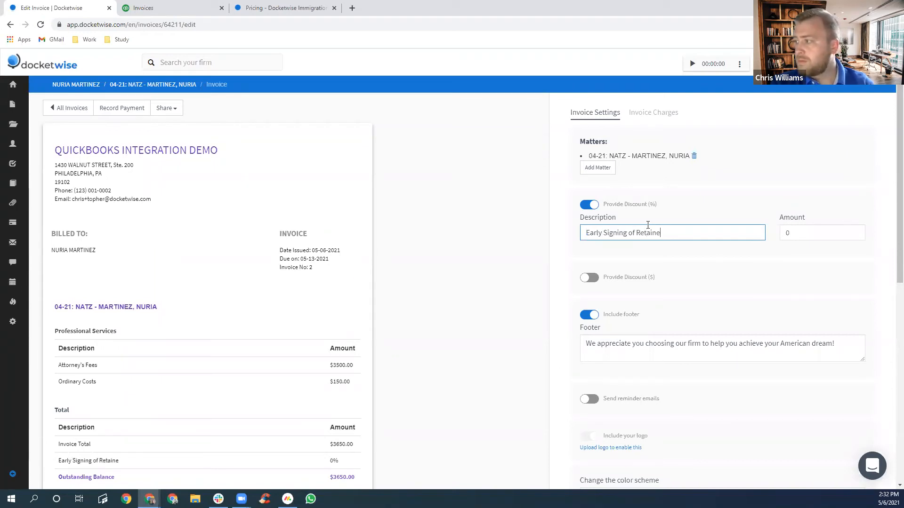
pyautogui.press('Tab')
pyautogui.write('10')
pyautogui.click(486, 303)
pyautogui.scroll(-4, 480, 302)
pyautogui.scroll(1, 478, 300)
pyautogui.scroll(3, 479, 299)
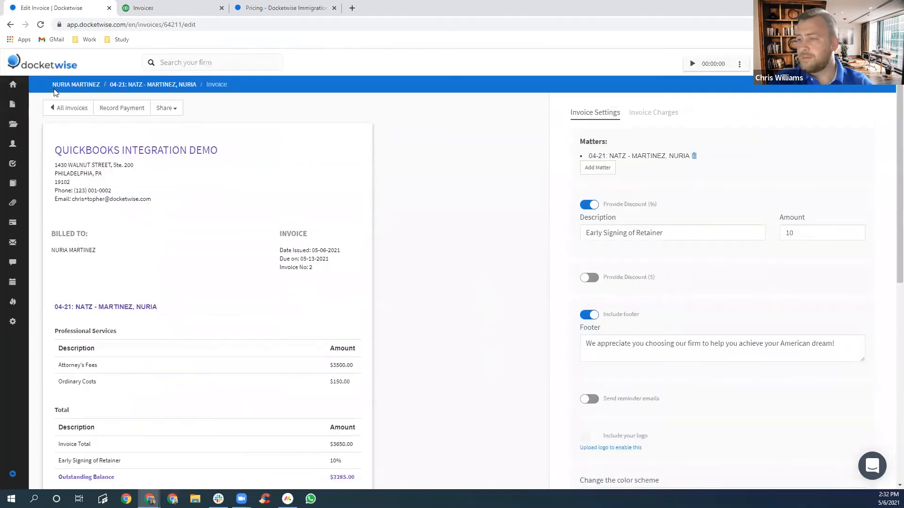
# Step: Record a payment of 3285 on the discounted invoice, described as "Paid in full", and save it
pyautogui.click(123, 111)
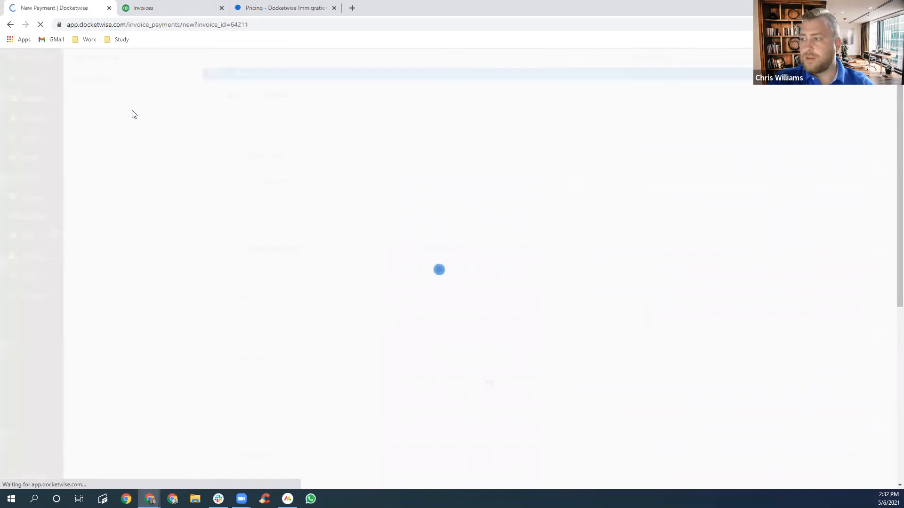
pyautogui.click(320, 268)
pyautogui.click(290, 300)
pyautogui.scroll(-3, 296, 296)
pyautogui.scroll(-3, 286, 336)
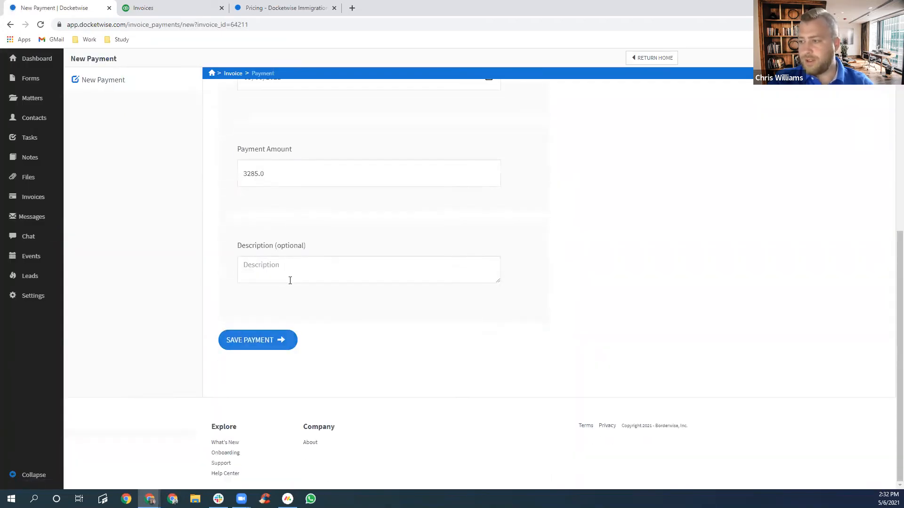
pyautogui.click(287, 267)
pyautogui.write('Paid in full')
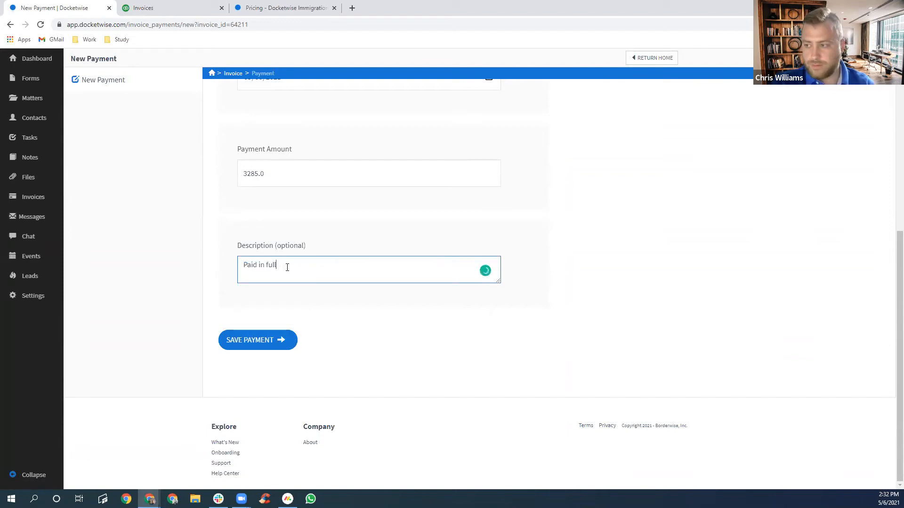
pyautogui.click(272, 335)
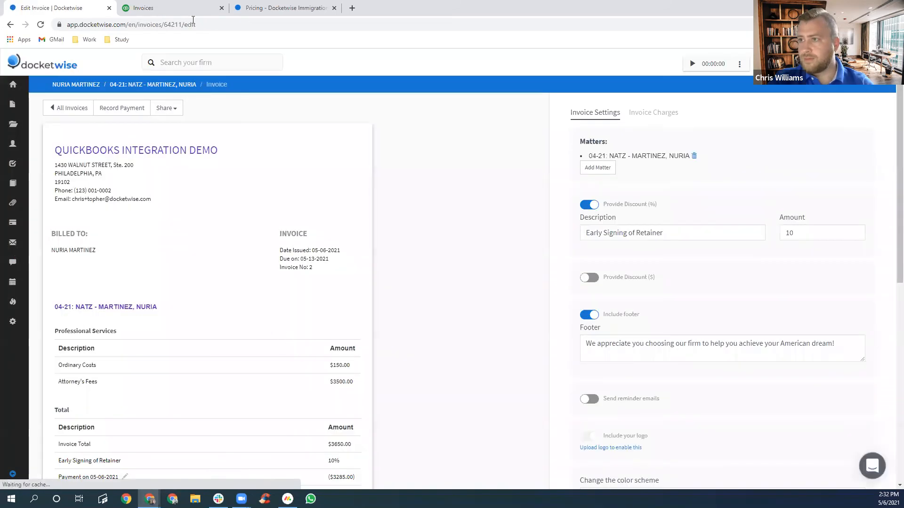
# Step: Switch to QuickBooks, refresh the invoice list, and compare its entries with the totals on the Docketwise invoice
pyautogui.click(170, 8)
pyautogui.click(40, 26)
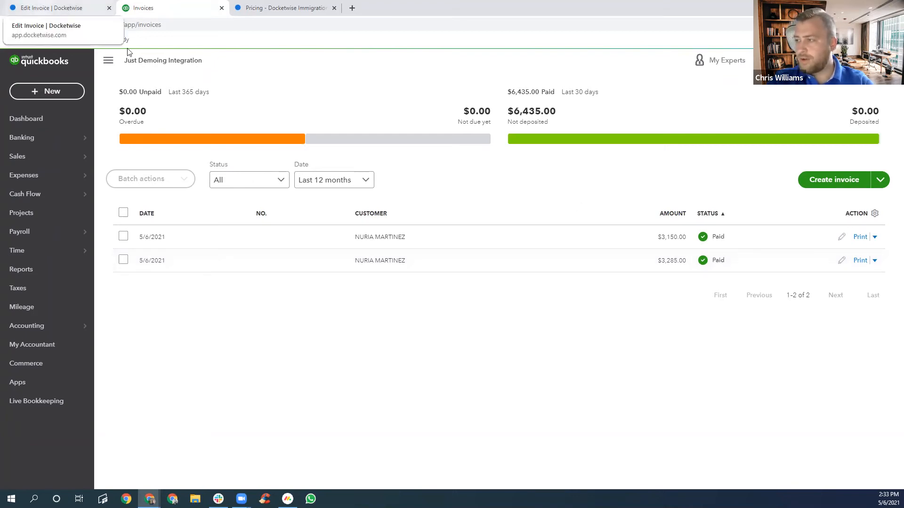
pyautogui.click(52, 8)
pyautogui.scroll(-3, 544, 221)
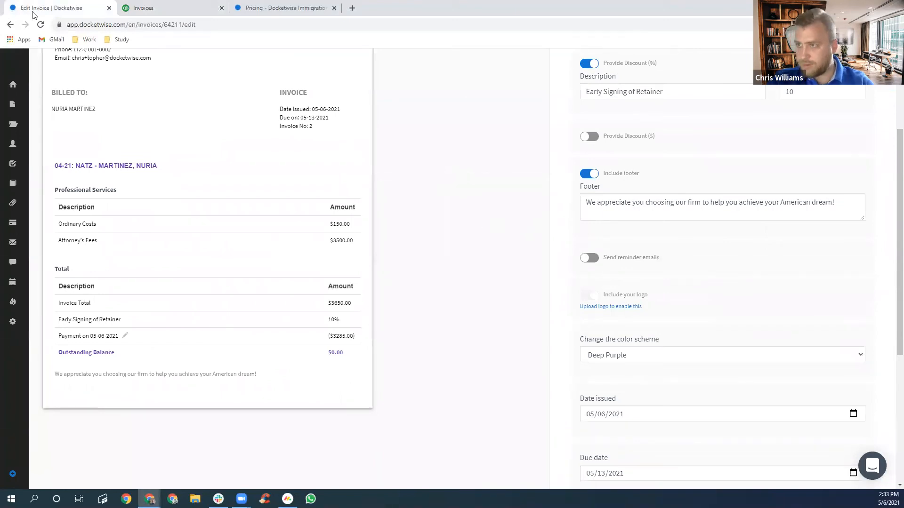
# Step: Return to QuickBooks, open the $3,285.00 invoice to examine its charges, discount line and payment, and close it
pyautogui.click(151, 8)
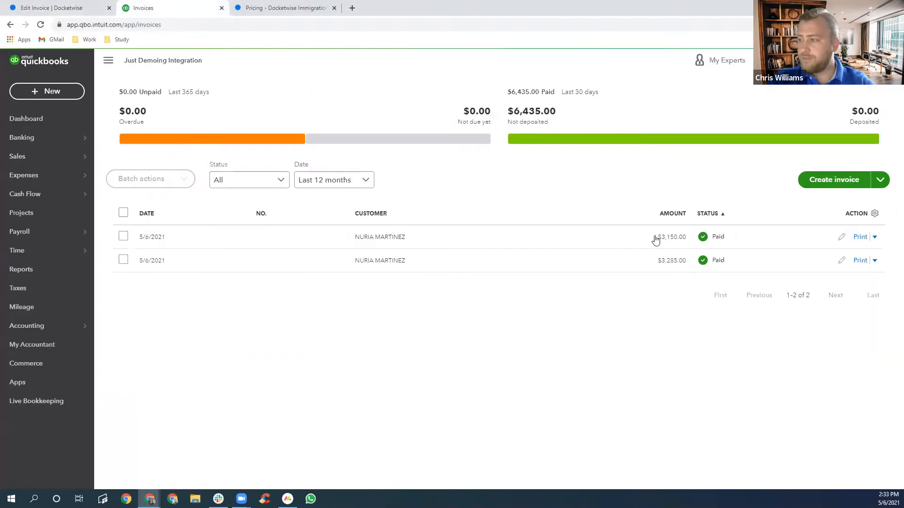
pyautogui.click(841, 260)
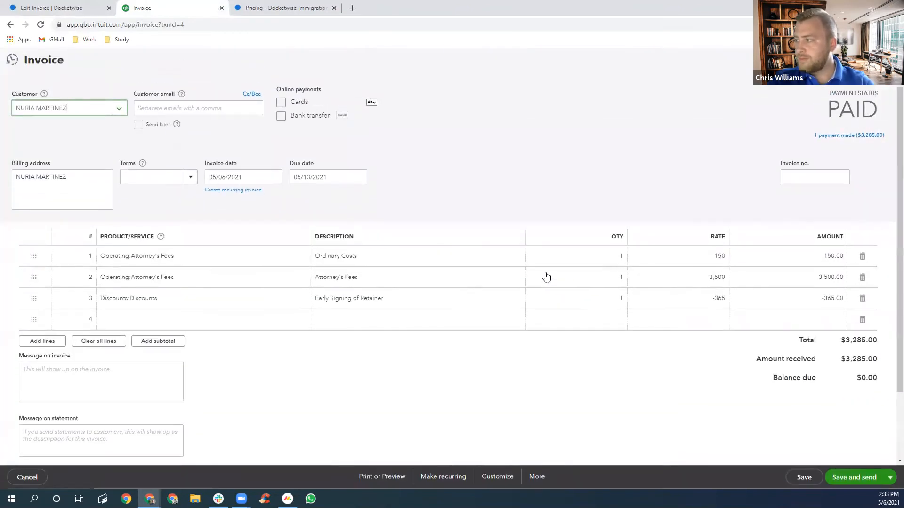
pyautogui.scroll(-1, 770, 268)
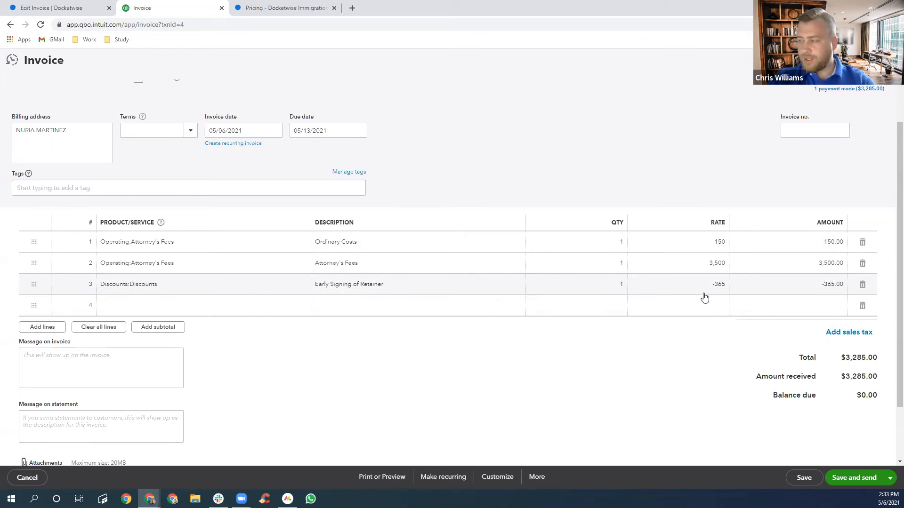
pyautogui.scroll(1, 705, 284)
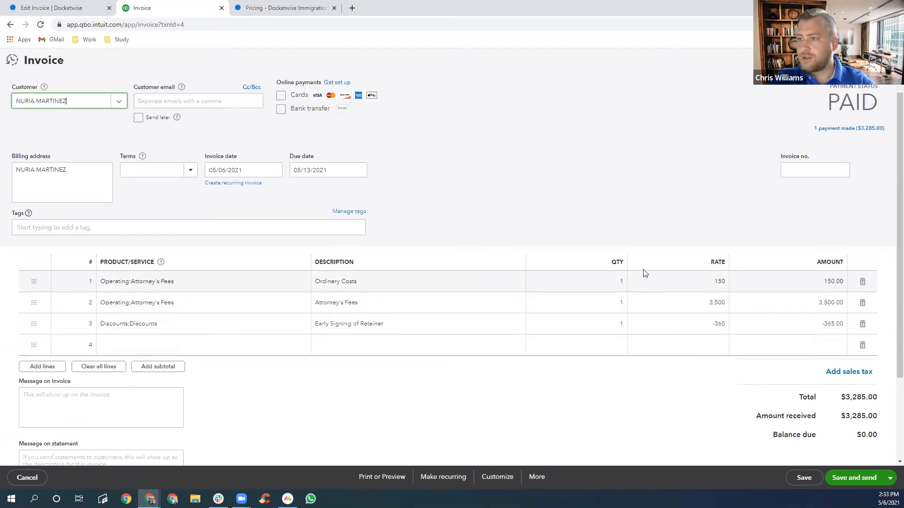
pyautogui.click(886, 60)
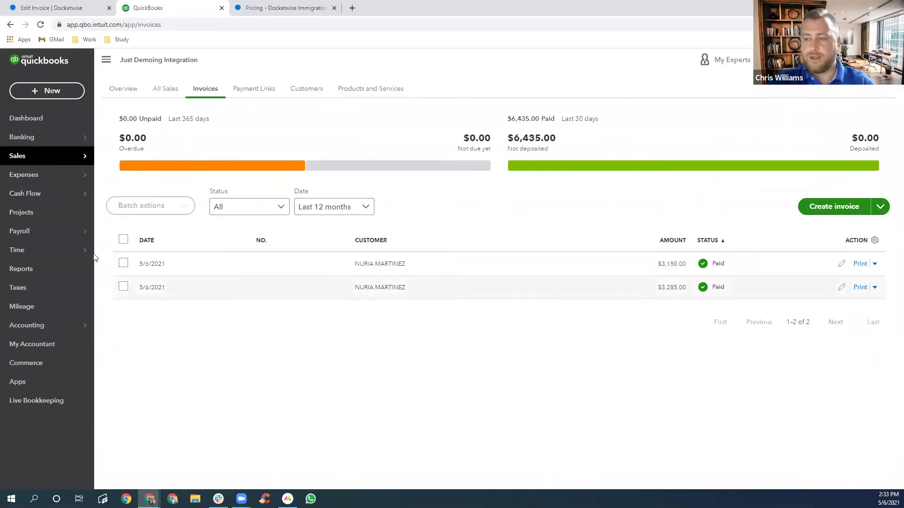
# Step: Open the Journal report and examine the entries for the discounted invoice and its payment
pyautogui.moveTo(28, 234)
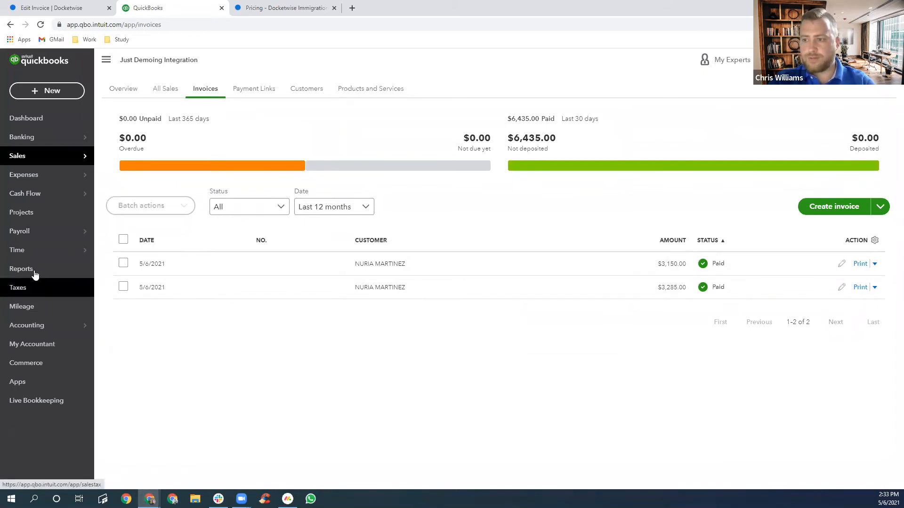
pyautogui.click(40, 271)
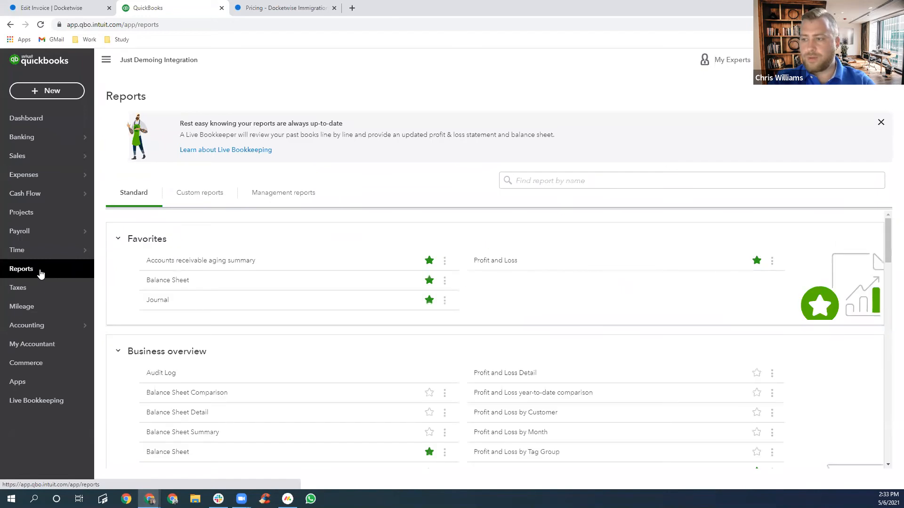
pyautogui.click(149, 300)
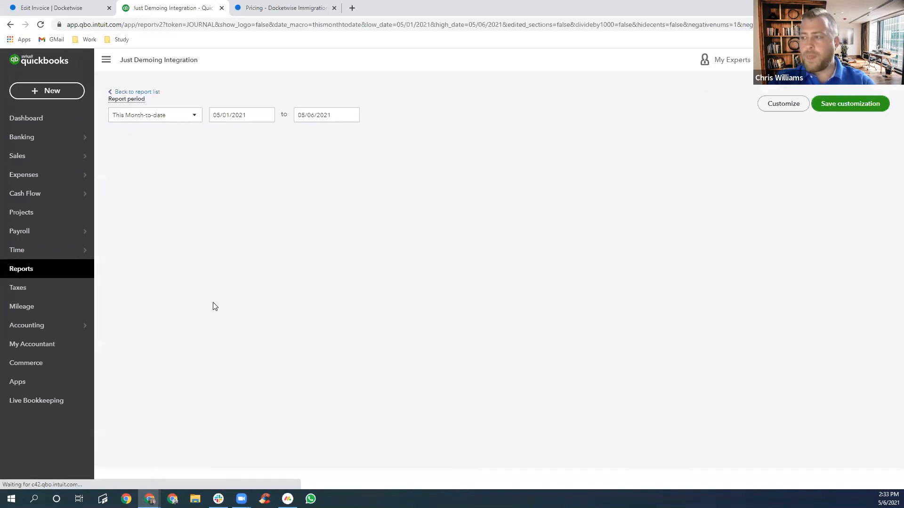
pyautogui.scroll(-2, 229, 305)
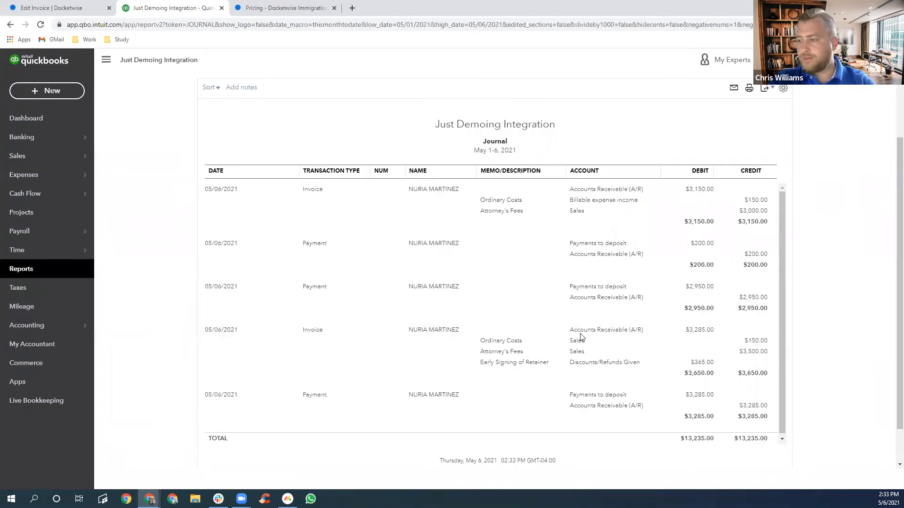
pyautogui.scroll(-1, 424, 339)
pyautogui.scroll(-1, 268, 339)
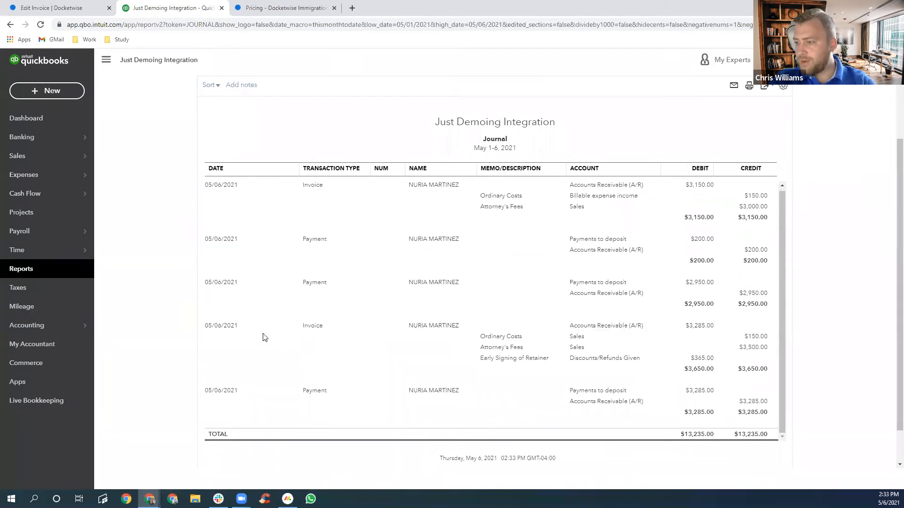
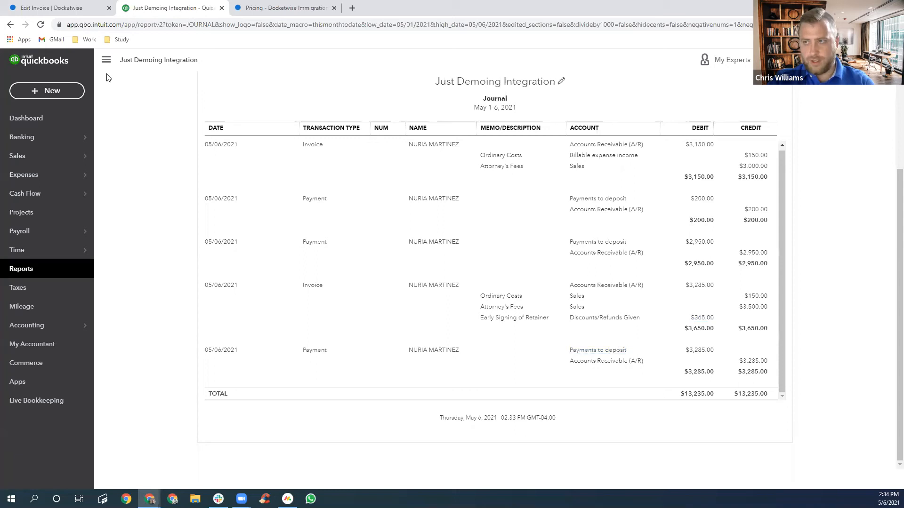
# Step: Switch back to Docketwise, open the client's contact record from the invoice, and start a new invoice for the client
pyautogui.click(67, 9)
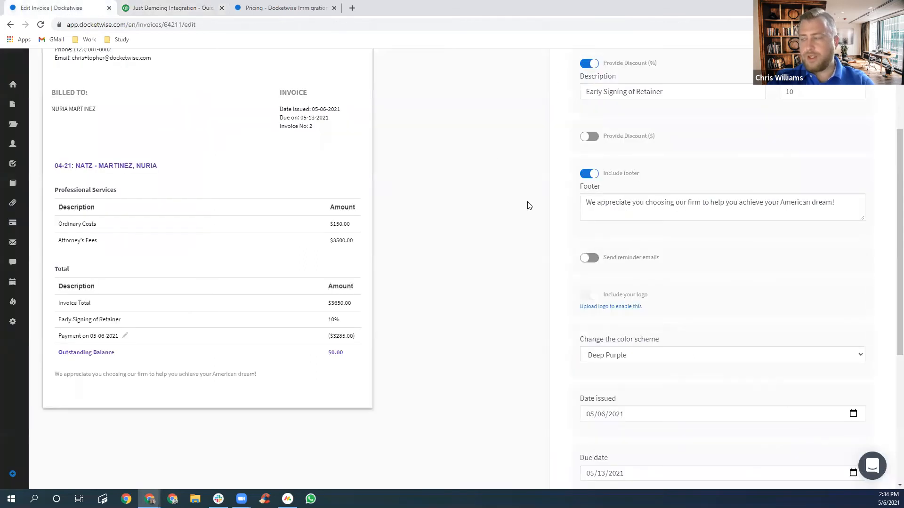
pyautogui.scroll(3, 504, 208)
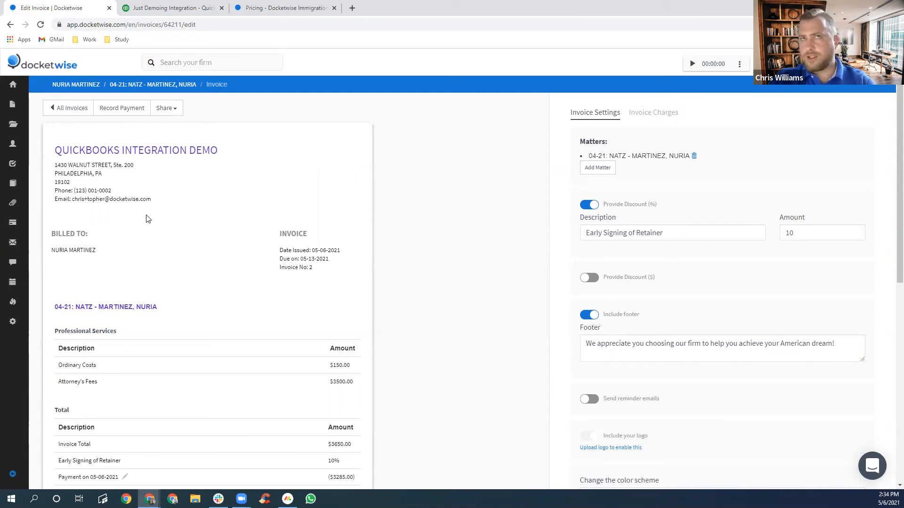
pyautogui.click(66, 87)
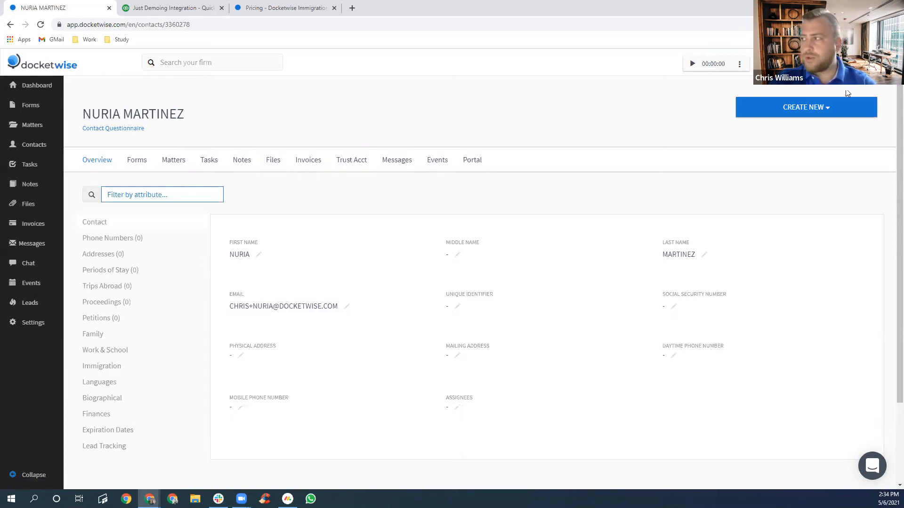
pyautogui.click(805, 113)
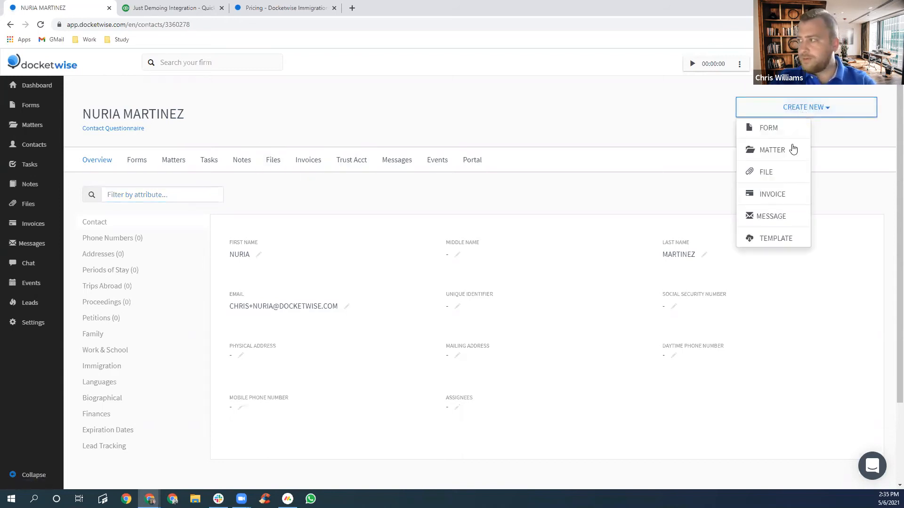
pyautogui.click(770, 198)
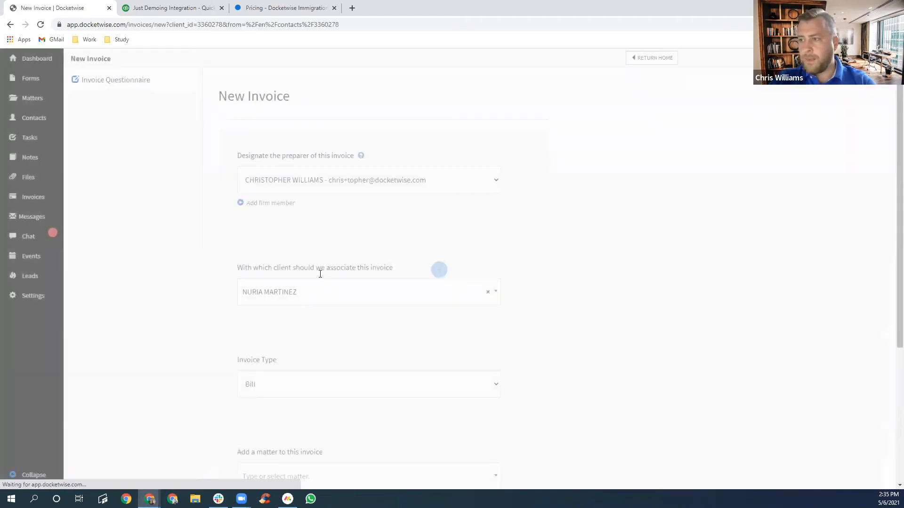
# Step: Make the new invoice a Trust Request with an amount of 725
pyautogui.scroll(-2, 315, 315)
pyautogui.click(299, 298)
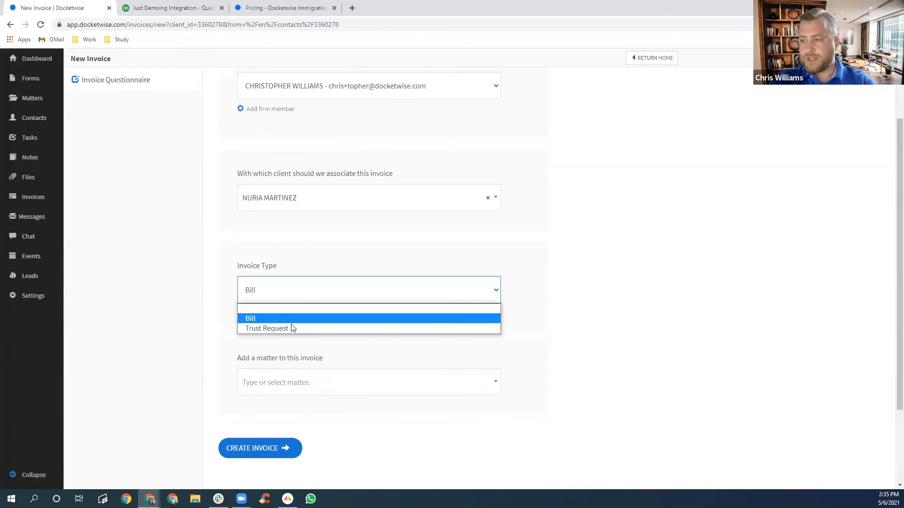
pyautogui.click(292, 328)
pyautogui.click(316, 290)
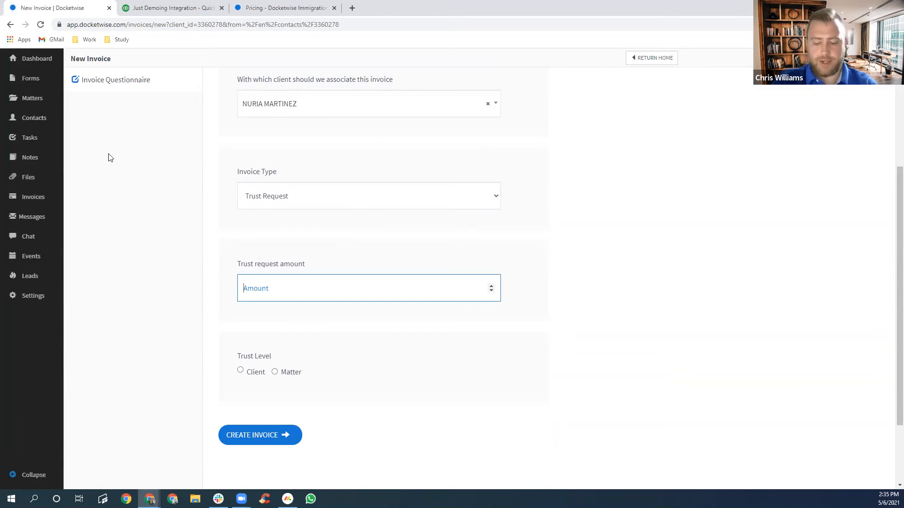
pyautogui.write('725')
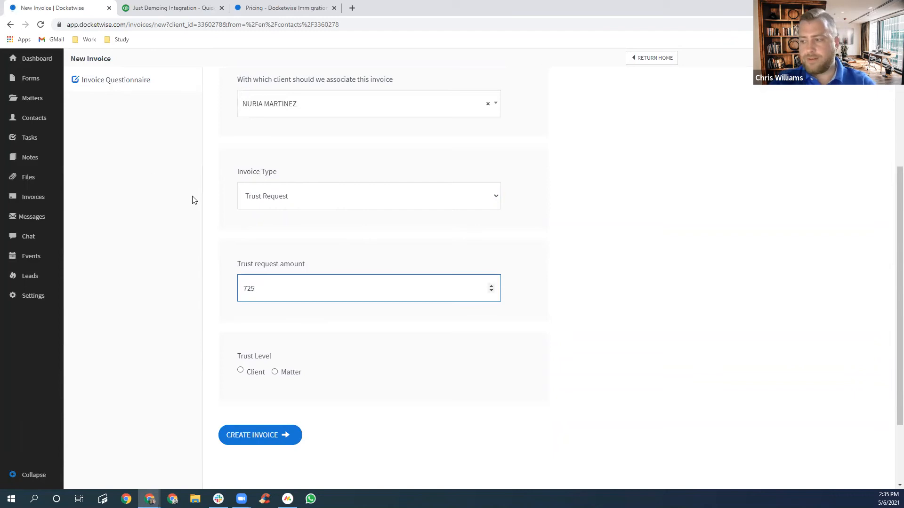
pyautogui.scroll(-2, 337, 355)
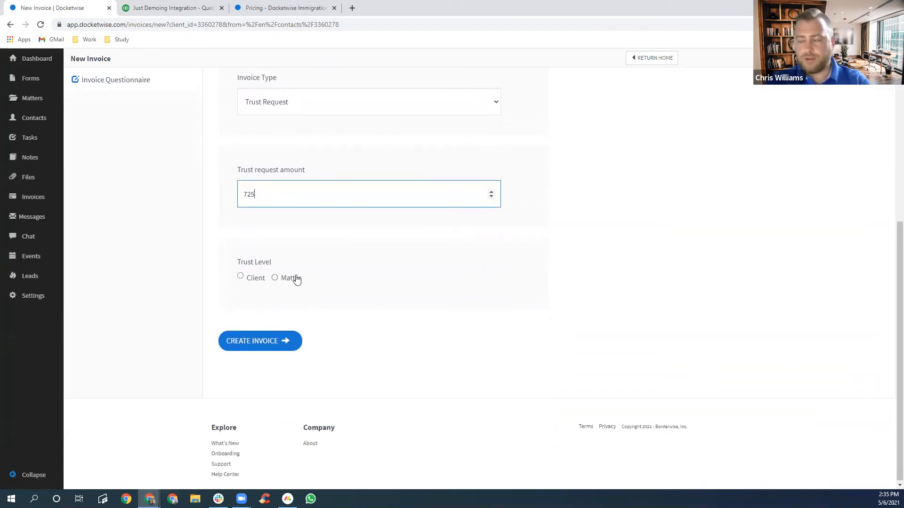
# Step: Set the trust level to Matter, choose the client's NATZ matter, and create the invoice
pyautogui.click(315, 278)
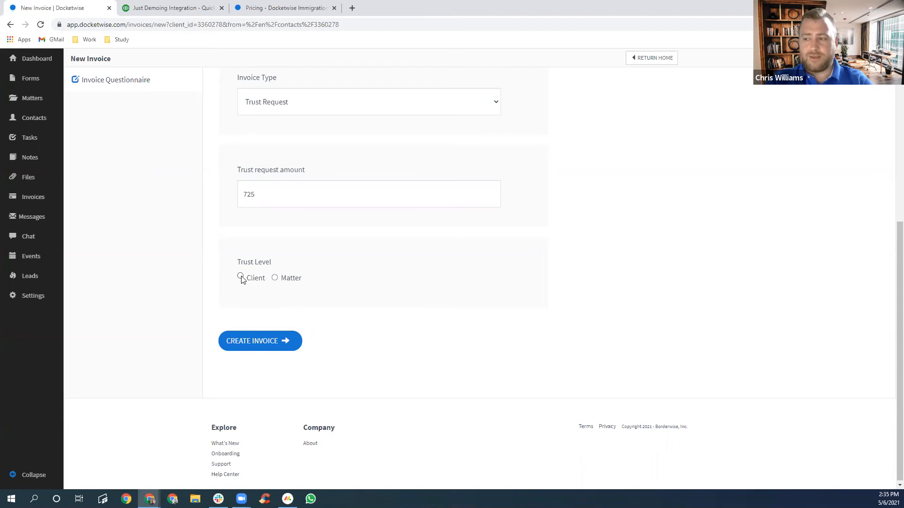
pyautogui.click(275, 279)
pyautogui.click(333, 368)
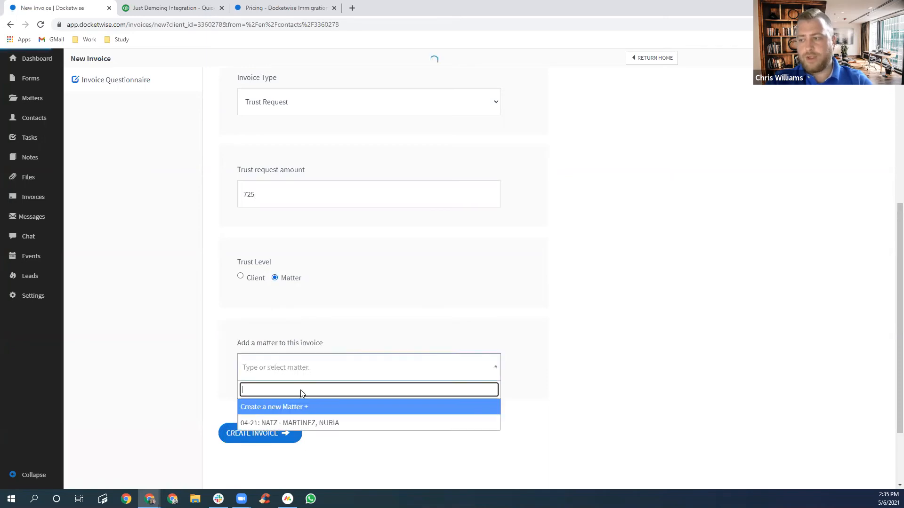
pyautogui.click(279, 422)
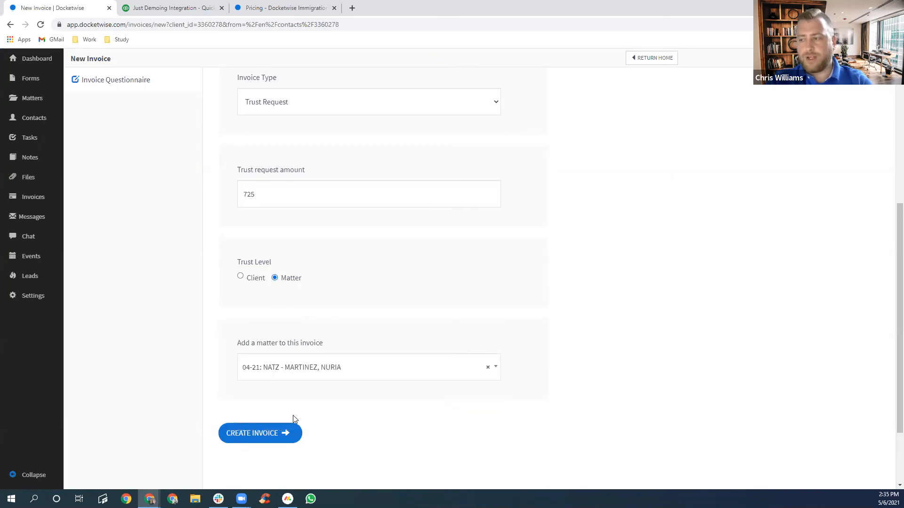
pyautogui.click(261, 432)
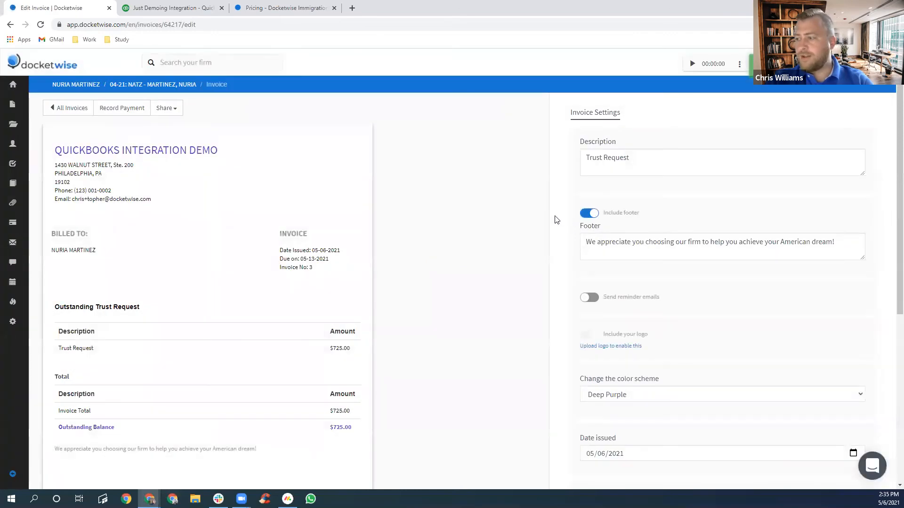
# Step: Review the trust request invoice and start recording a payment with IOLTA Trust as the destination account
pyautogui.scroll(-6, 518, 223)
pyautogui.scroll(6, 511, 227)
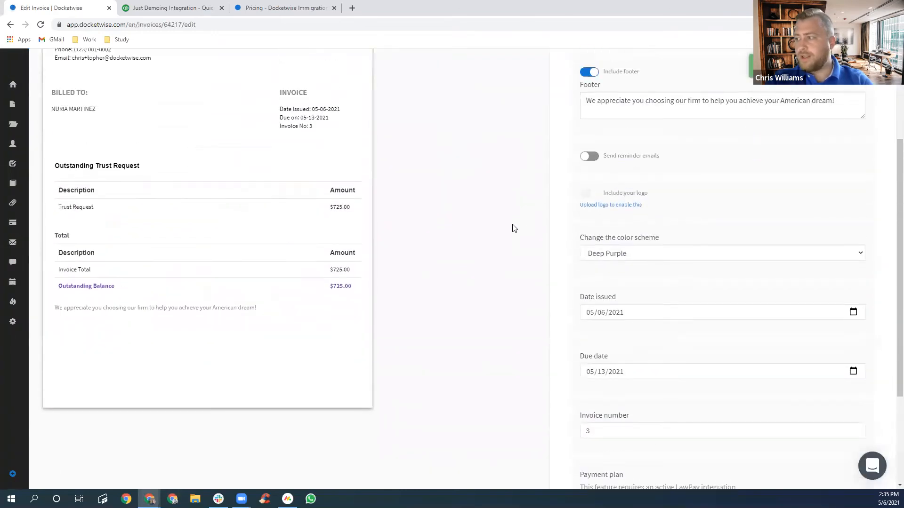
pyautogui.scroll(-1, 489, 231)
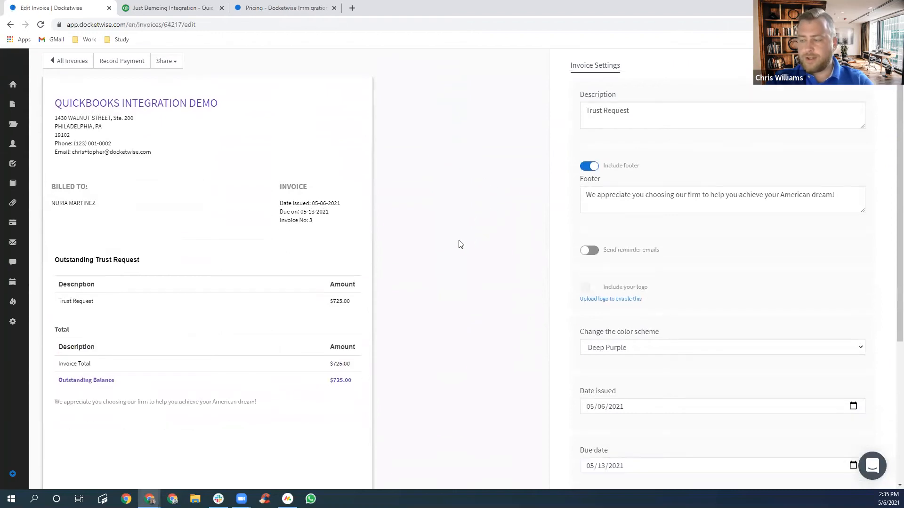
pyautogui.scroll(-2, 453, 265)
pyautogui.scroll(3, 424, 245)
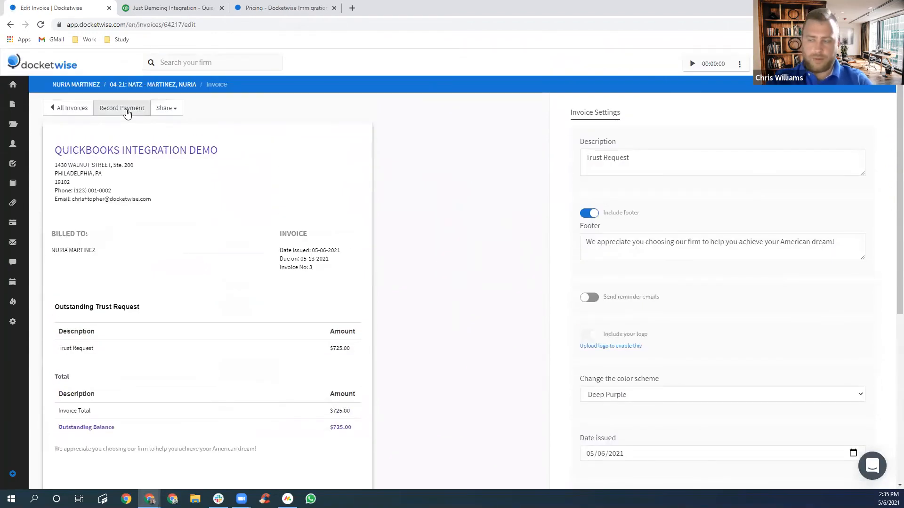
pyautogui.click(127, 111)
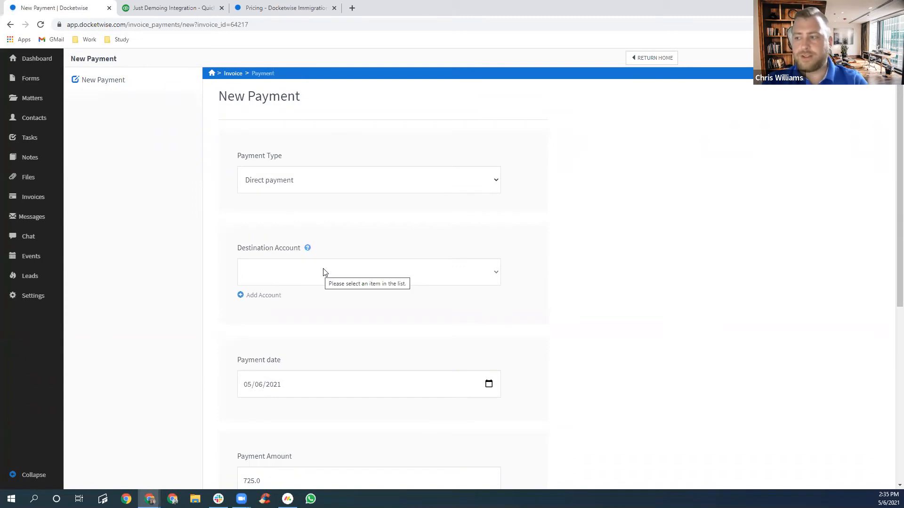
pyautogui.click(314, 279)
pyautogui.click(304, 300)
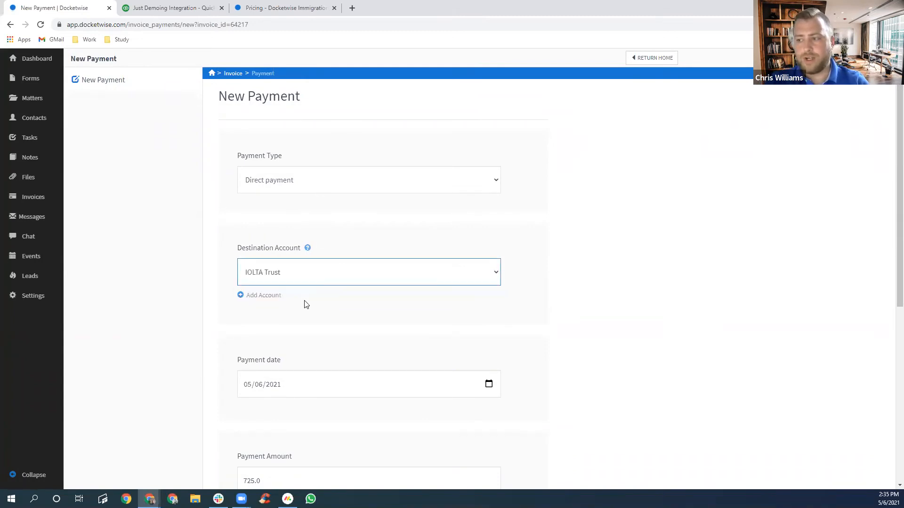
# Step: Describe the payment as "Paid in full: Filing/Bio Fees N-400", copy the fee wording, and save the payment
pyautogui.scroll(-1, 311, 311)
pyautogui.scroll(-4, 320, 325)
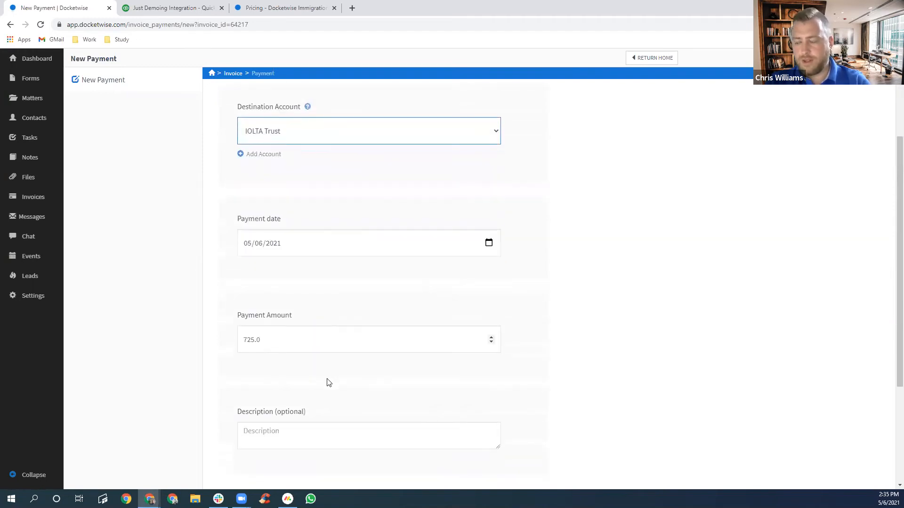
pyautogui.click(255, 345)
pyautogui.write('P')
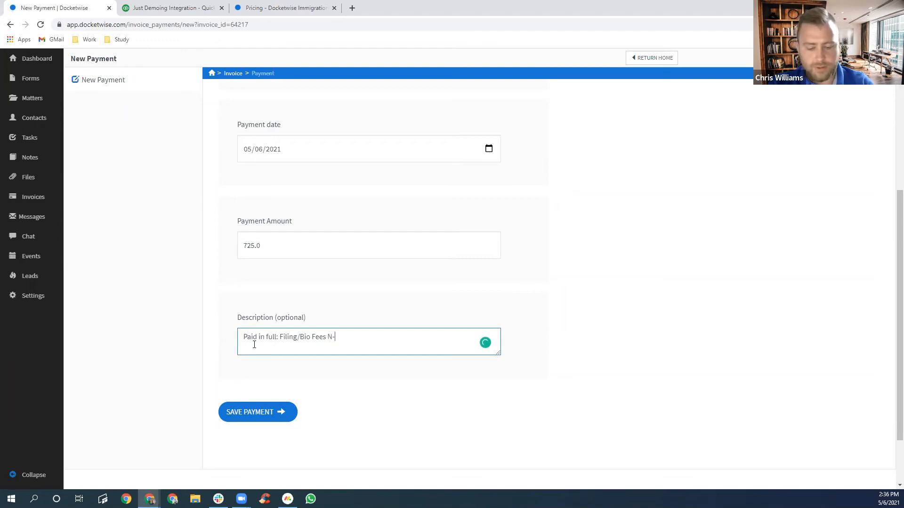
pyautogui.moveTo(298, 336); pyautogui.dragTo(281, 337)
pyautogui.hotkey('ctrl', 'c')
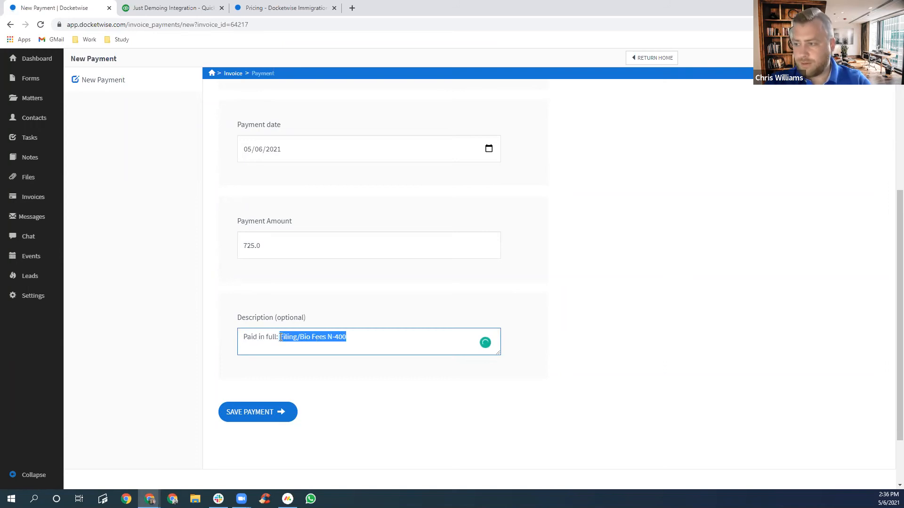
pyautogui.click(263, 415)
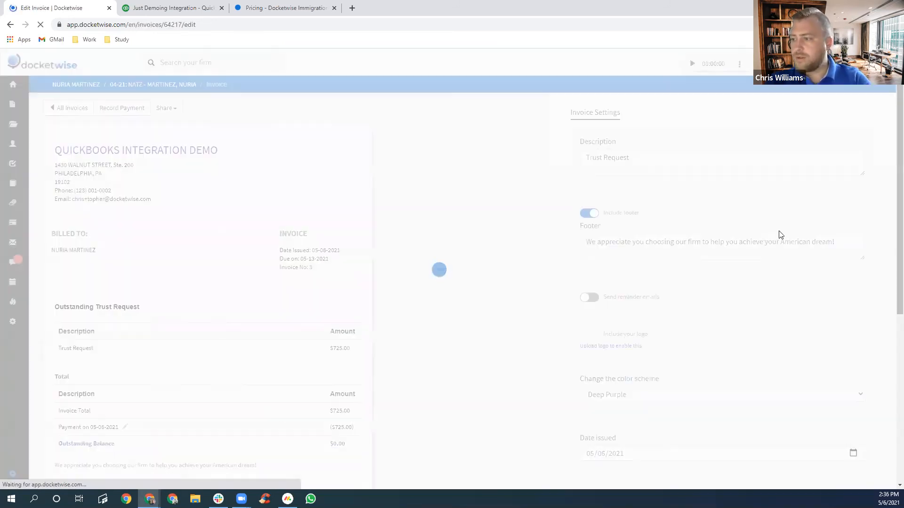
# Step: Extend the invoice description with the copied fee wording to read "Trust Request: Filing/Bio Fees N-400"
pyautogui.click(654, 158)
pyautogui.write(':')
pyautogui.hotkey('ctrl', 'v')
pyautogui.click(514, 182)
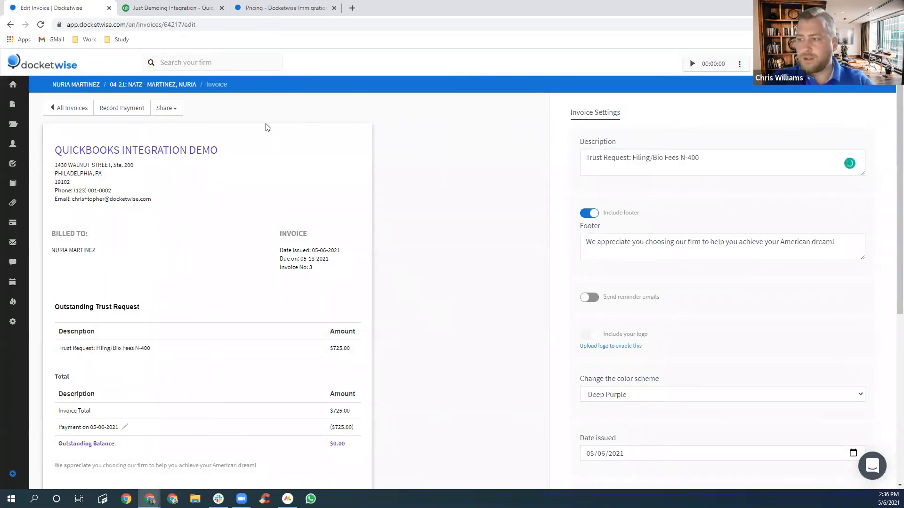
# Step: Switch to QuickBooks, refresh the Journal report, and look for the trust payment's entry
pyautogui.click(178, 10)
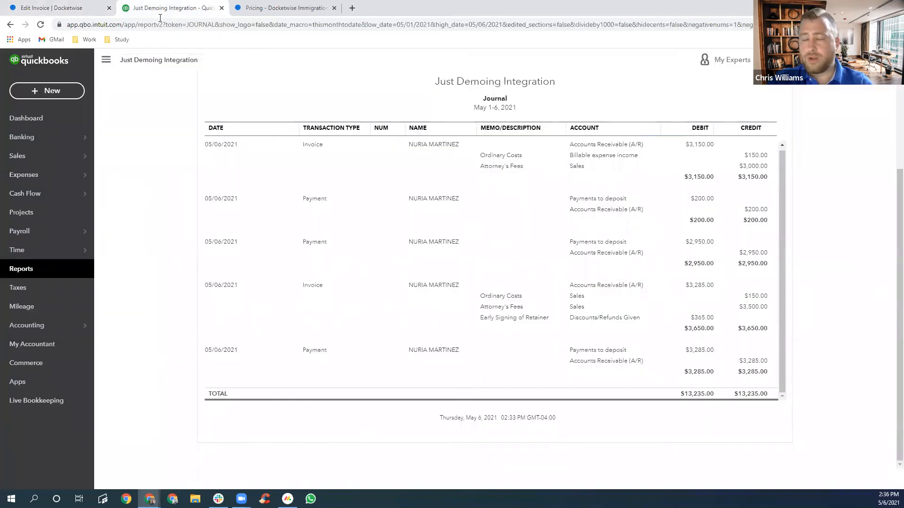
pyautogui.moveTo(56, 175)
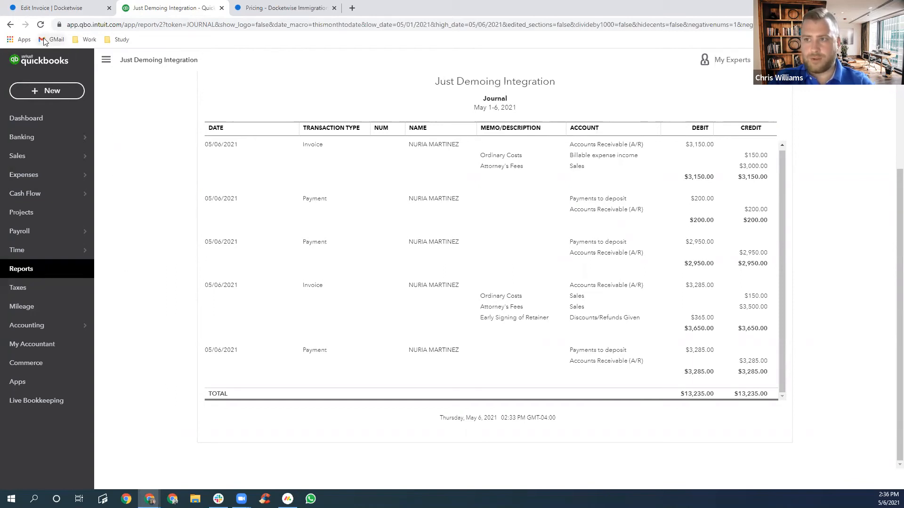
pyautogui.click(42, 25)
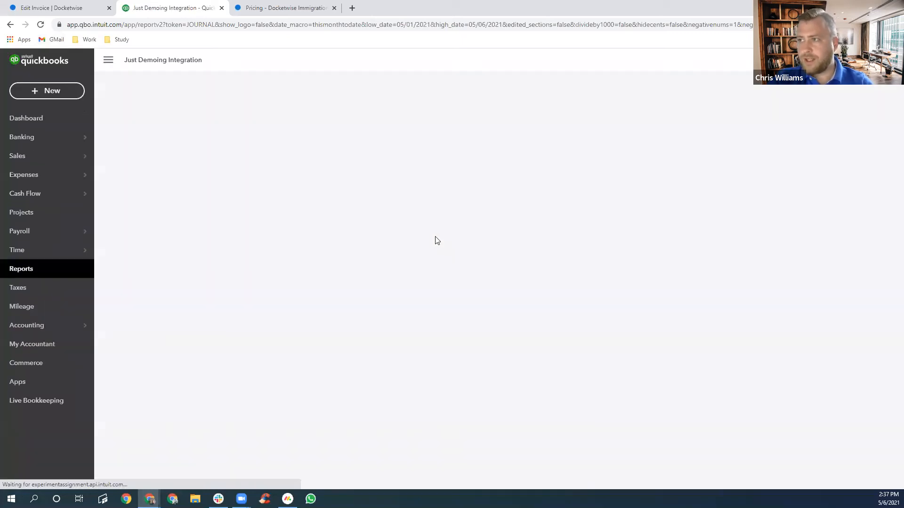
pyautogui.scroll(-3, 365, 317)
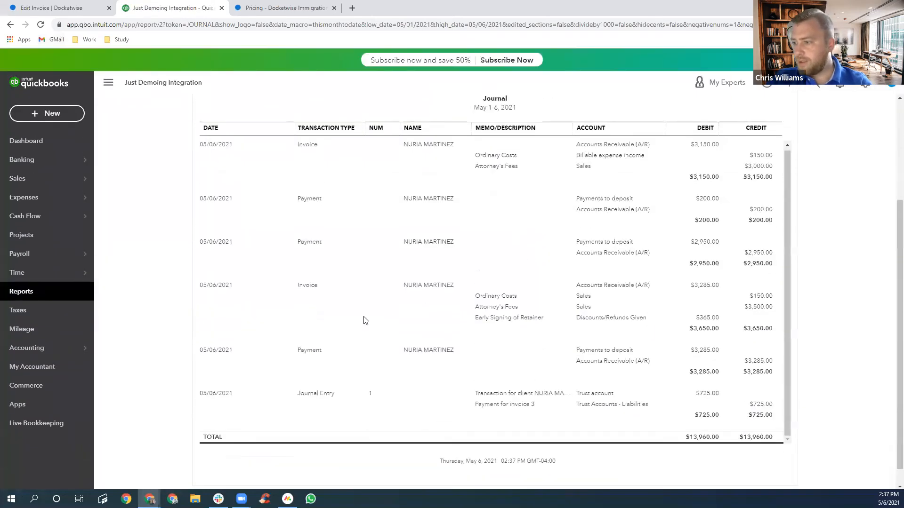
pyautogui.scroll(-2, 530, 252)
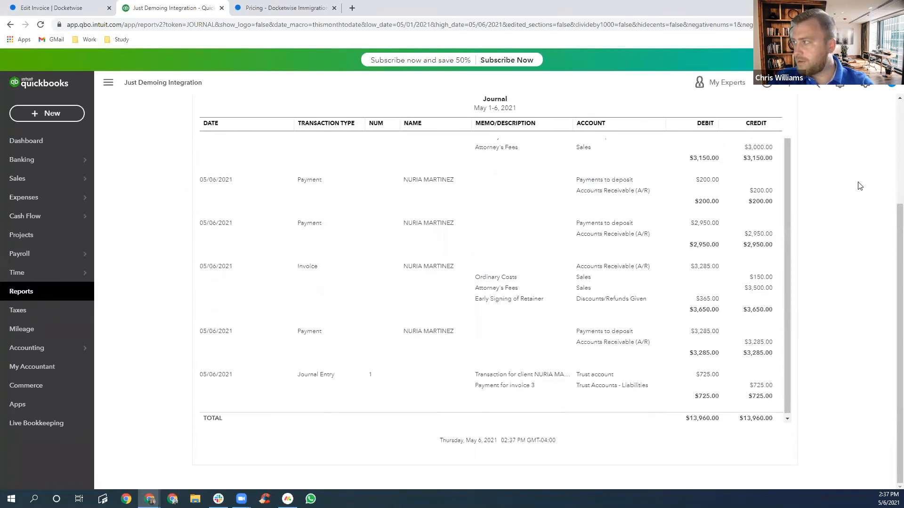
pyautogui.scroll(-1, 890, 246)
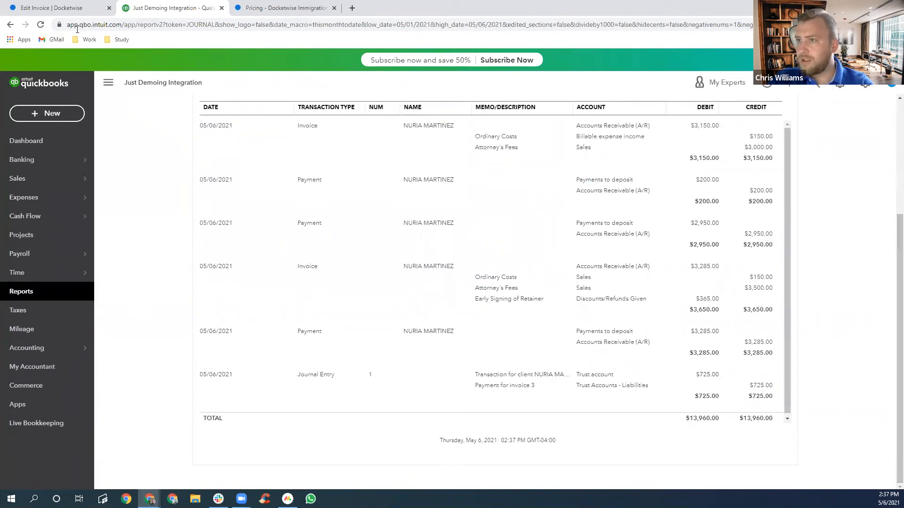
# Step: Reload the Journal report and examine the trust journal entry's transaction type, description and accounts
pyautogui.click(40, 26)
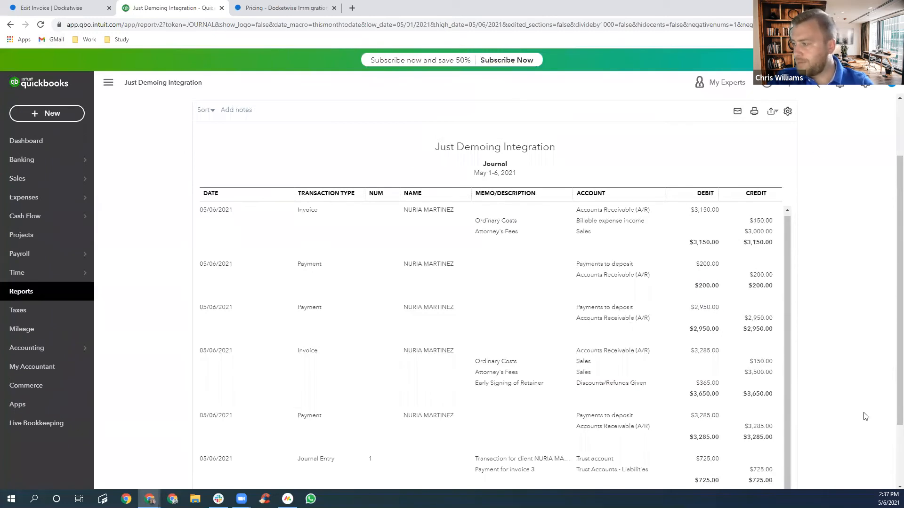
pyautogui.scroll(-3, 459, 337)
pyautogui.scroll(5, 787, 349)
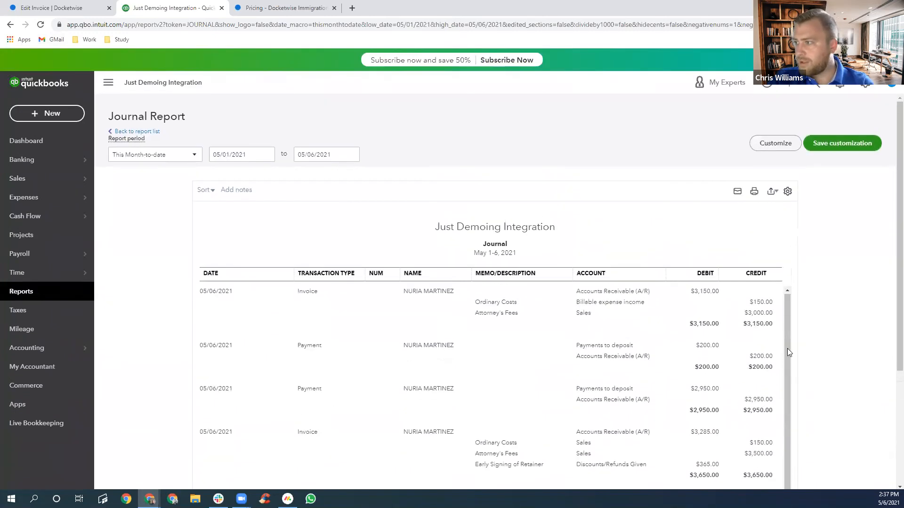
pyautogui.scroll(-3, 890, 370)
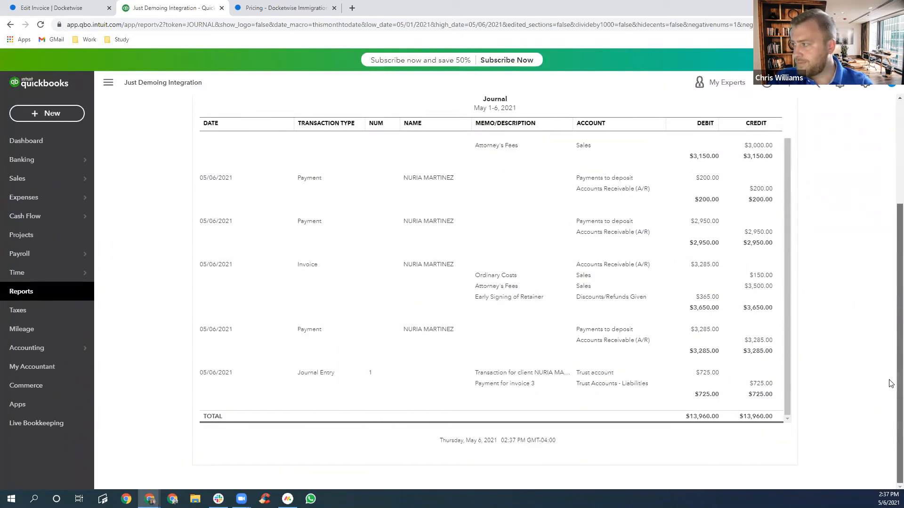
pyautogui.scroll(1, 785, 311)
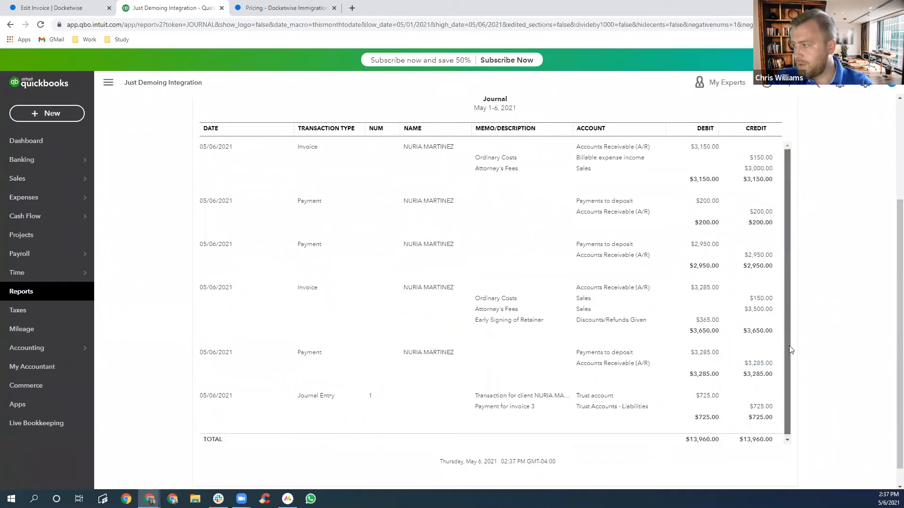
pyautogui.scroll(-1, 790, 349)
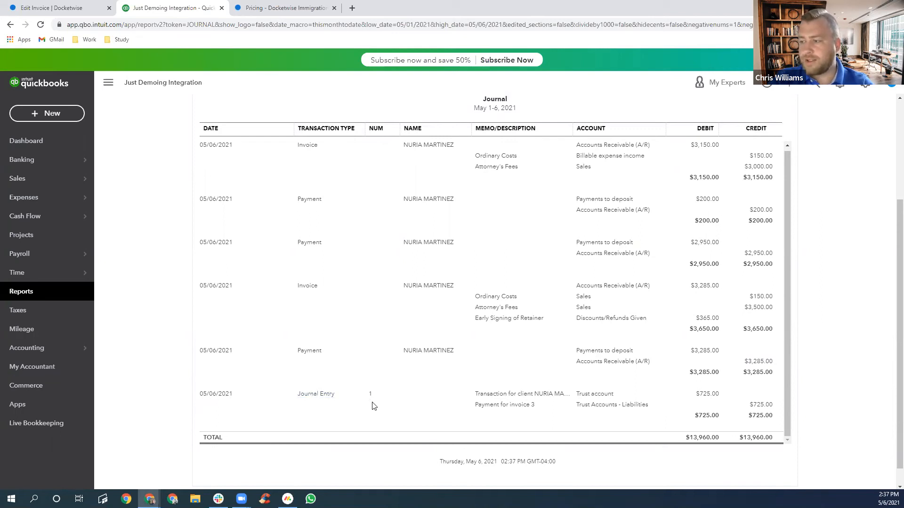
# Step: Check the invoice number in Docketwise, then return to QuickBooks and compare it with the journal entry's description
pyautogui.click(64, 9)
pyautogui.scroll(-6, 648, 317)
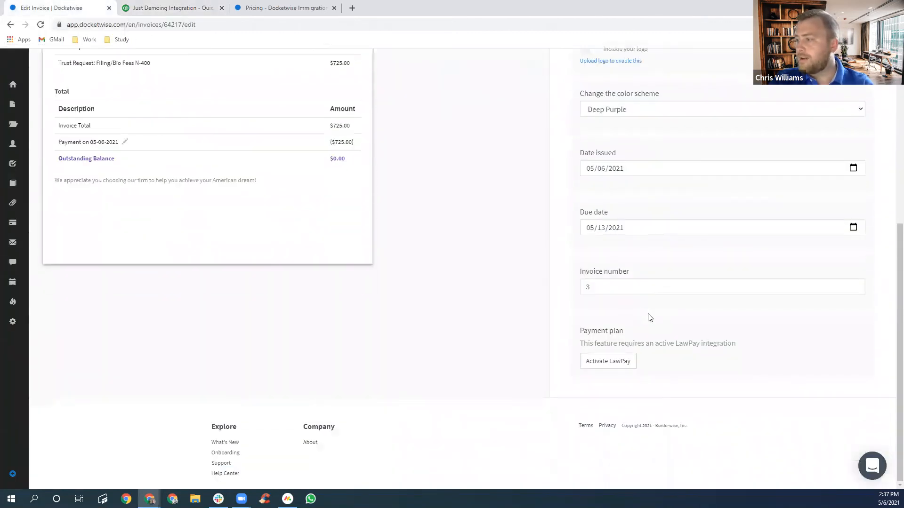
pyautogui.scroll(6, 595, 308)
pyautogui.click(159, 9)
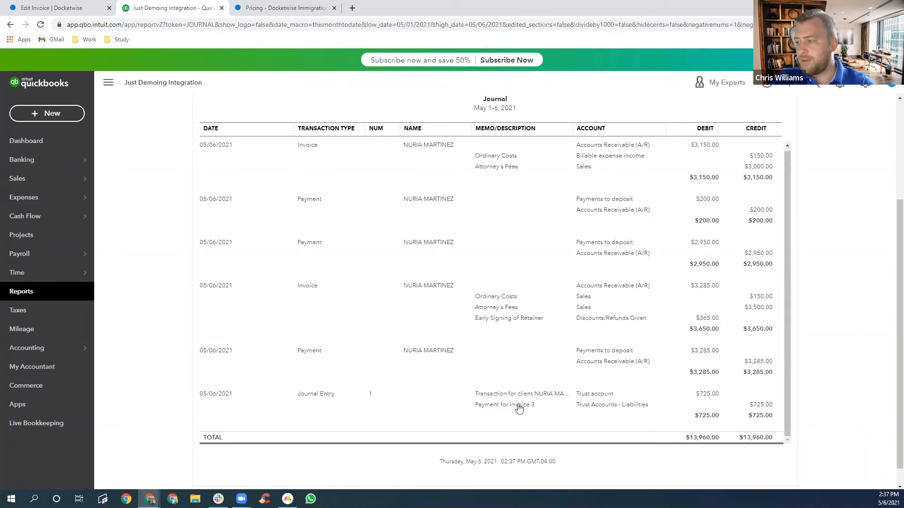
# Step: Review the trust invoice's payment in Docketwise and compare it with the journal entry's debit and credit totals in QuickBooks
pyautogui.click(76, 8)
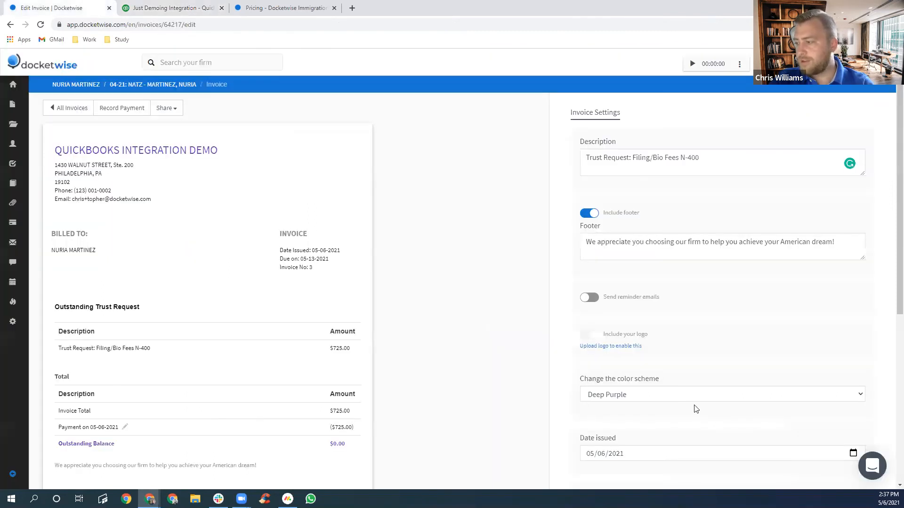
pyautogui.scroll(-6, 659, 391)
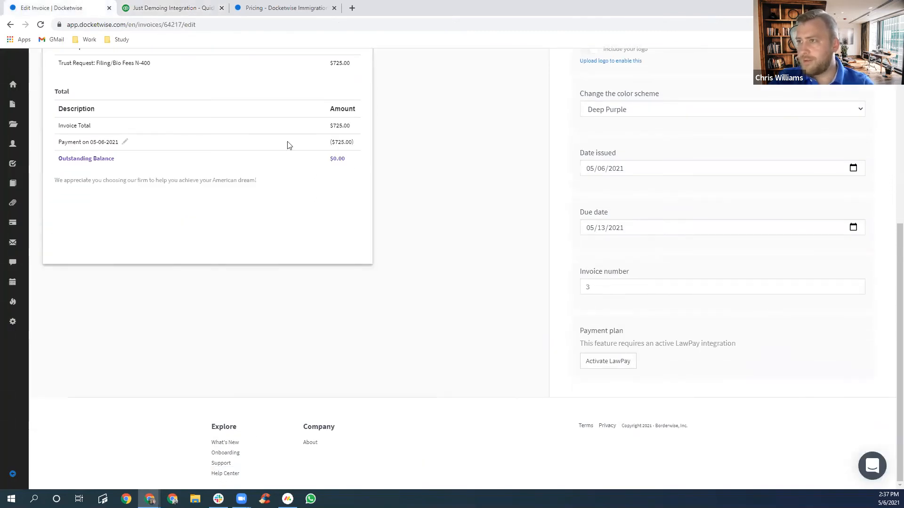
pyautogui.scroll(6, 289, 144)
pyautogui.click(144, 7)
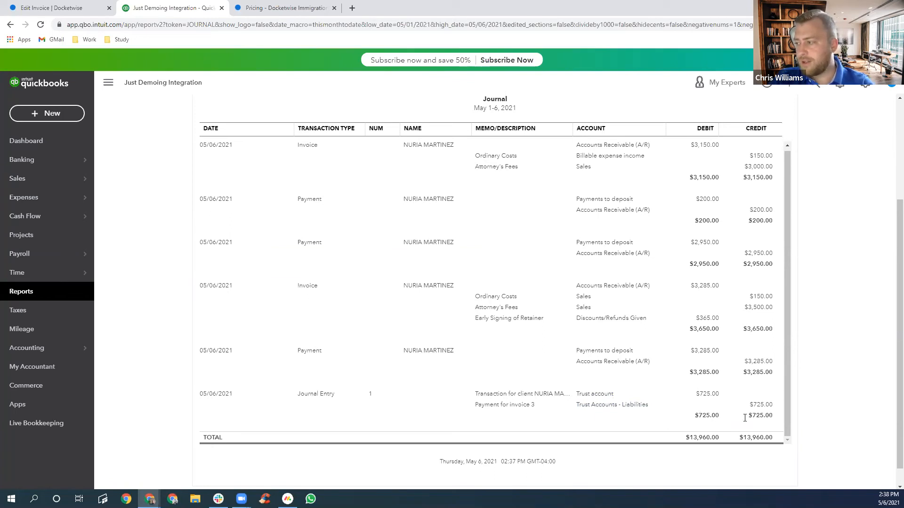
pyautogui.moveTo(745, 419); pyautogui.dragTo(780, 421)
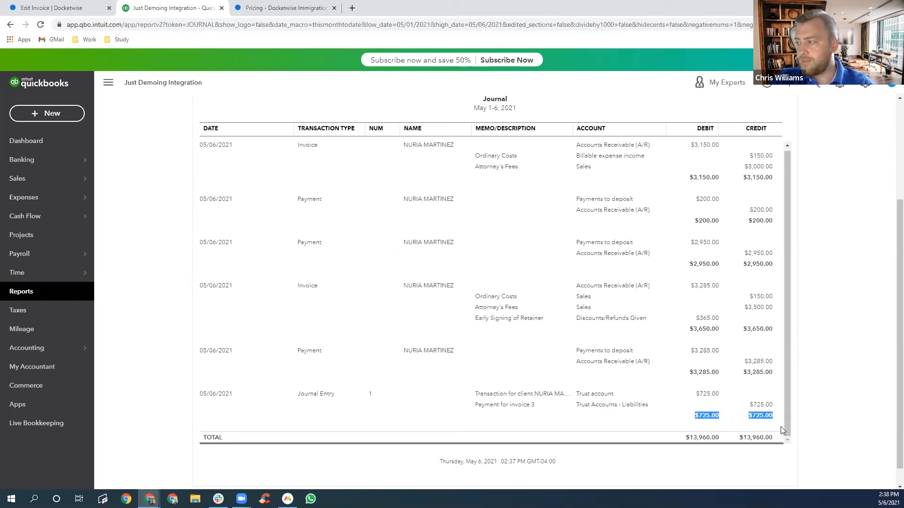
# Step: Switch to Docketwise, open the 04-21 NATZ matter's trust account, and review its transaction and balance
pyautogui.click(837, 353)
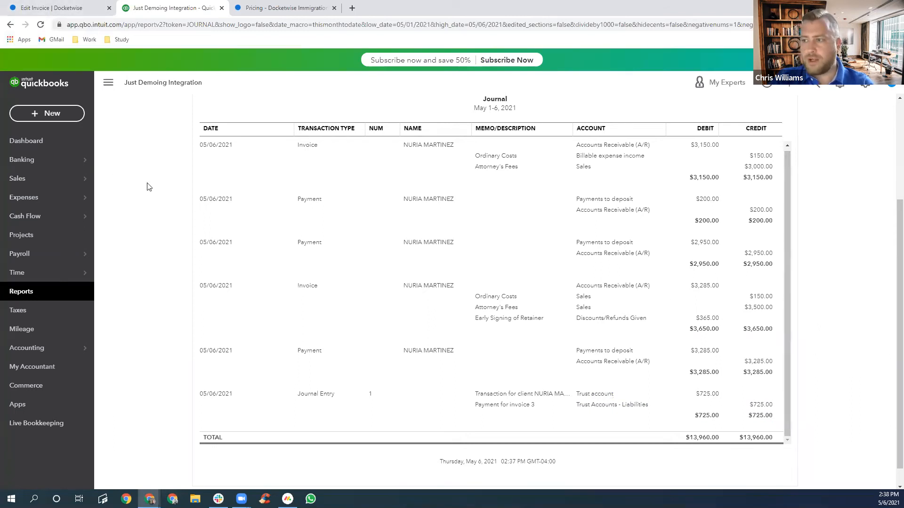
pyautogui.click(61, 7)
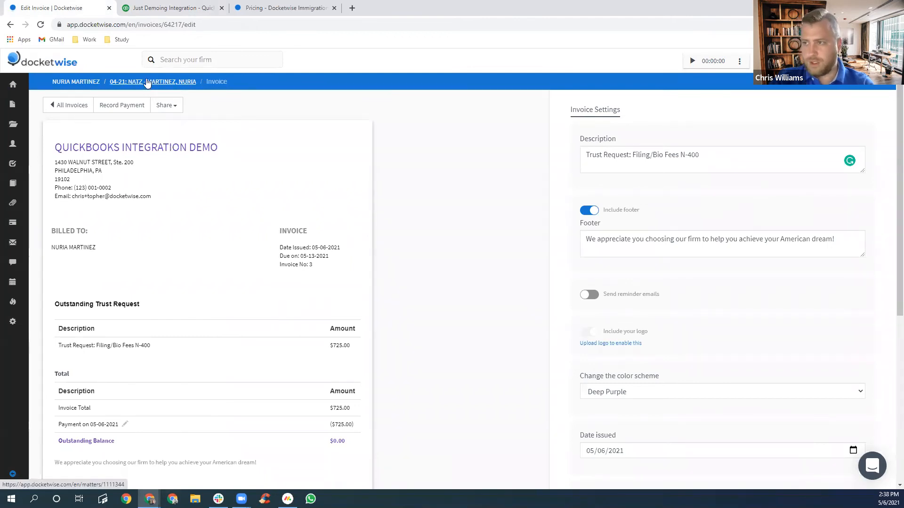
pyautogui.click(176, 82)
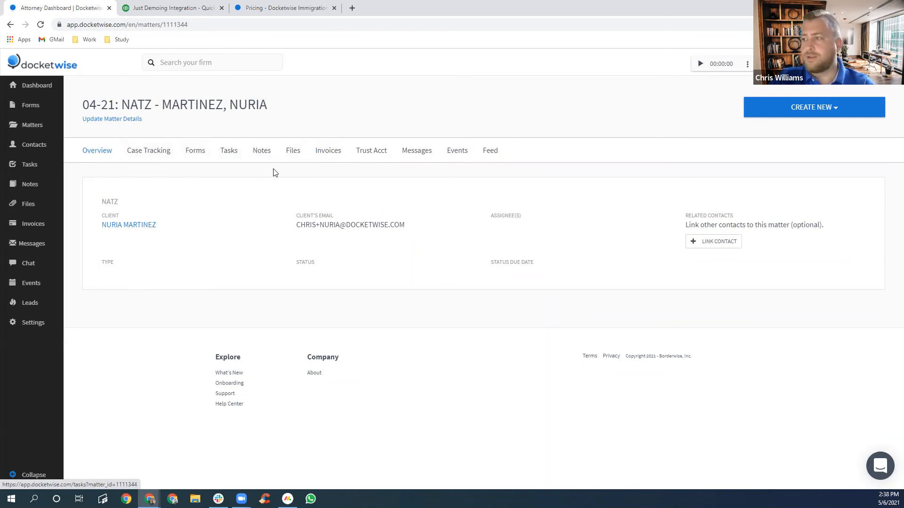
pyautogui.click(357, 159)
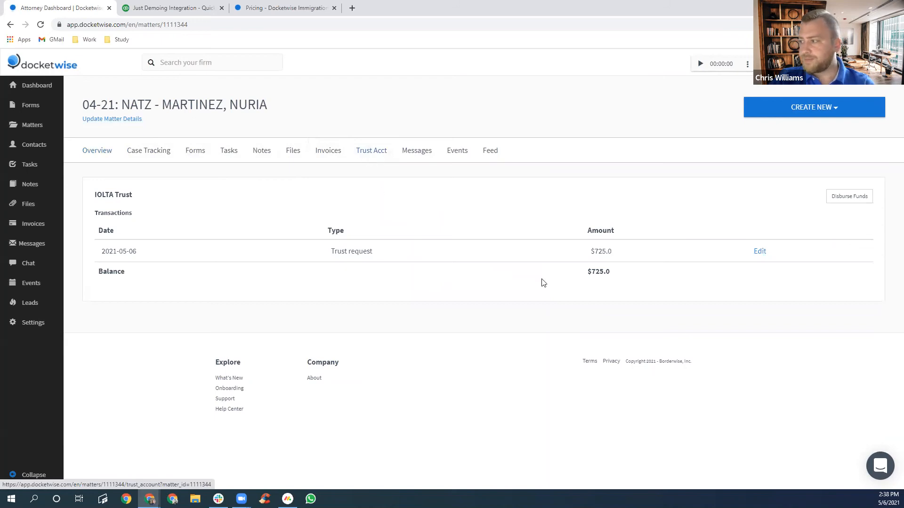
pyautogui.moveTo(607, 281); pyautogui.dragTo(421, 277)
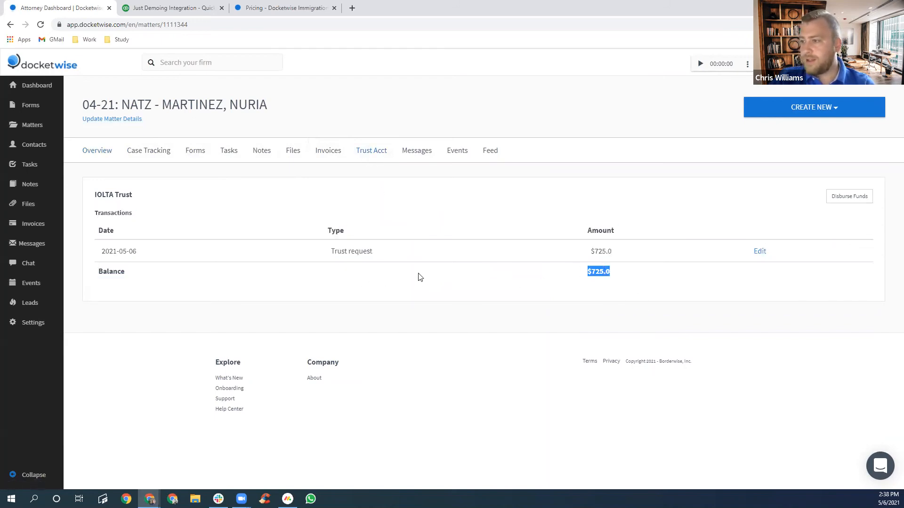
pyautogui.moveTo(627, 252); pyautogui.dragTo(109, 251)
pyautogui.click(495, 201)
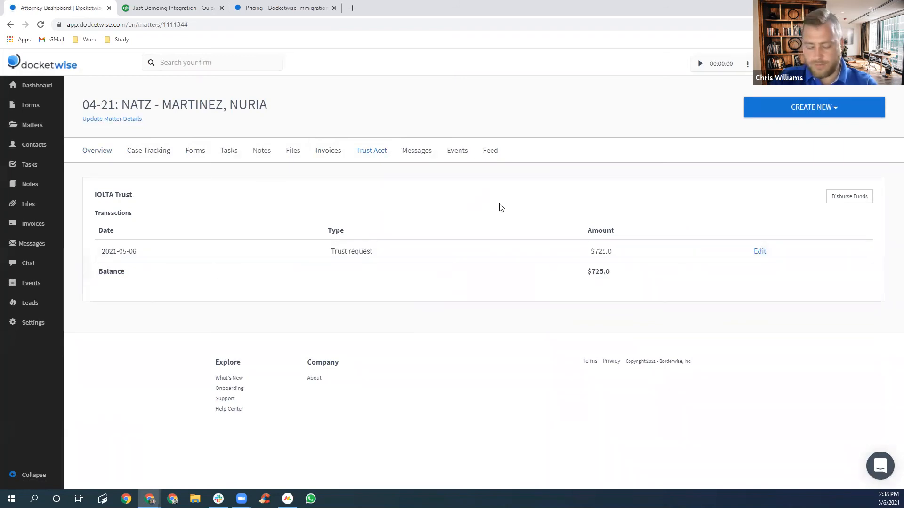
# Step: Disburse 725 from the matter's IOLTA Trust dated 05/06/2021, described as "Filing/Bio Fees N-400:" followed by the client's name
pyautogui.click(850, 196)
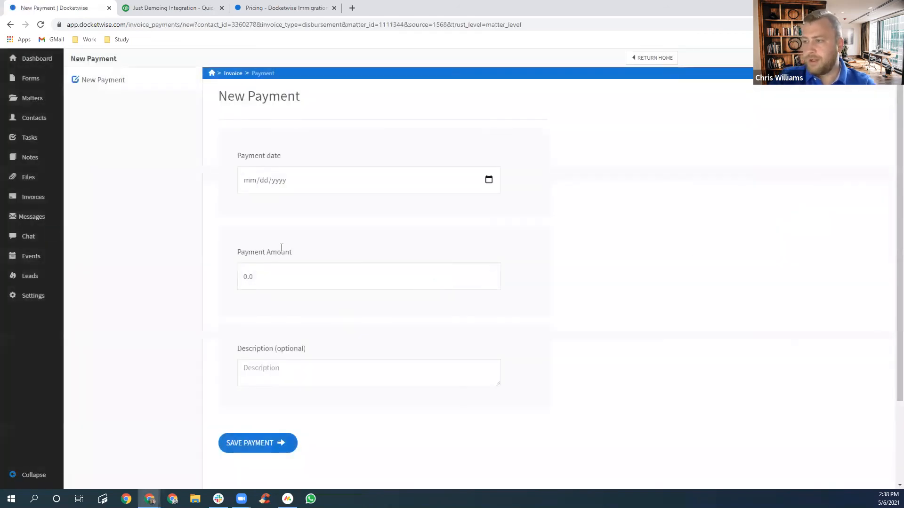
pyautogui.click(489, 180)
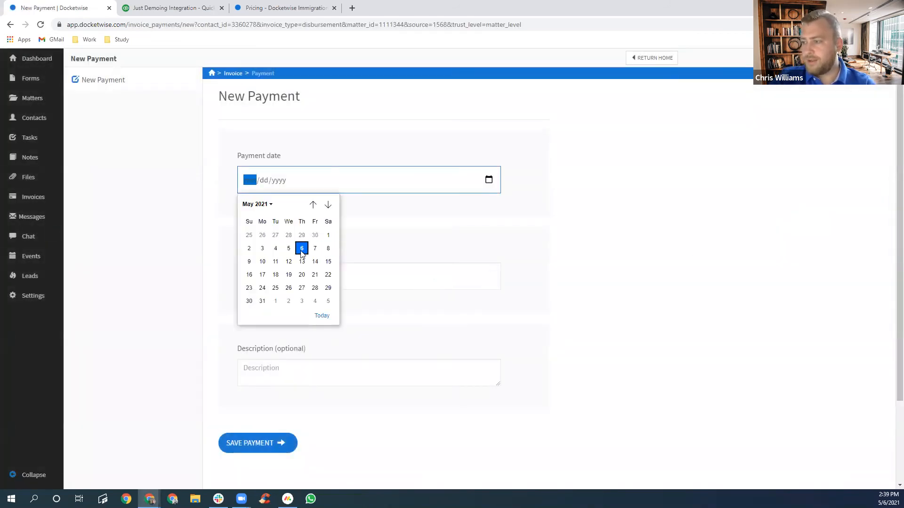
pyautogui.click(301, 249)
pyautogui.click(292, 279)
pyautogui.hotkey('ctrl', 'a')
pyautogui.write('72')
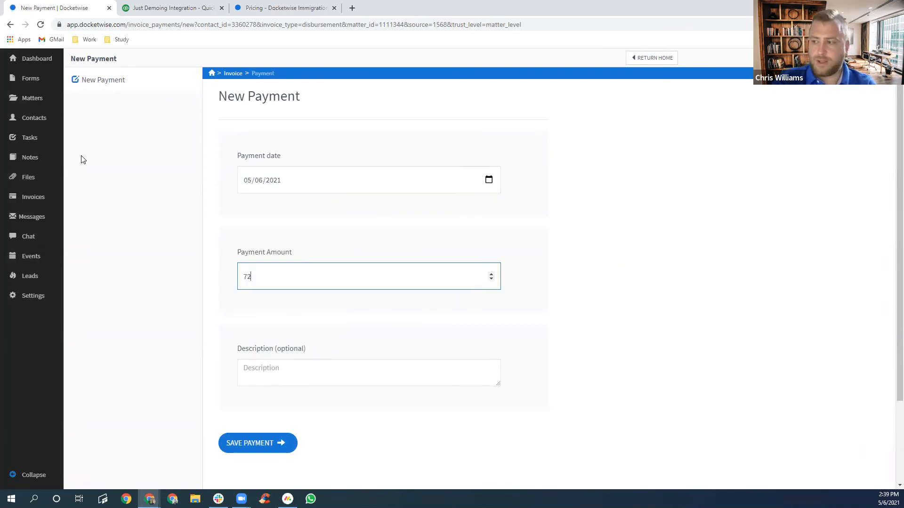
pyautogui.click(306, 375)
pyautogui.write('Filing/Bio Fees N-400')
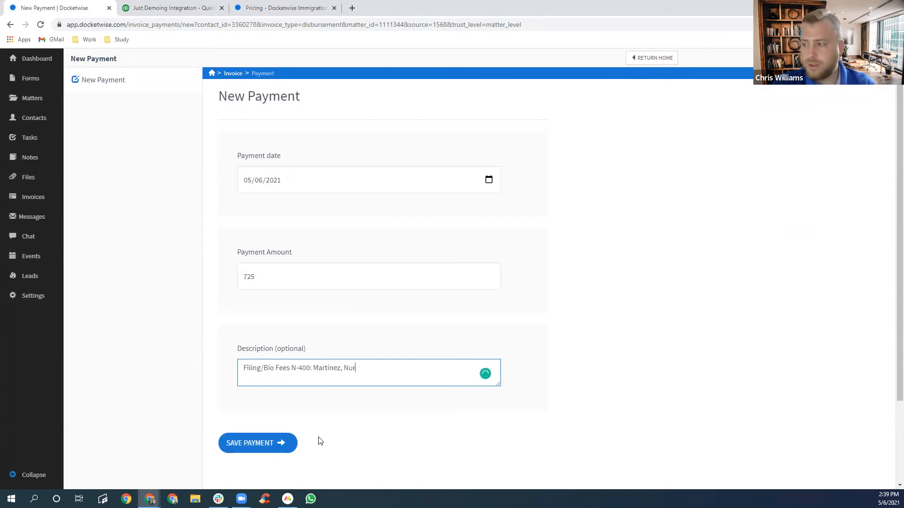
pyautogui.click(286, 442)
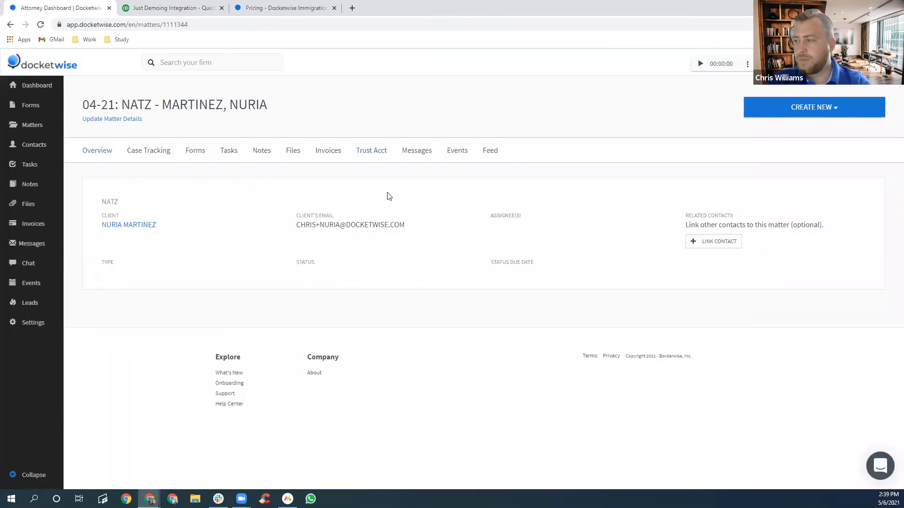
# Step: Reopen the matter's trust account and check the disbursement amount and the remaining balance
pyautogui.click(368, 152)
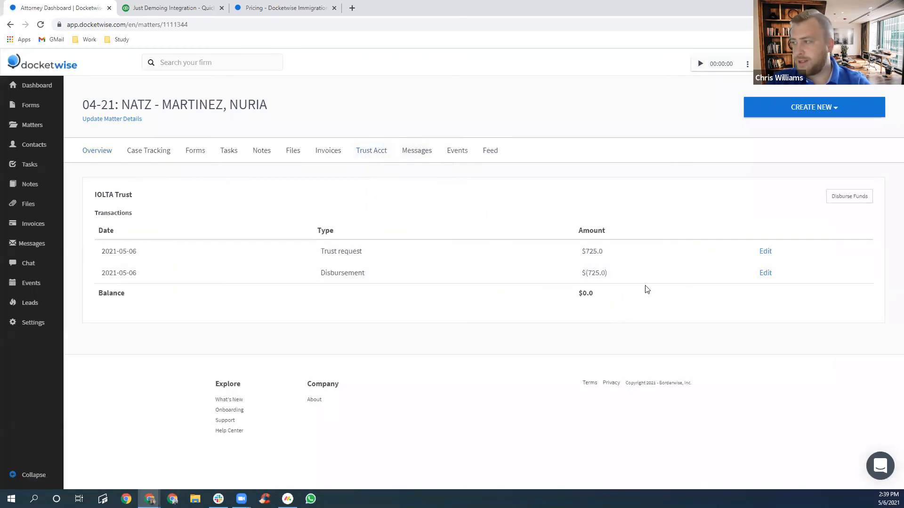
pyautogui.moveTo(609, 274); pyautogui.dragTo(516, 276)
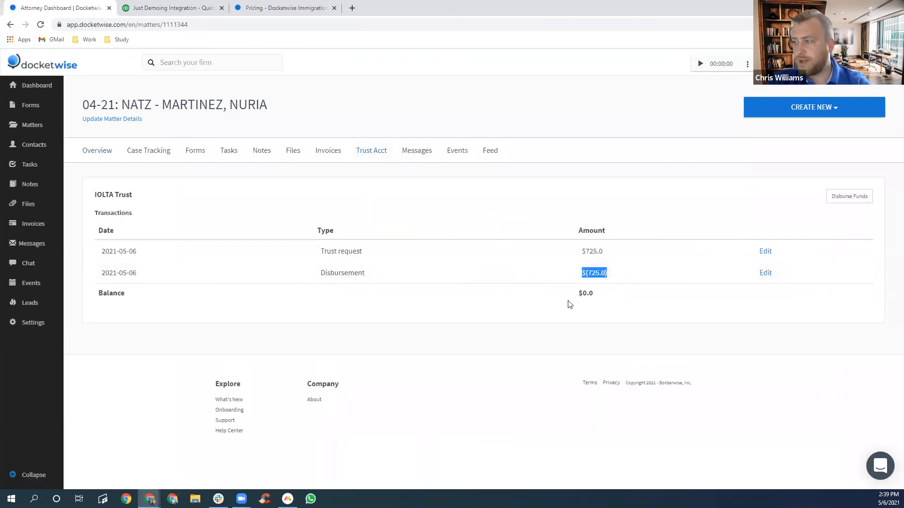
pyautogui.moveTo(595, 295); pyautogui.dragTo(547, 296)
pyautogui.click(547, 296)
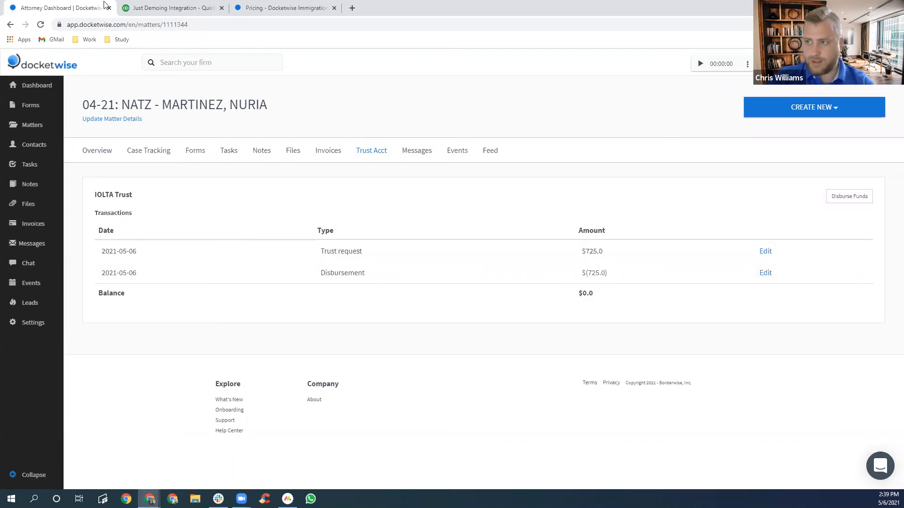
# Step: Switch to QuickBooks, reload the Journal report, and examine the entry for the trust disbursement
pyautogui.hotkey('ctrl', 'Tab')
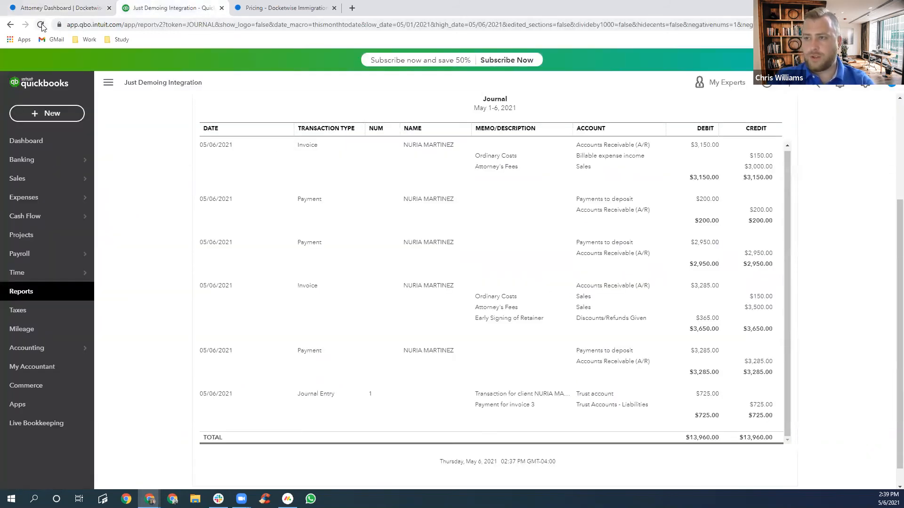
pyautogui.click(41, 25)
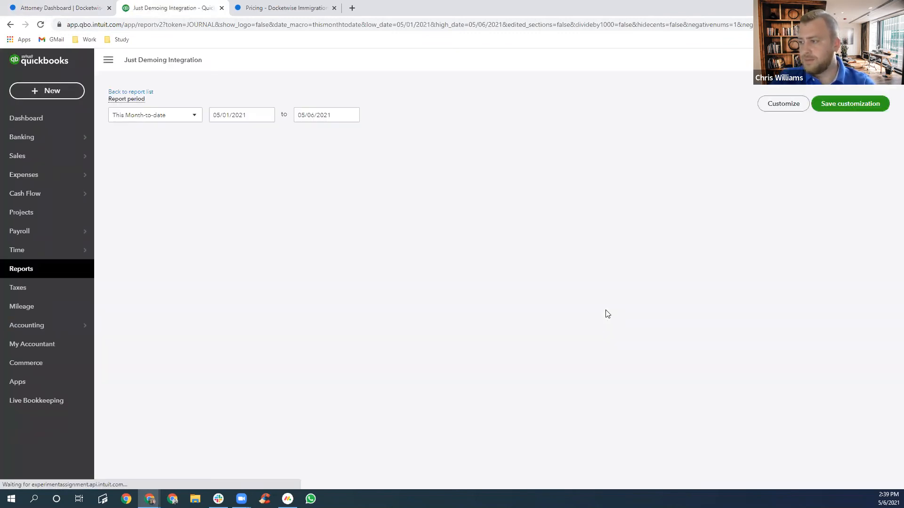
pyautogui.scroll(-5, 767, 366)
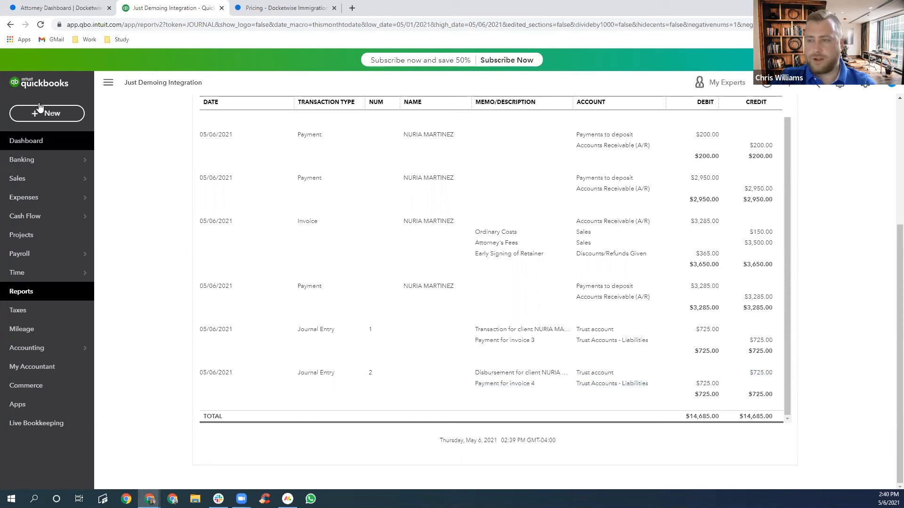
# Step: Return to Docketwise, start a new invoice, and associate it with the client found by searching "rud"
pyautogui.click(55, 8)
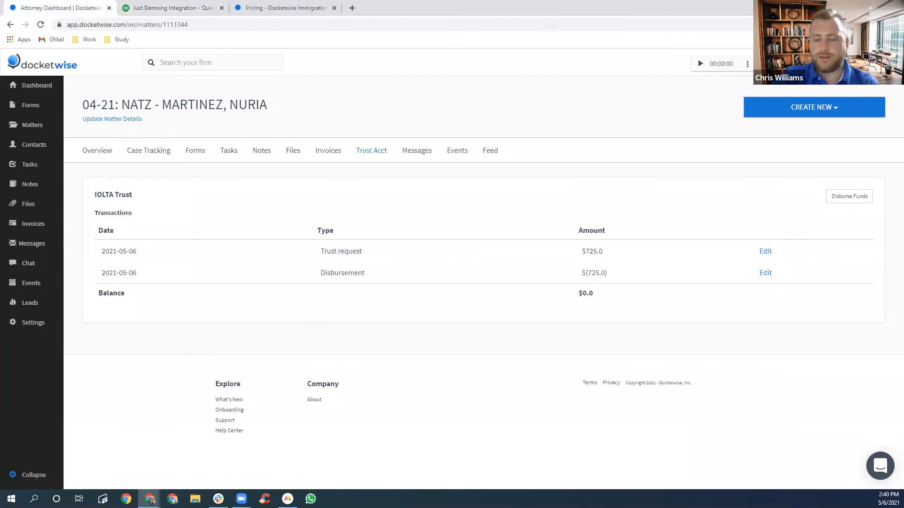
pyautogui.click(33, 89)
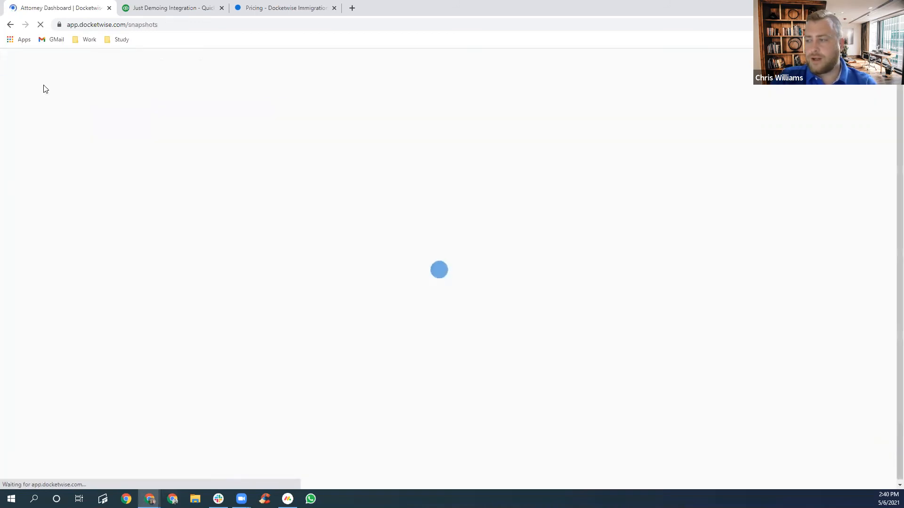
pyautogui.click(812, 107)
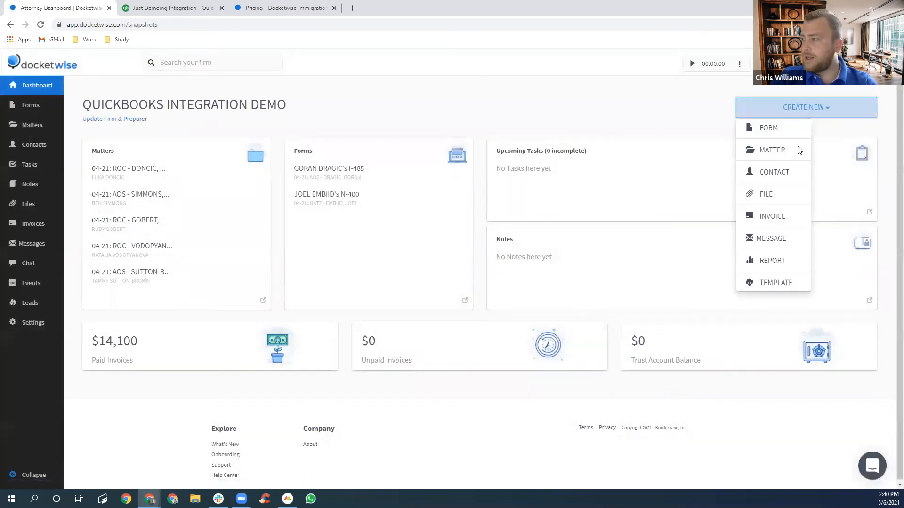
pyautogui.click(772, 218)
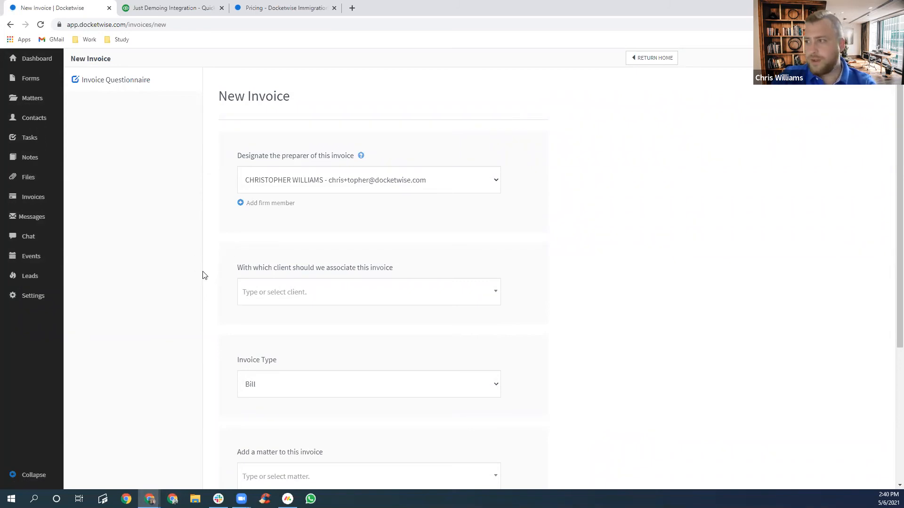
pyautogui.click(316, 294)
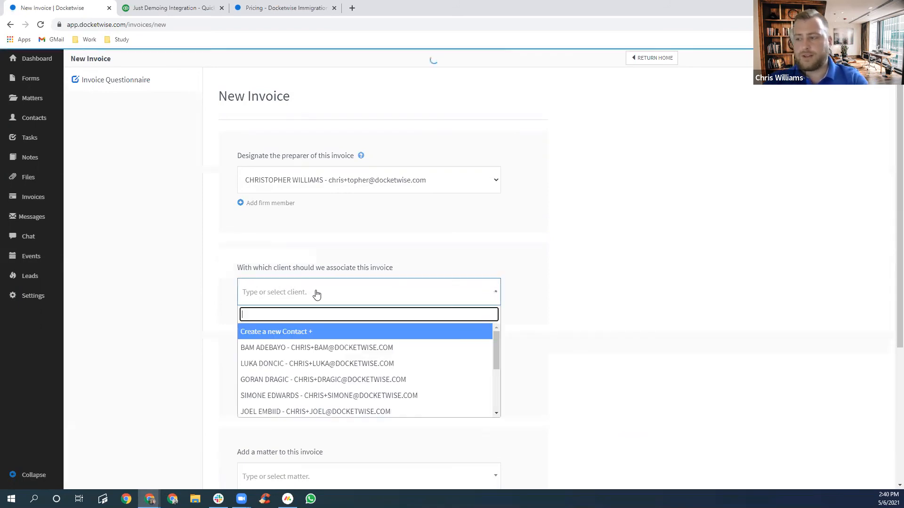
pyautogui.click(318, 294)
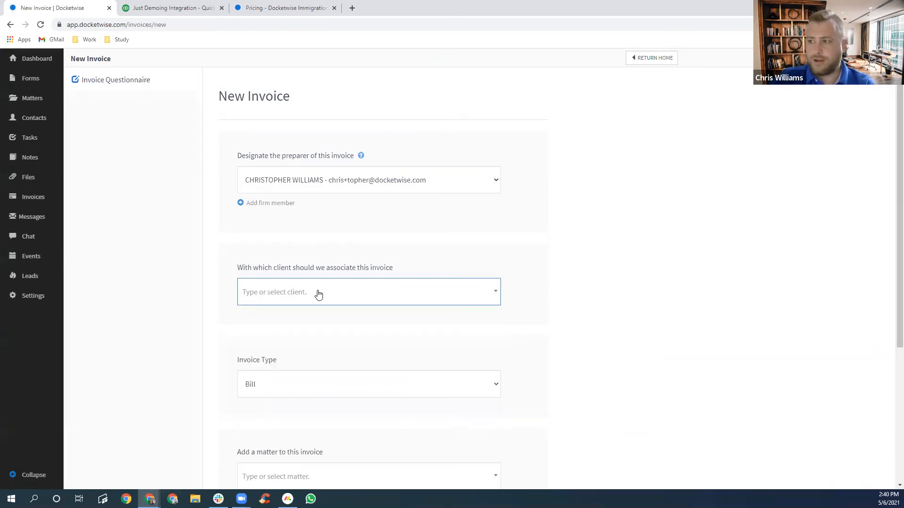
pyautogui.click(318, 294)
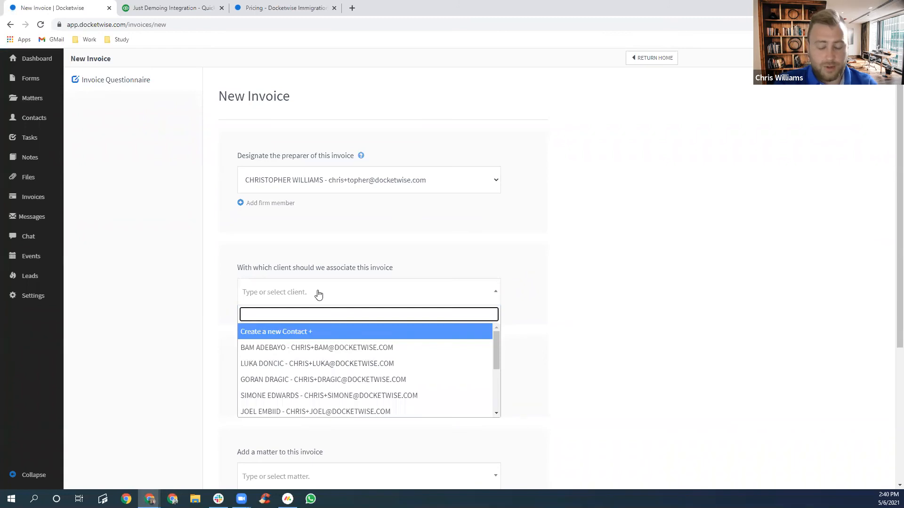
pyautogui.write('rud')
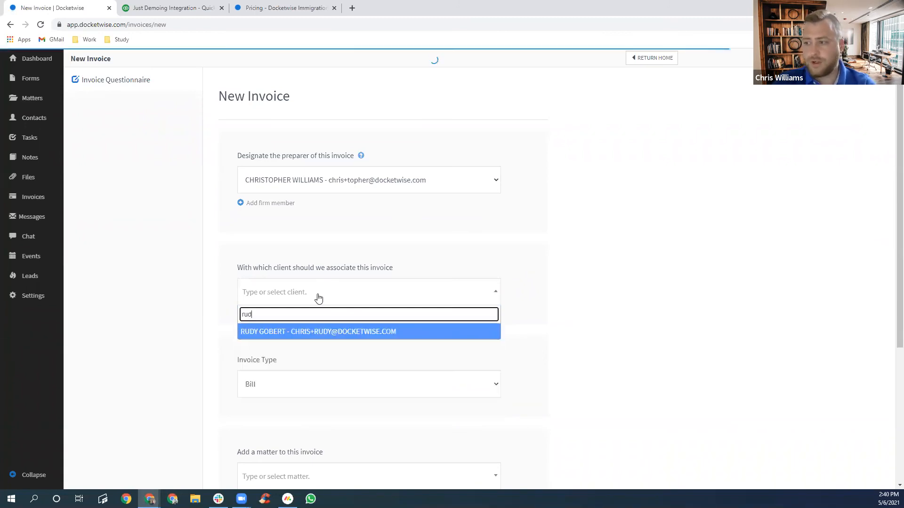
pyautogui.click(309, 332)
# Step: Set the invoice type to Trust Request with a trust request amount of 2800
pyautogui.scroll(-3, 287, 330)
pyautogui.click(295, 249)
pyautogui.click(275, 284)
pyautogui.click(290, 340)
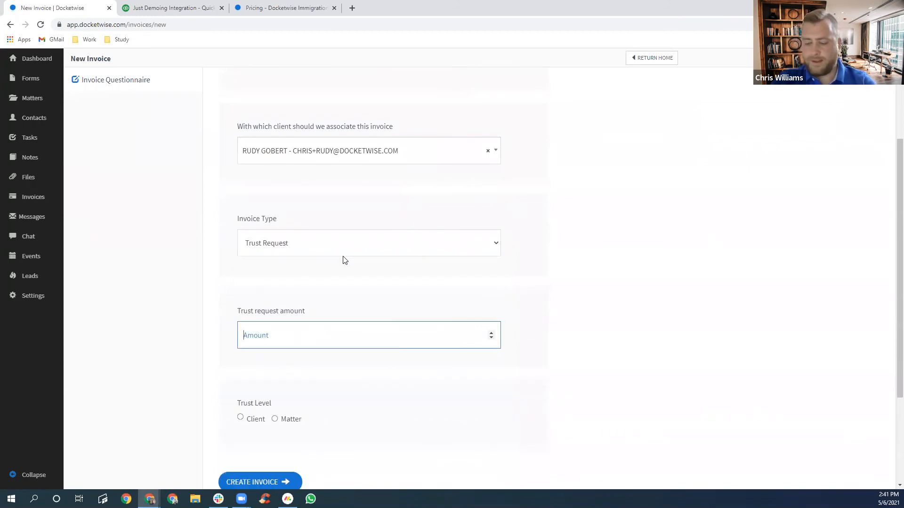
pyautogui.write('2800')
pyautogui.click(349, 419)
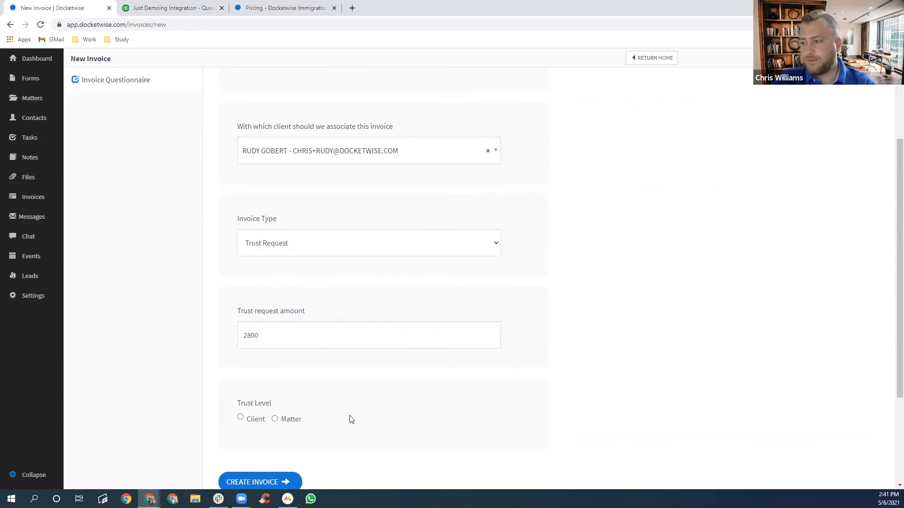
# Step: Set the trust level to Matter, add the client's 04-21 ROC matter, and create the invoice
pyautogui.scroll(-3, 339, 405)
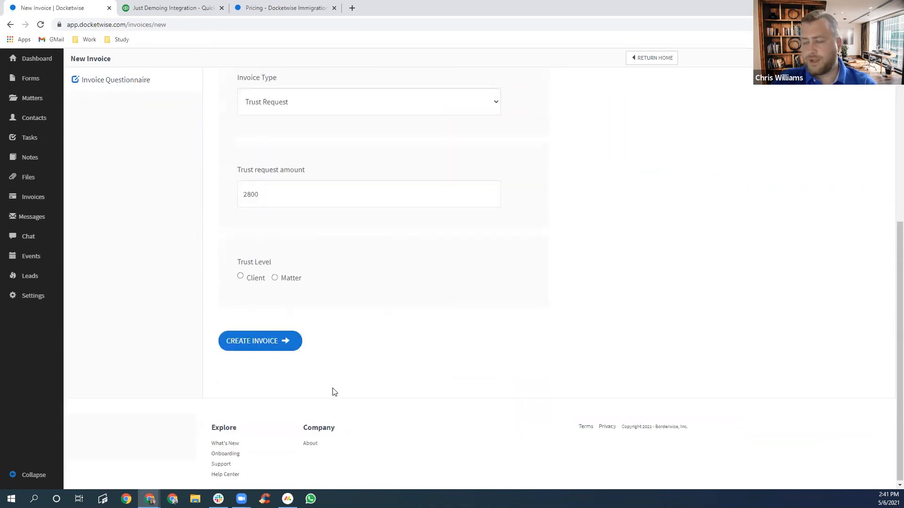
pyautogui.click(275, 278)
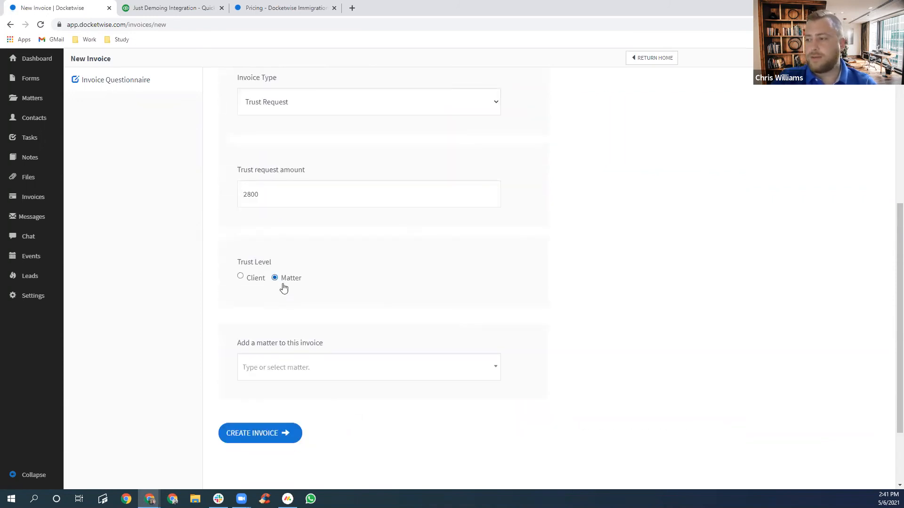
pyautogui.click(300, 364)
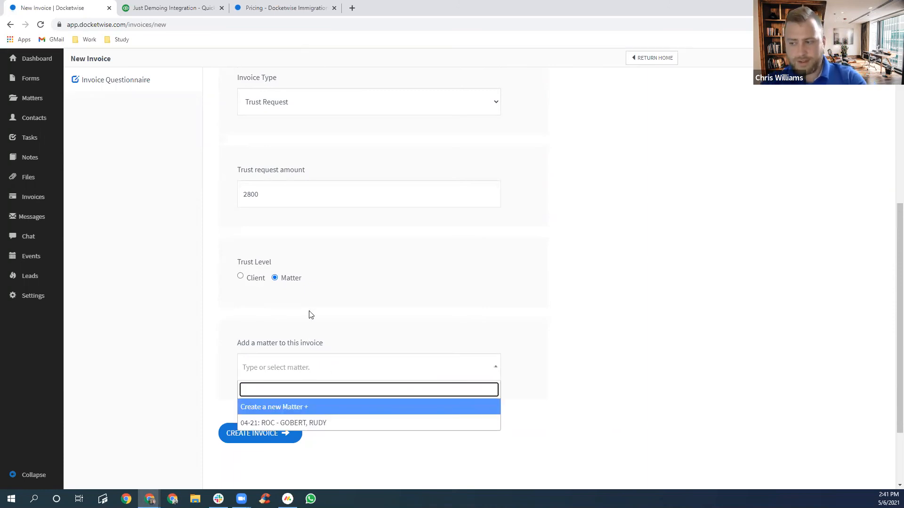
pyautogui.click(278, 423)
pyautogui.click(259, 428)
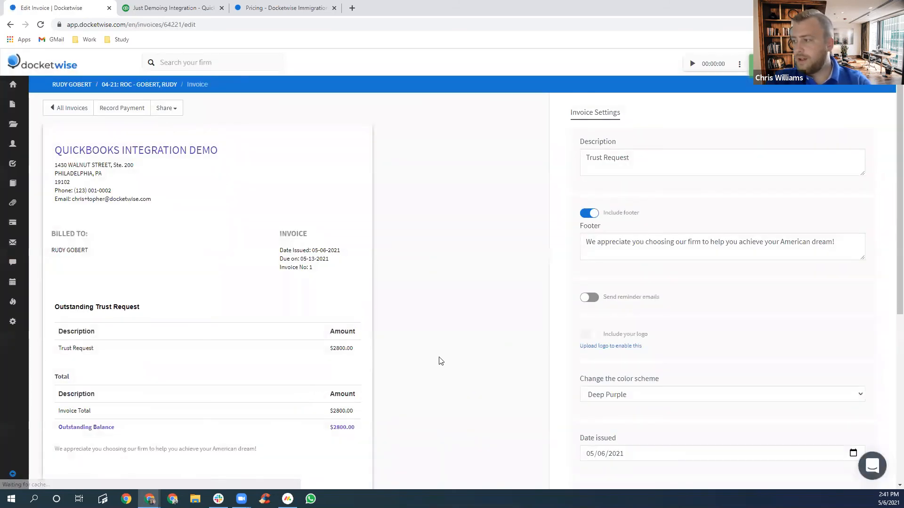
# Step: Record a 2800 direct payment into the IOLTA Trust account for this invoice, with the description "Paid in full."
pyautogui.click(114, 107)
pyautogui.click(290, 270)
pyautogui.click(270, 299)
pyautogui.scroll(-2, 278, 302)
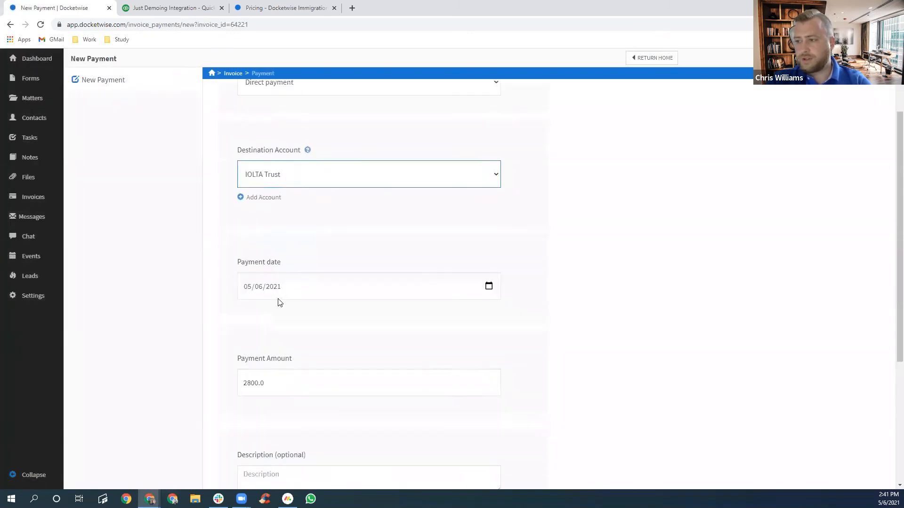
pyautogui.scroll(-2, 282, 301)
pyautogui.click(277, 368)
pyautogui.write('Paid in full.')
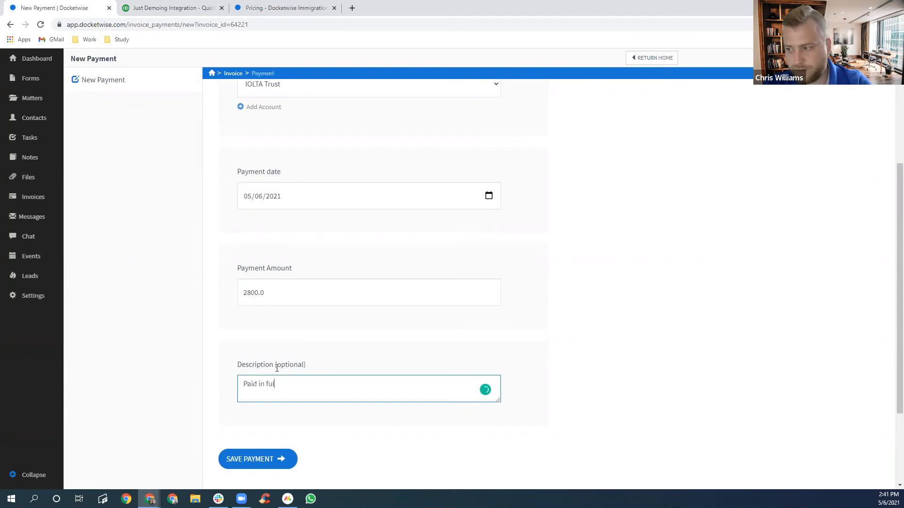
pyautogui.click(280, 463)
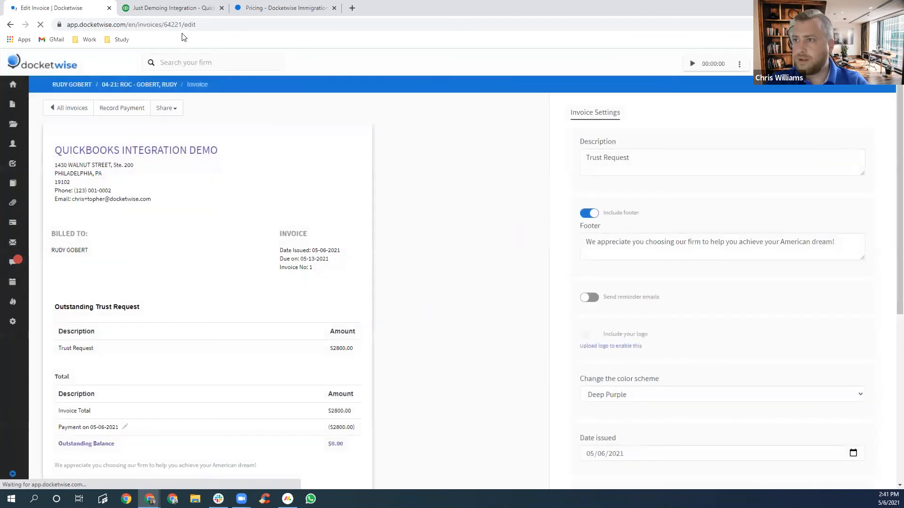
# Step: Switch to QuickBooks, refresh the Journal report, and check the entries for the recorded trust payment
pyautogui.click(172, 8)
pyautogui.click(39, 27)
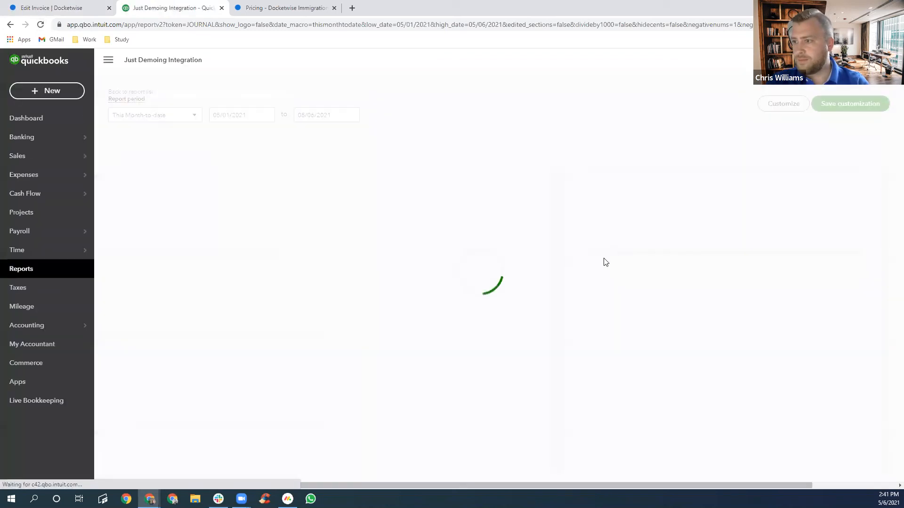
pyautogui.scroll(-5, 706, 359)
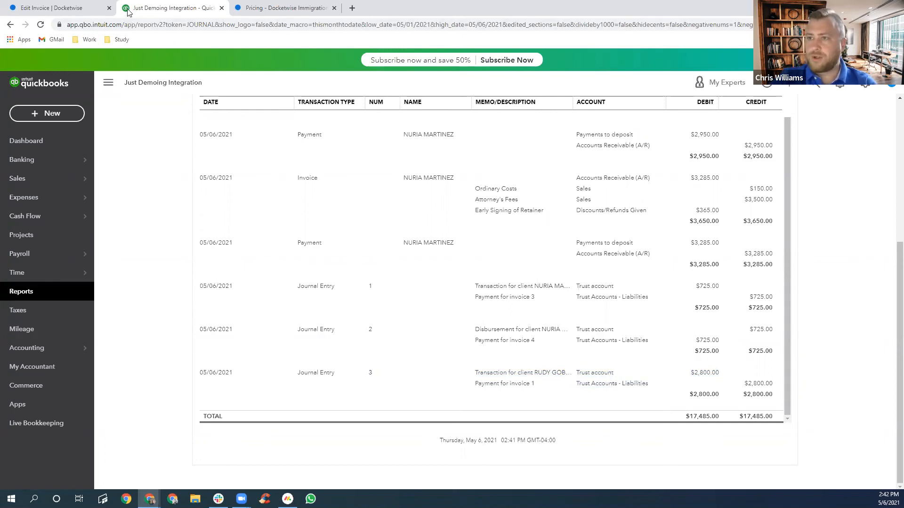
# Step: Return to Docketwise, open the client's 04-21 ROC matter, and create a new invoice of type Bill from it
pyautogui.click(55, 13)
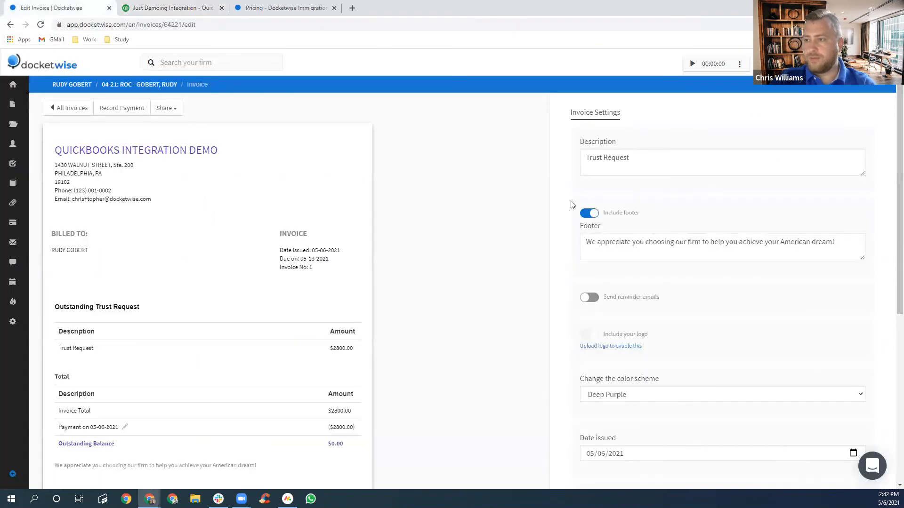
pyautogui.scroll(-1, 506, 215)
pyautogui.scroll(1, 499, 216)
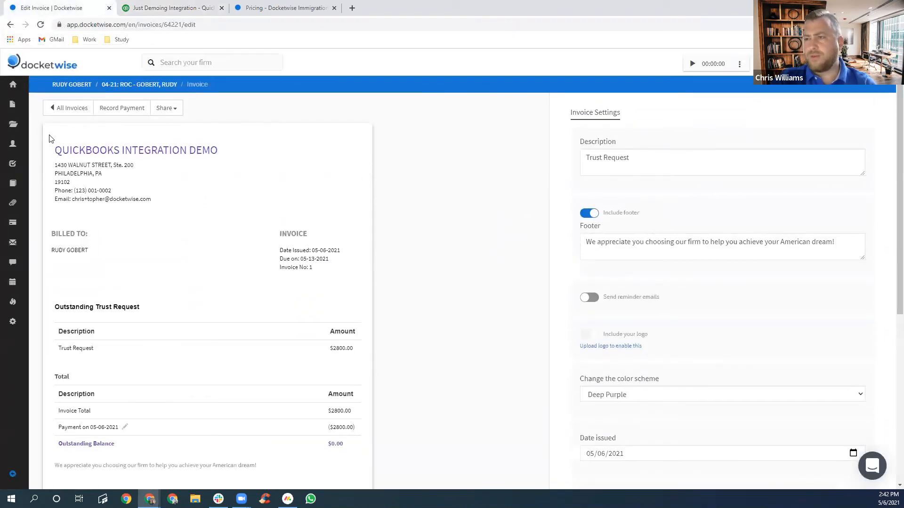
pyautogui.click(138, 90)
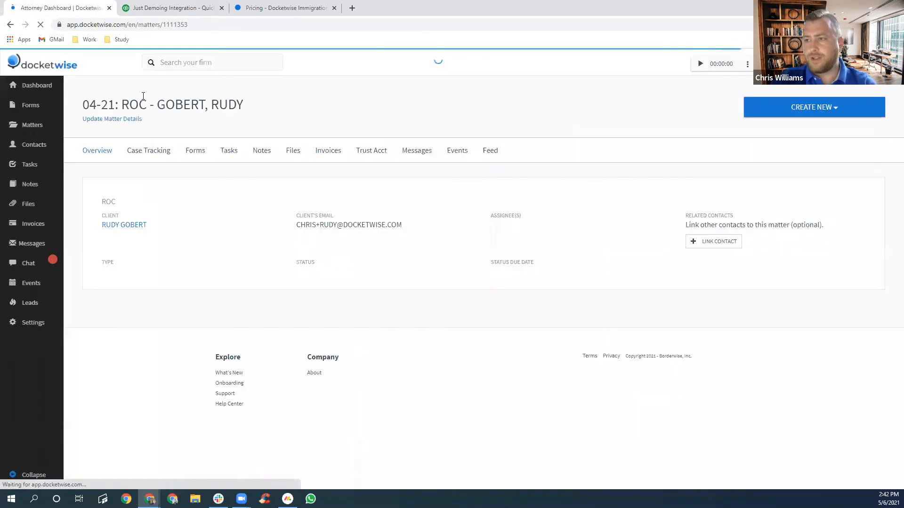
pyautogui.click(780, 112)
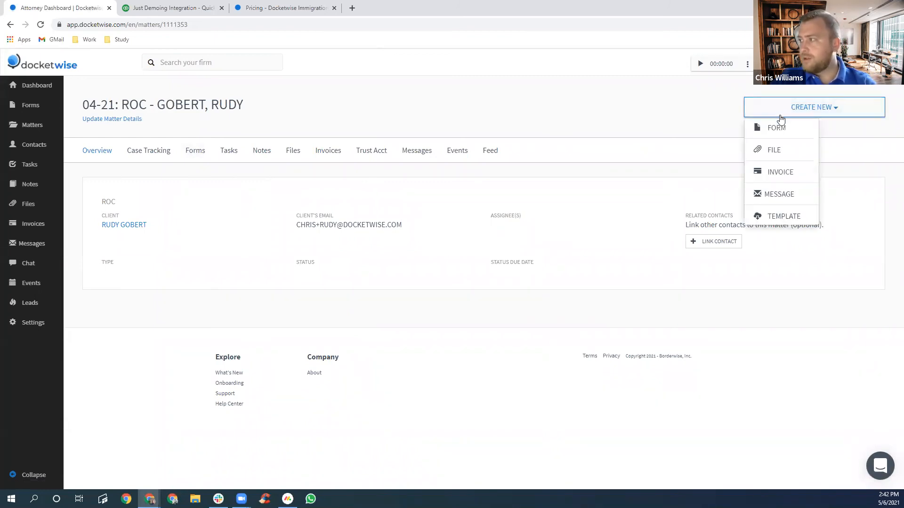
pyautogui.click(769, 175)
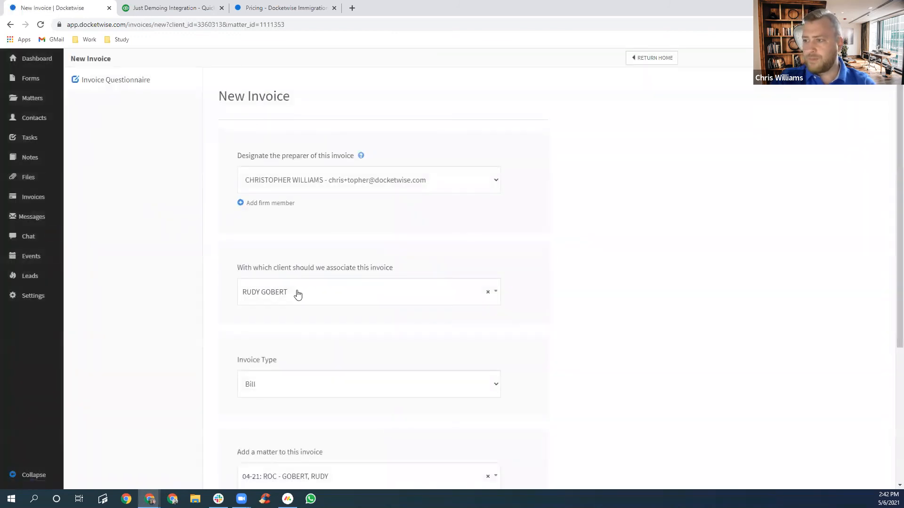
pyautogui.scroll(-1, 354, 253)
pyautogui.scroll(-2, 354, 253)
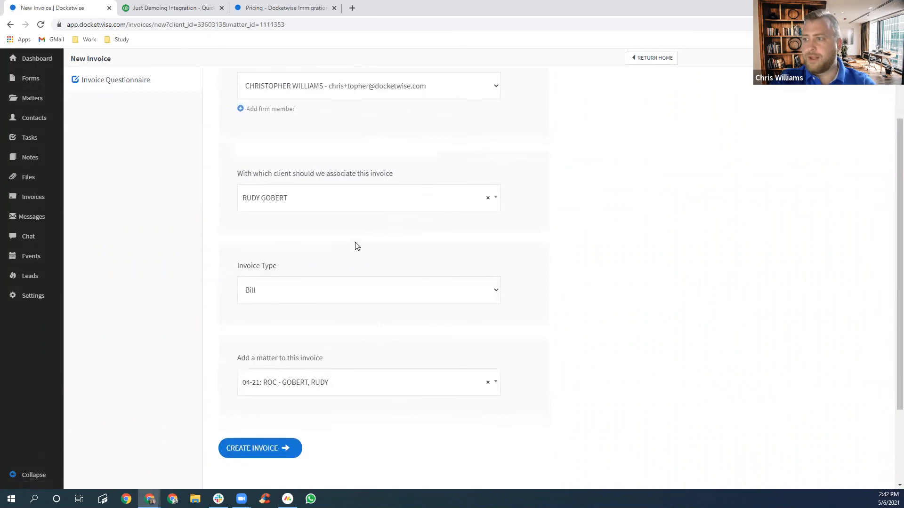
pyautogui.scroll(-1, 336, 391)
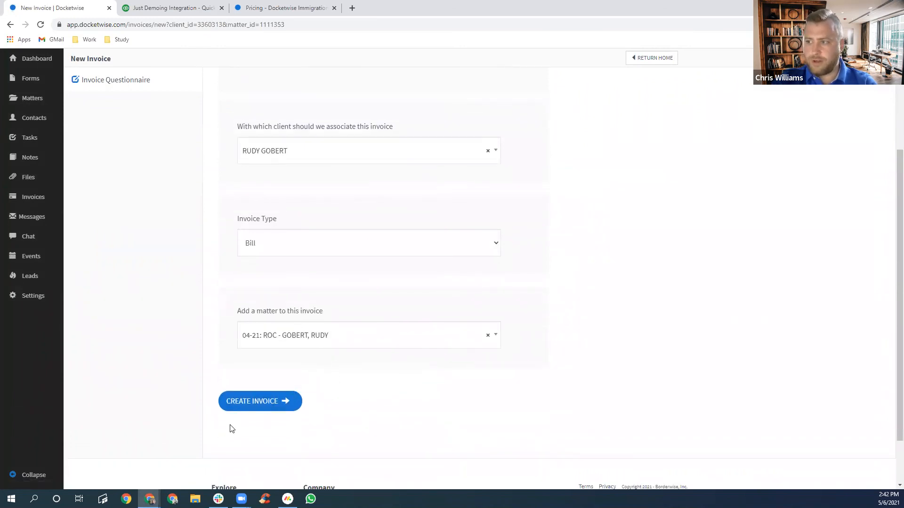
pyautogui.click(254, 400)
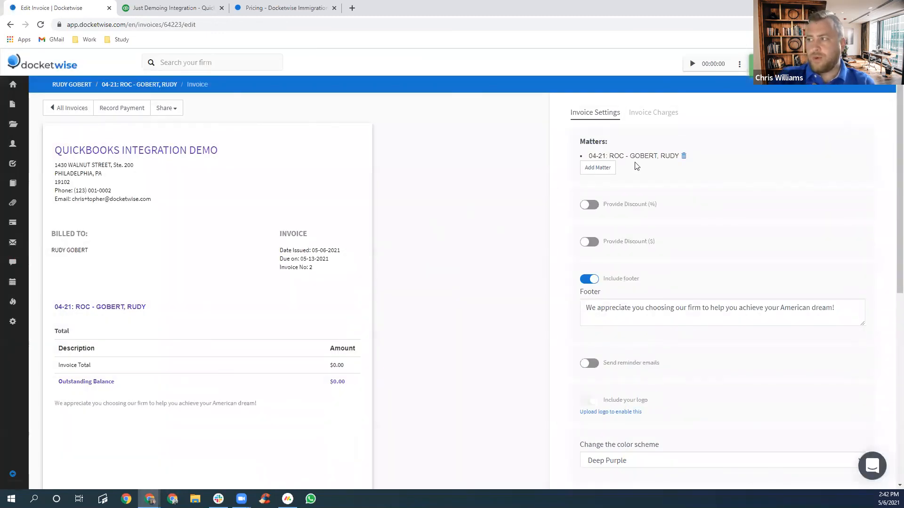
# Step: Import all ten unbilled time entries, from the 05/01/2021 initial intake to the 05/05/2021 travel, as invoice charges
pyautogui.click(646, 114)
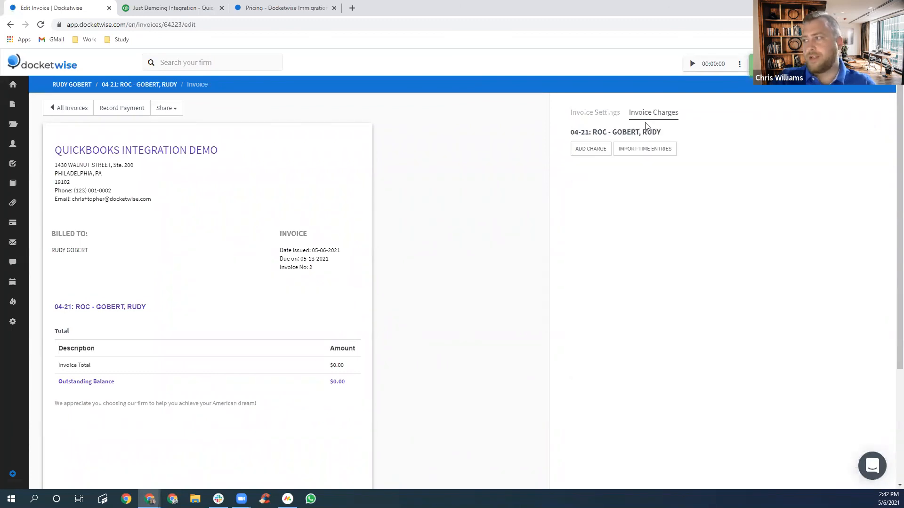
pyautogui.click(649, 148)
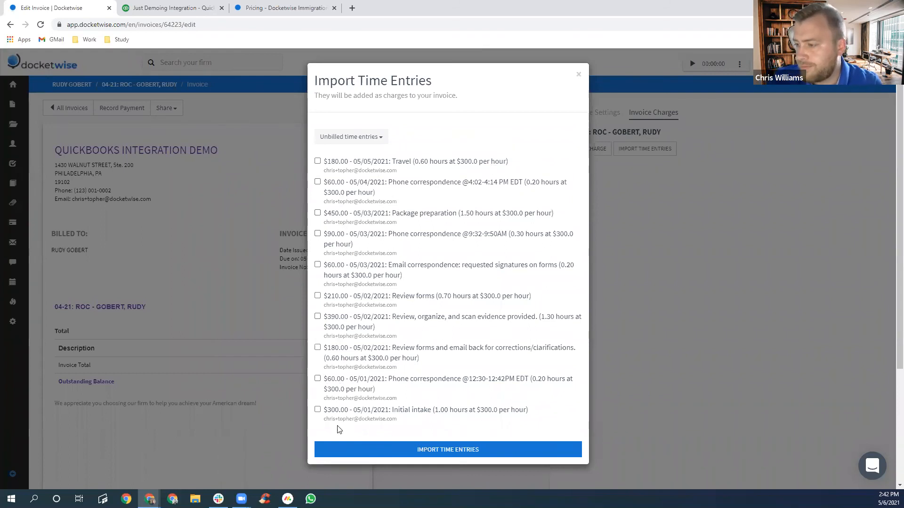
pyautogui.click(318, 410)
pyautogui.click(317, 379)
pyautogui.click(318, 348)
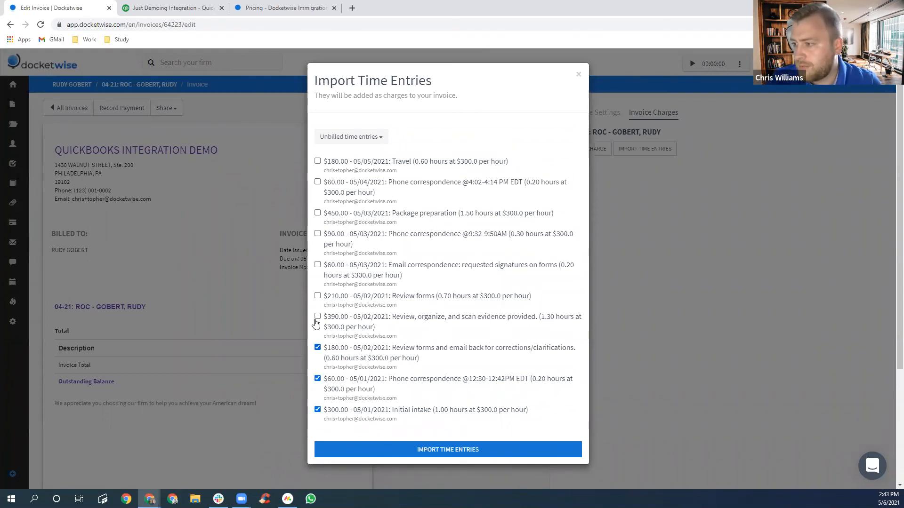
pyautogui.click(317, 317)
pyautogui.click(317, 295)
pyautogui.click(317, 264)
pyautogui.click(317, 234)
pyautogui.click(317, 213)
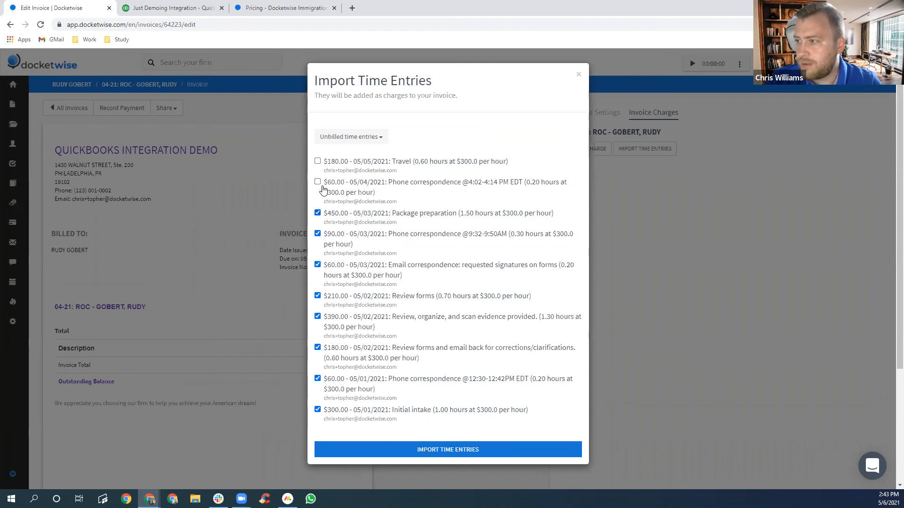
pyautogui.click(318, 182)
pyautogui.click(318, 161)
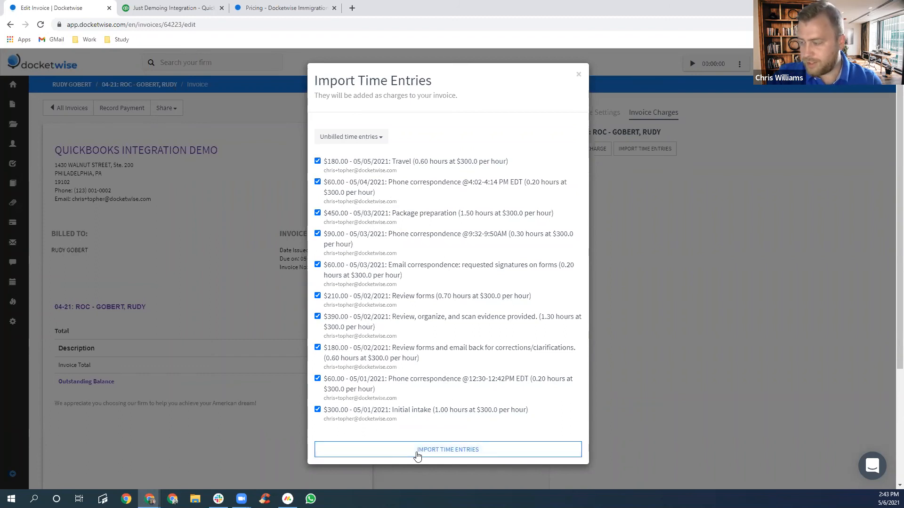
pyautogui.click(417, 453)
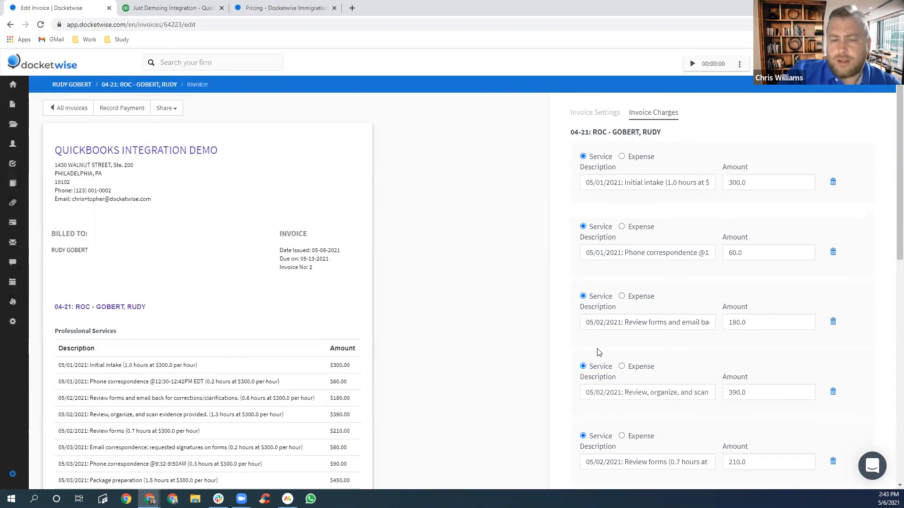
# Step: Add a service charge described as "FedEx" with an amount of 40.00 below the imported time entries
pyautogui.scroll(-5, 274, 365)
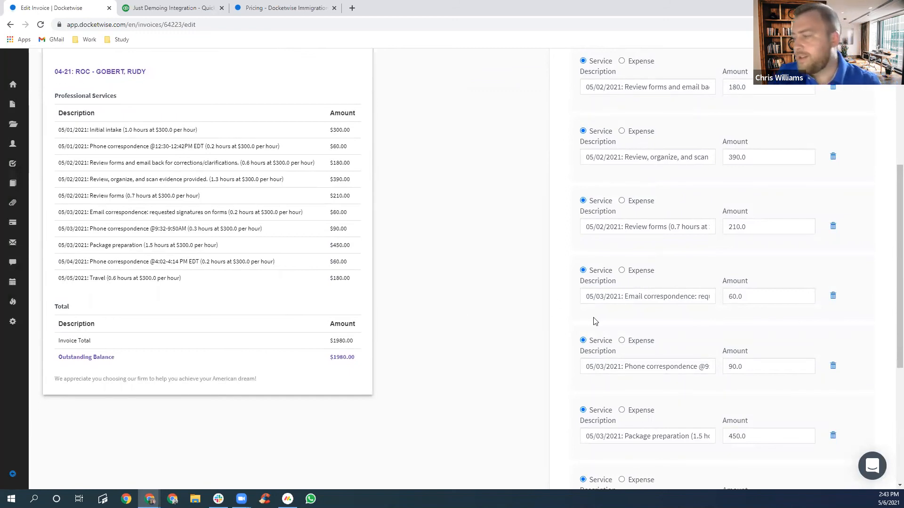
pyautogui.scroll(-5, 594, 322)
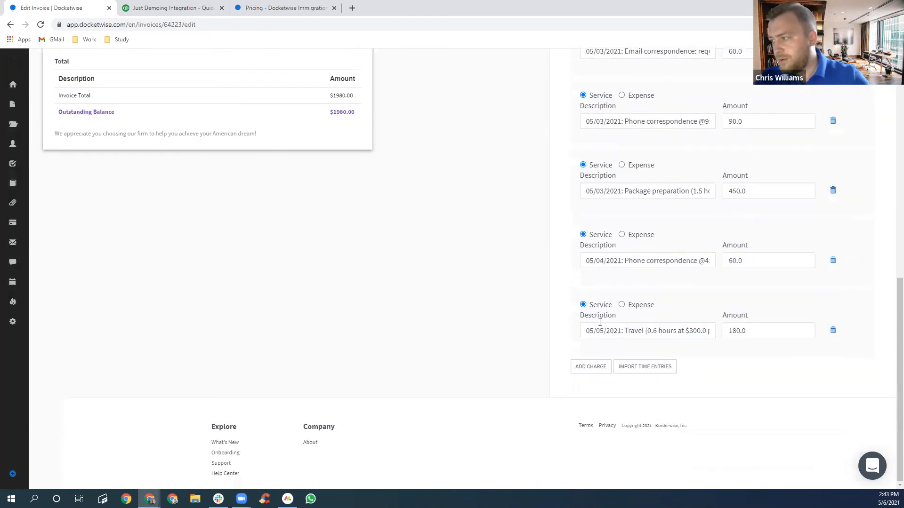
pyautogui.click(590, 366)
pyautogui.click(589, 383)
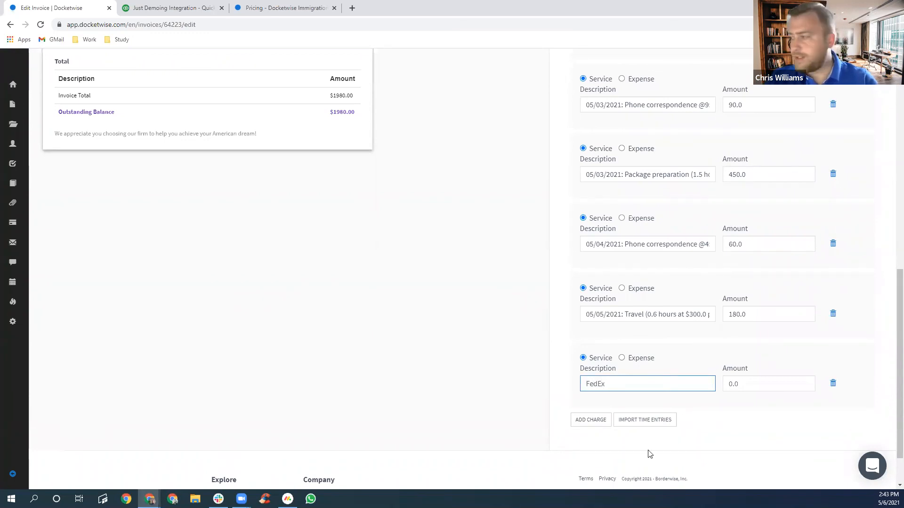
pyautogui.click(734, 386)
pyautogui.write('4000')
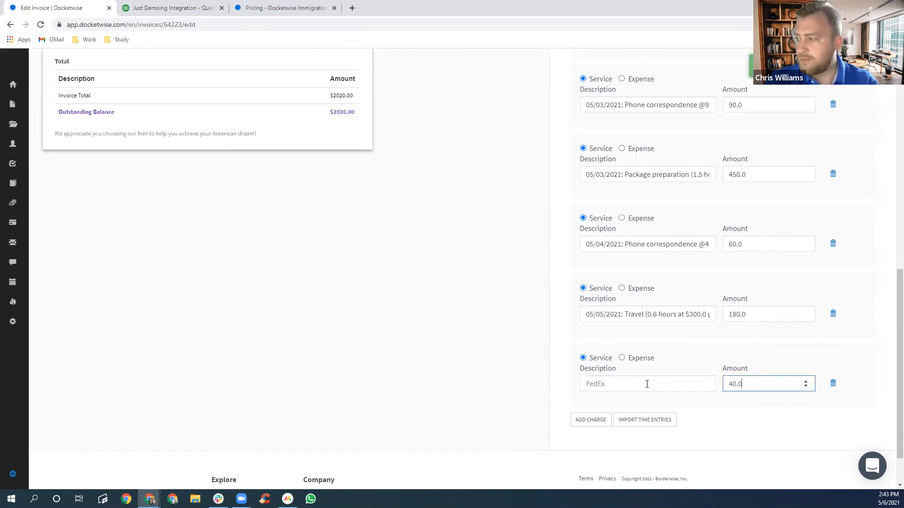
pyautogui.click(661, 463)
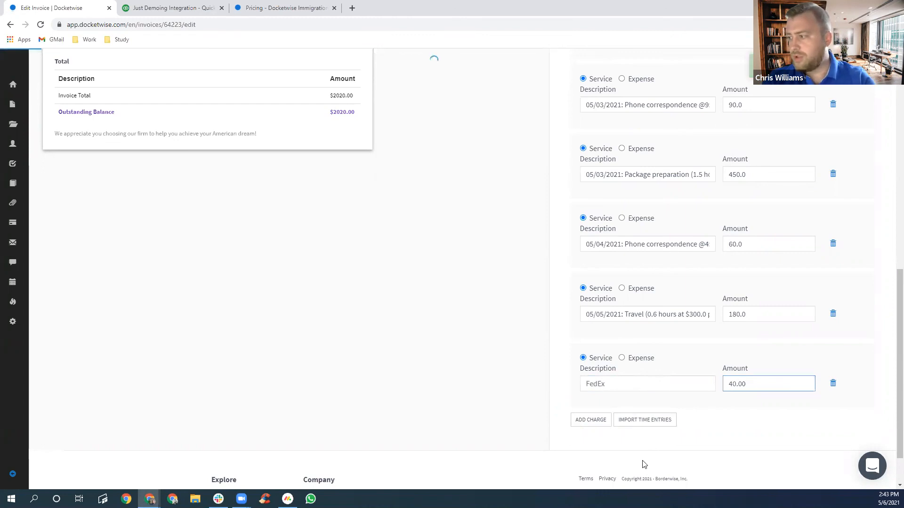
# Step: Add another service charge described as "Ordinary Costs" with an amount of 100.00
pyautogui.click(591, 420)
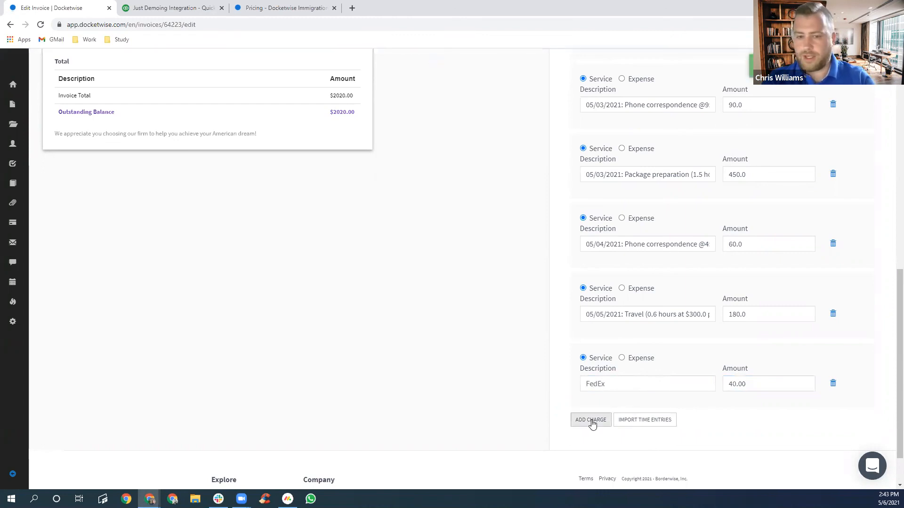
pyautogui.click(591, 422)
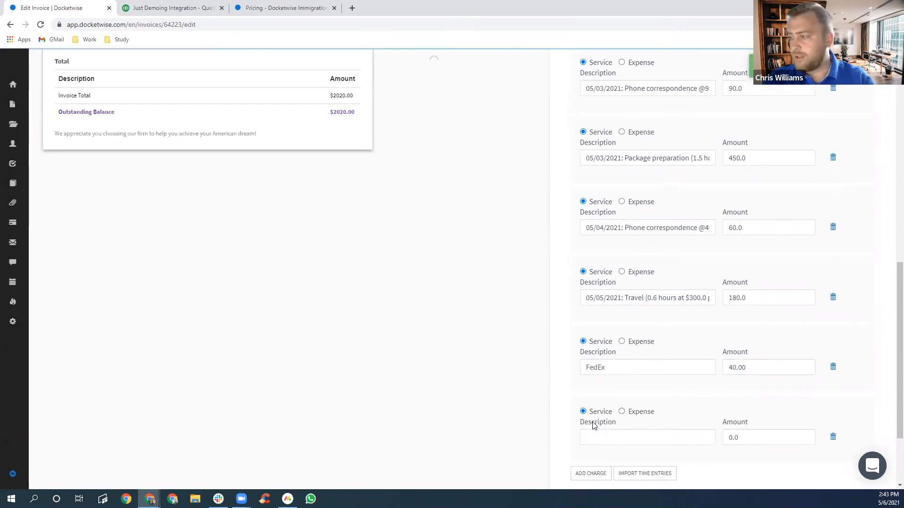
pyautogui.click(627, 438)
pyautogui.scroll(-1, 628, 439)
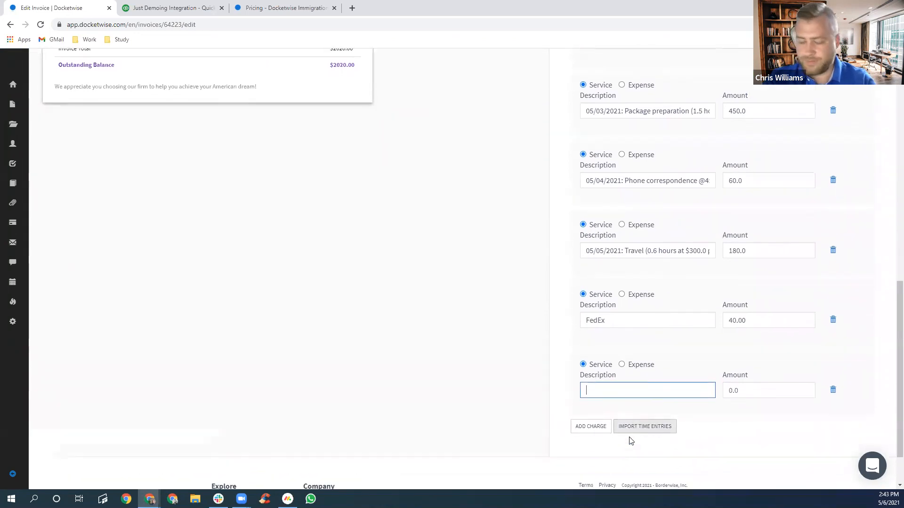
pyautogui.write('Ordinary costCpsts')
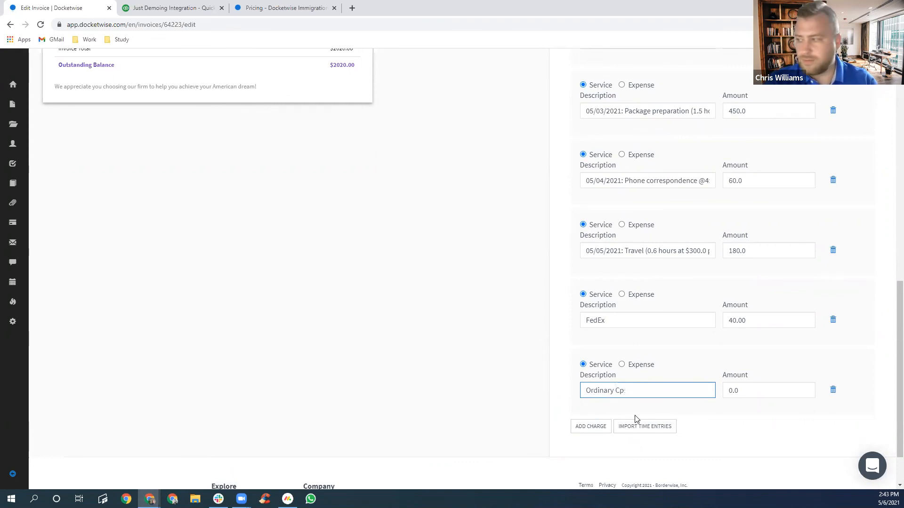
pyautogui.press('BackSpace')
pyautogui.write('osts')
pyautogui.press('Tab')
pyautogui.write('1')
pyautogui.write('00.0')
pyautogui.press('BackSpace')
pyautogui.click(400, 263)
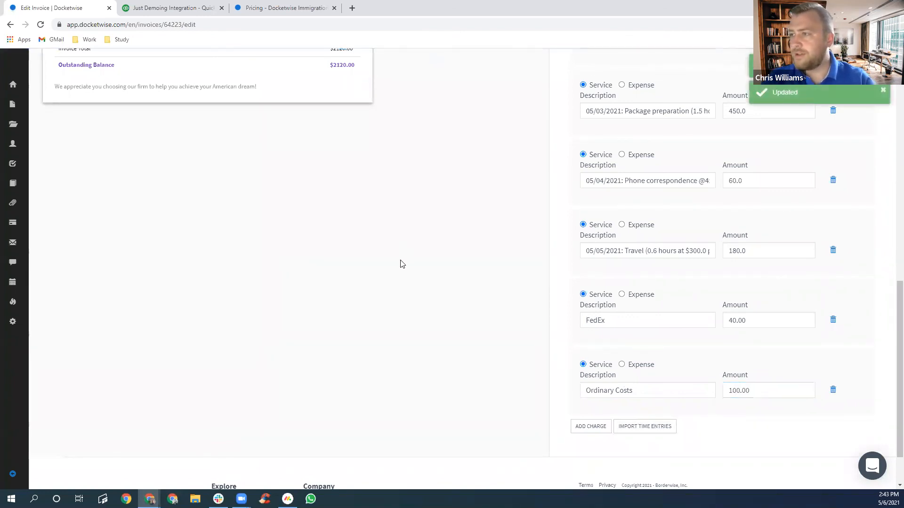
# Step: Look over the invoice charges, then open the client's unpaid invoice in QuickBooks and examine its line items
pyautogui.scroll(15, 406, 268)
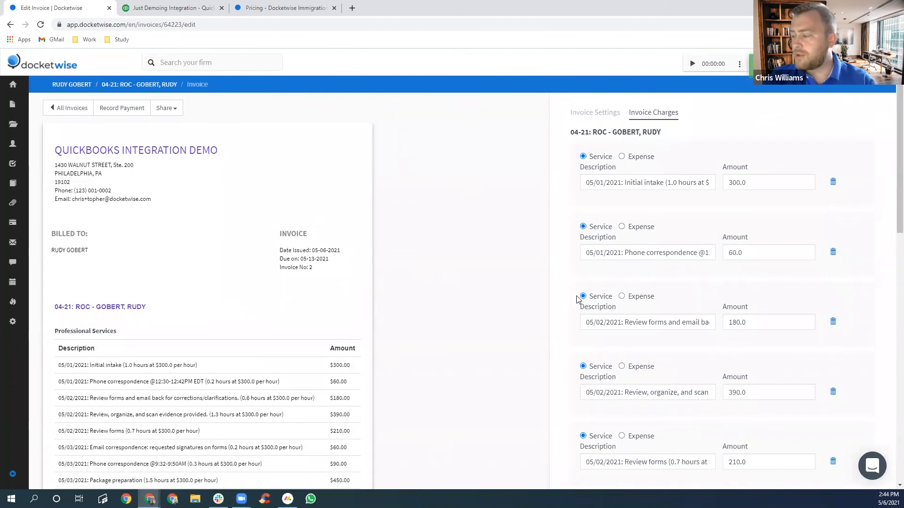
pyautogui.scroll(-15, 559, 298)
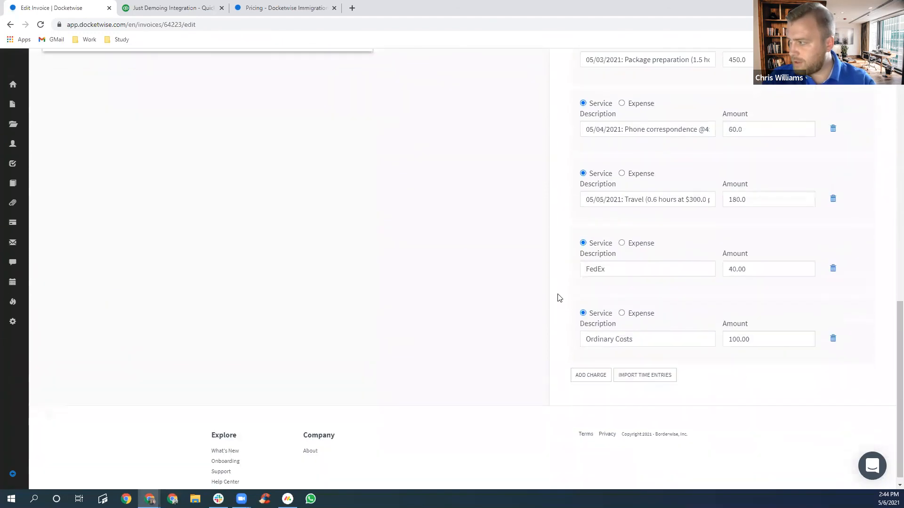
pyautogui.scroll(10, 537, 286)
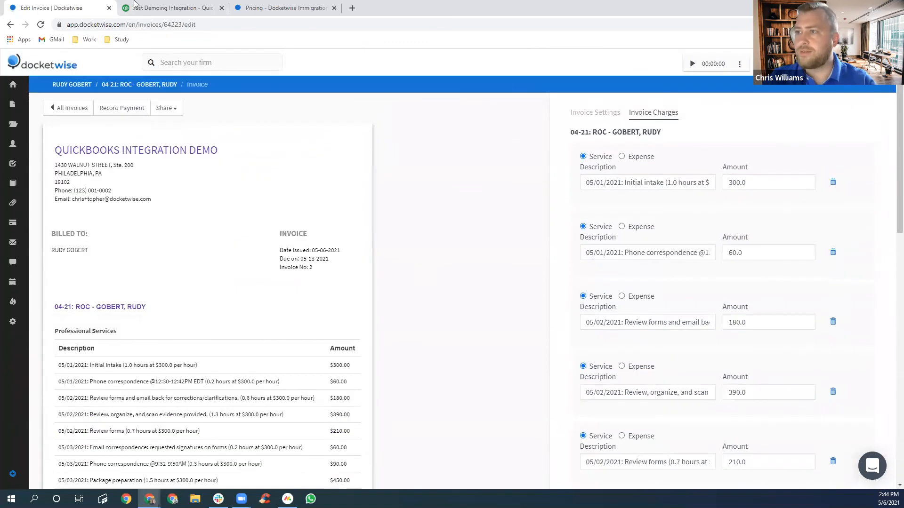
pyautogui.click(170, 7)
pyautogui.moveTo(73, 181)
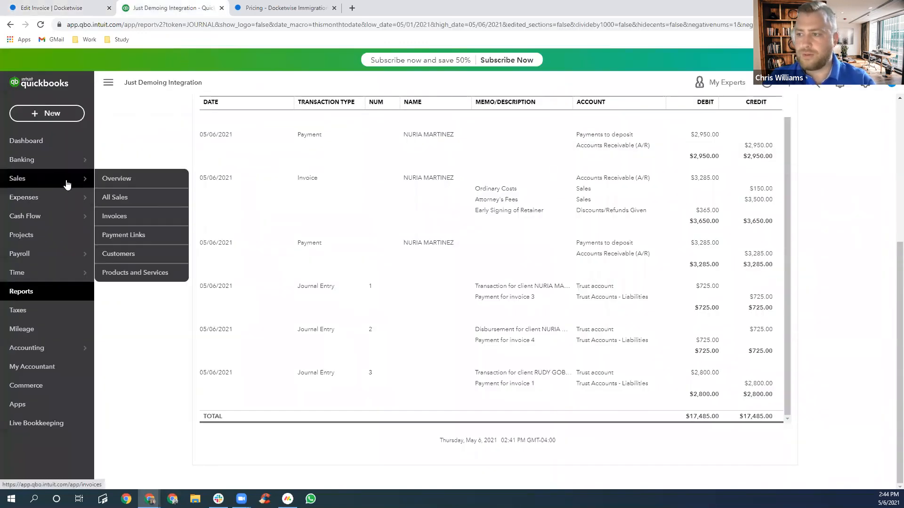
pyautogui.click(134, 220)
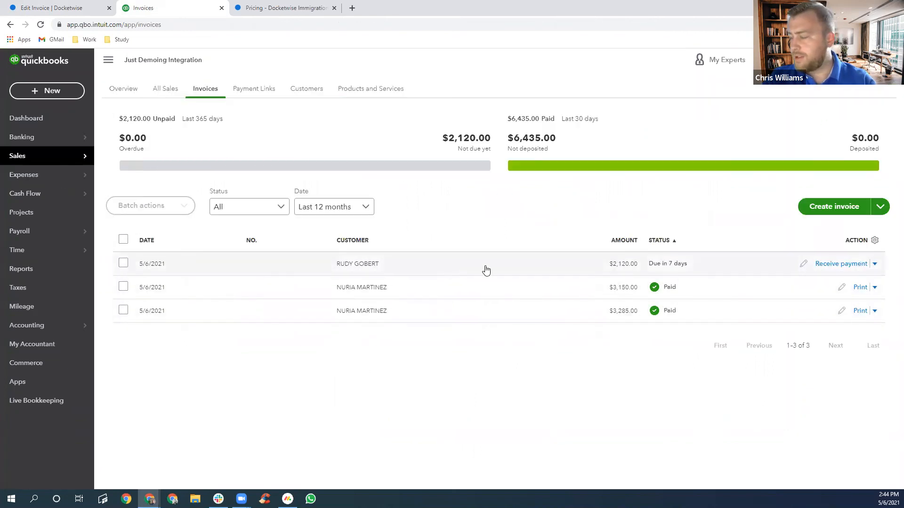
pyautogui.click(802, 266)
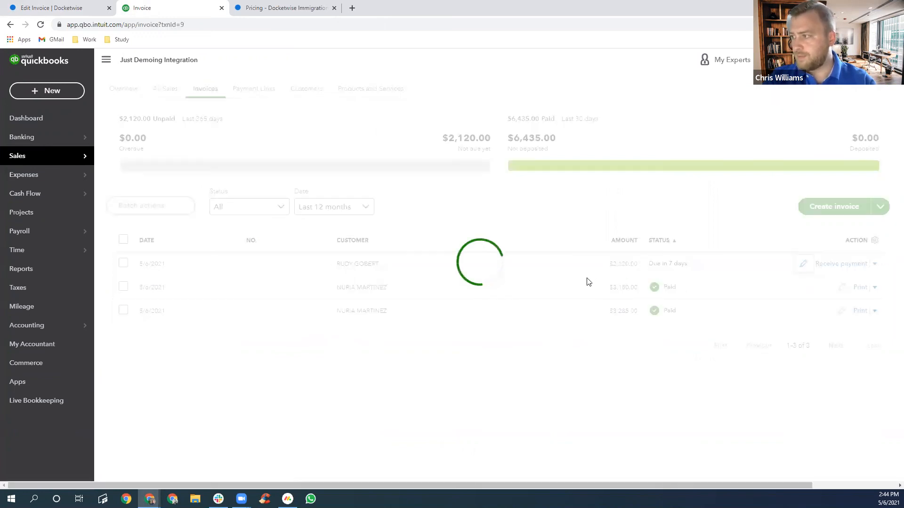
pyautogui.scroll(-2, 447, 292)
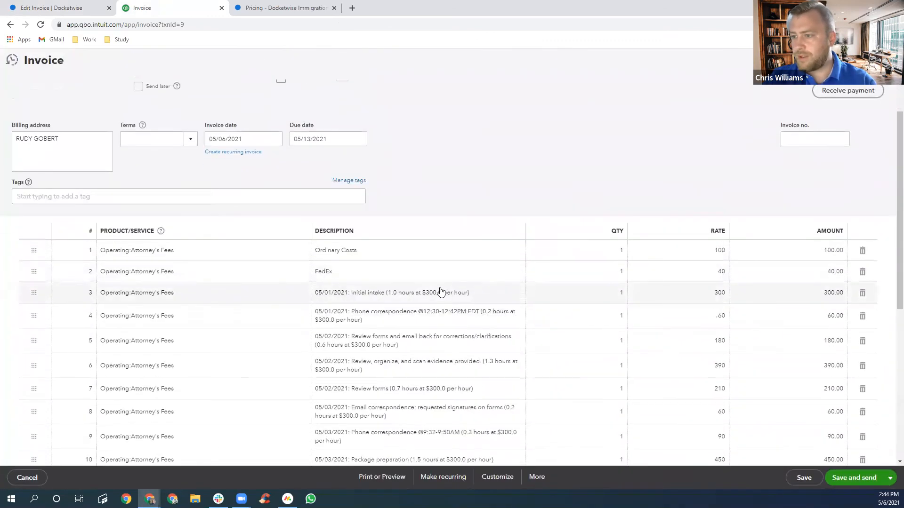
pyautogui.scroll(-3, 442, 295)
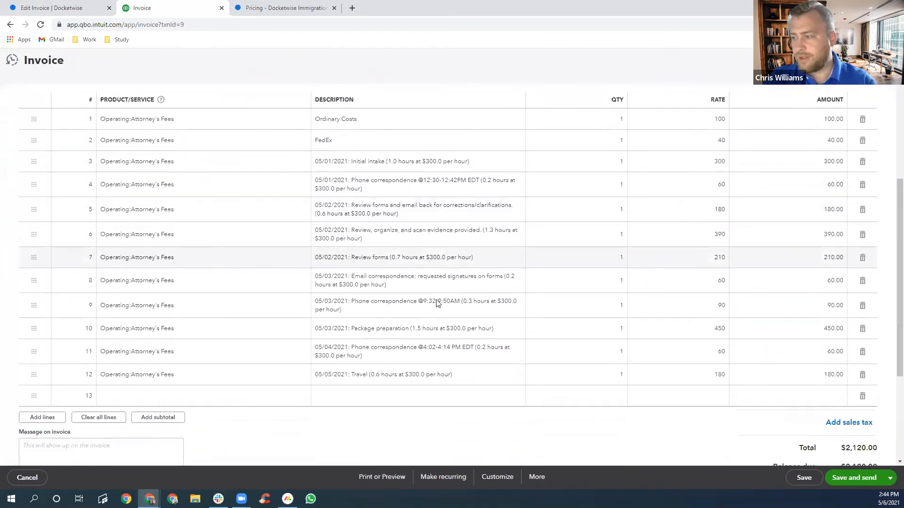
pyautogui.scroll(2, 476, 302)
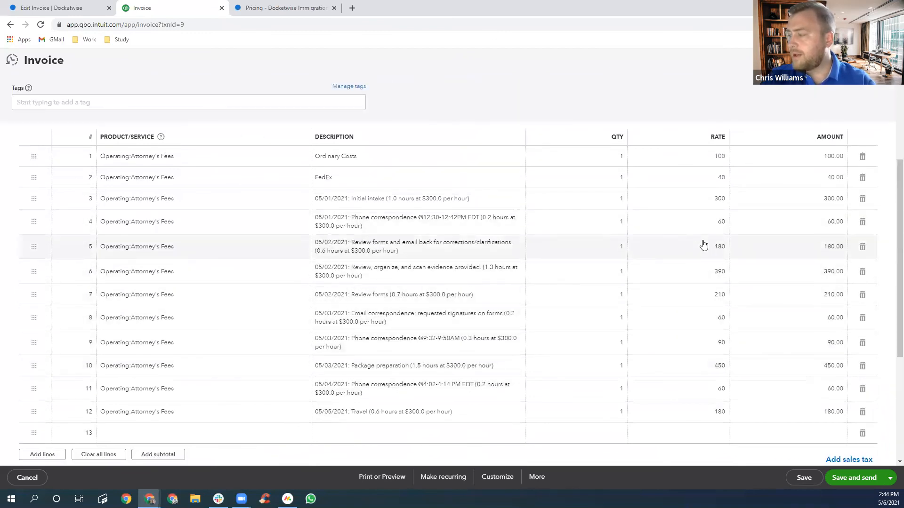
# Step: Review the remaining line items and total of the client's QuickBooks invoice and return to the invoice list
pyautogui.scroll(-3, 704, 245)
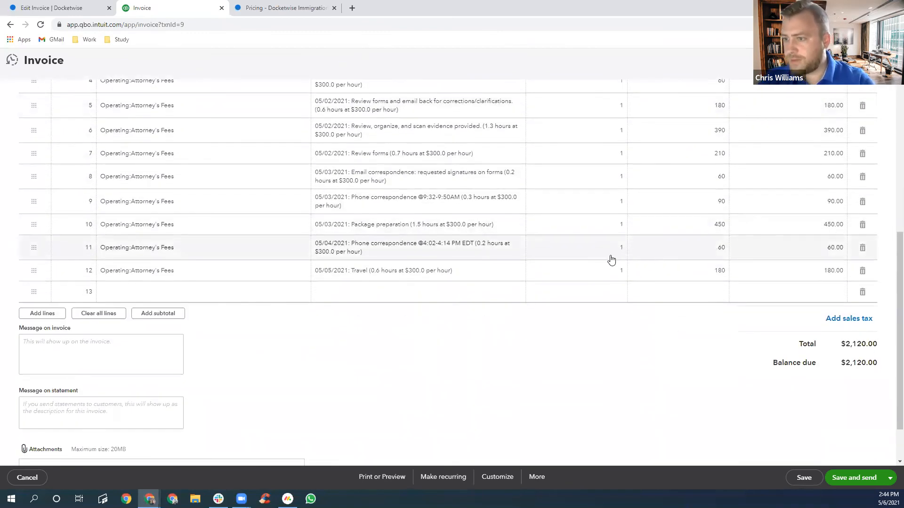
pyautogui.scroll(6, 611, 259)
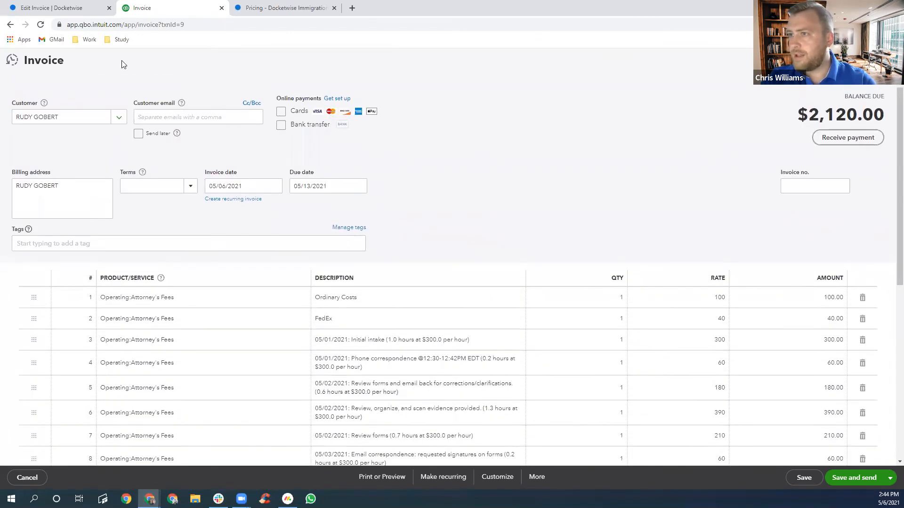
pyautogui.click(11, 25)
# Step: In Docketwise, start recording a payment on the invoice as a trust transfer from the Matter Trust level's IOLTA Trust account
pyautogui.click(47, 10)
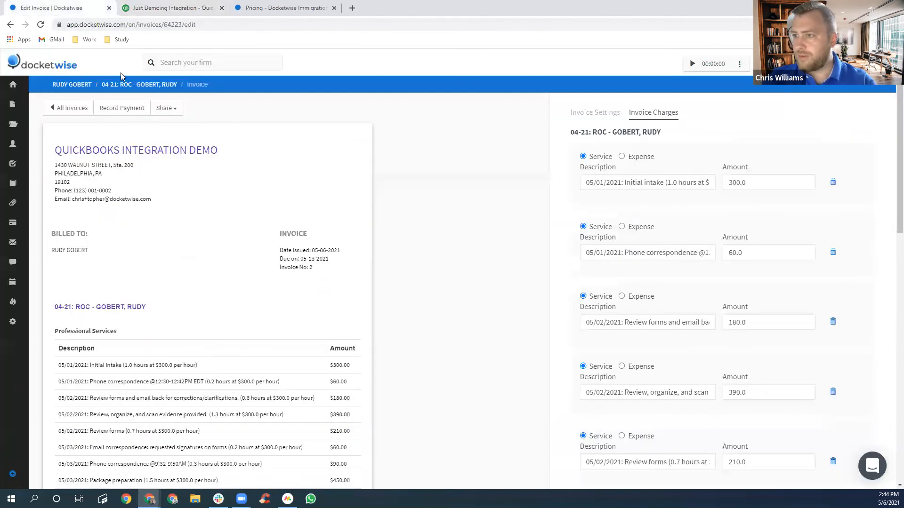
pyautogui.click(131, 116)
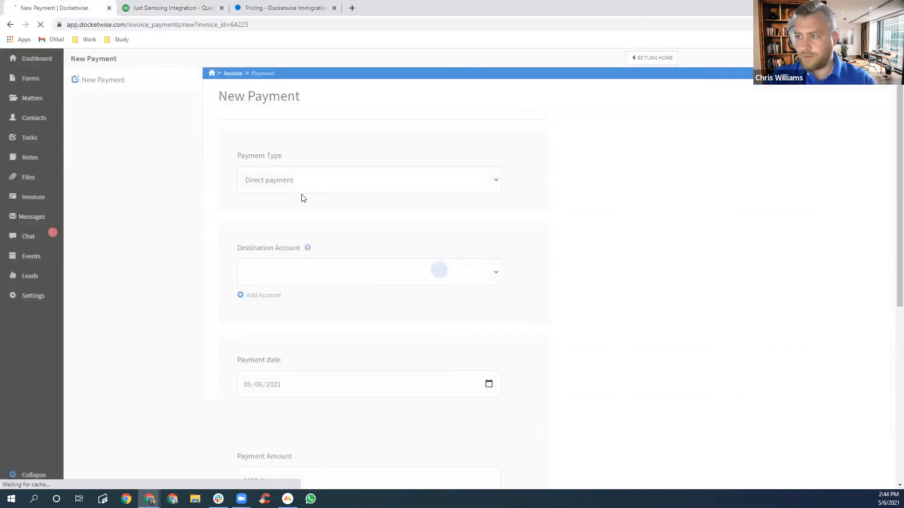
pyautogui.click(306, 183)
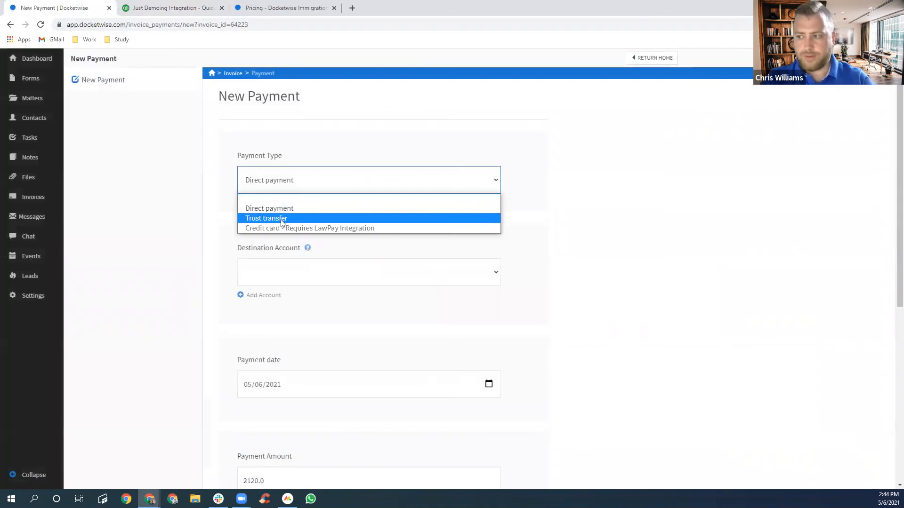
pyautogui.click(282, 219)
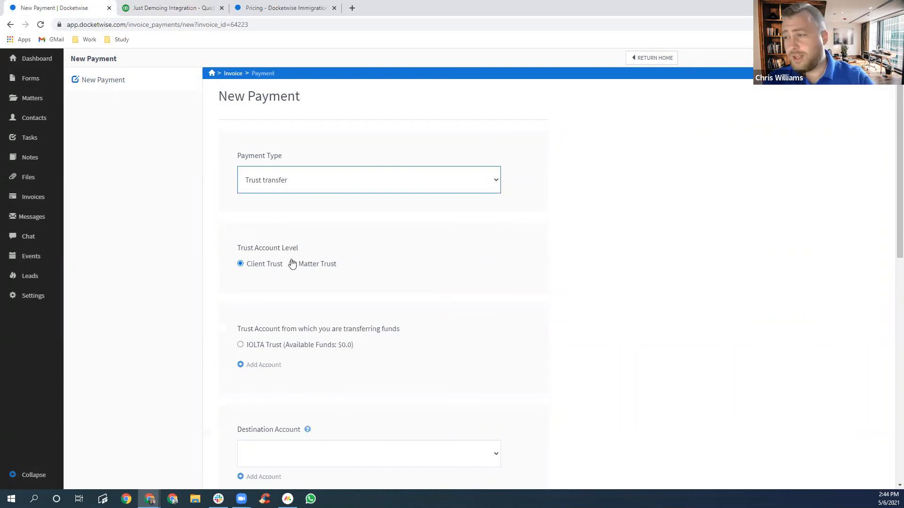
pyautogui.click(292, 264)
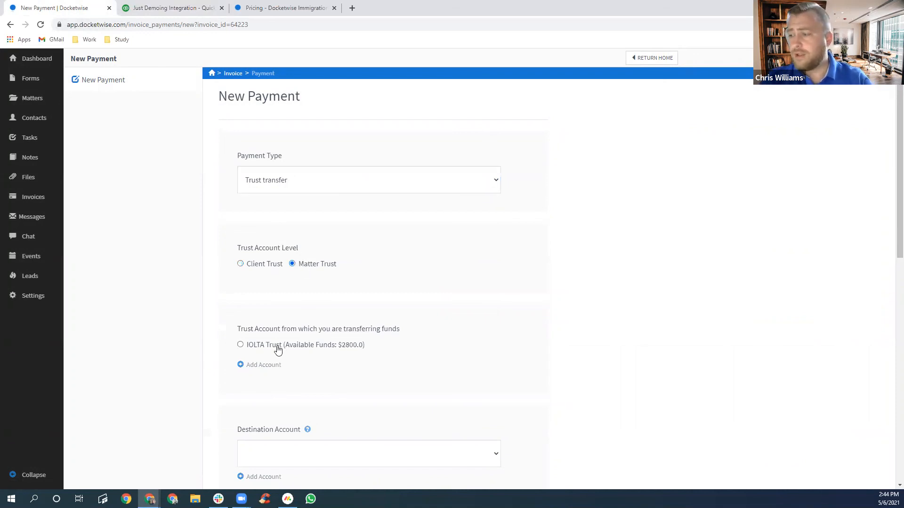
pyautogui.click(241, 345)
pyautogui.scroll(-2, 316, 351)
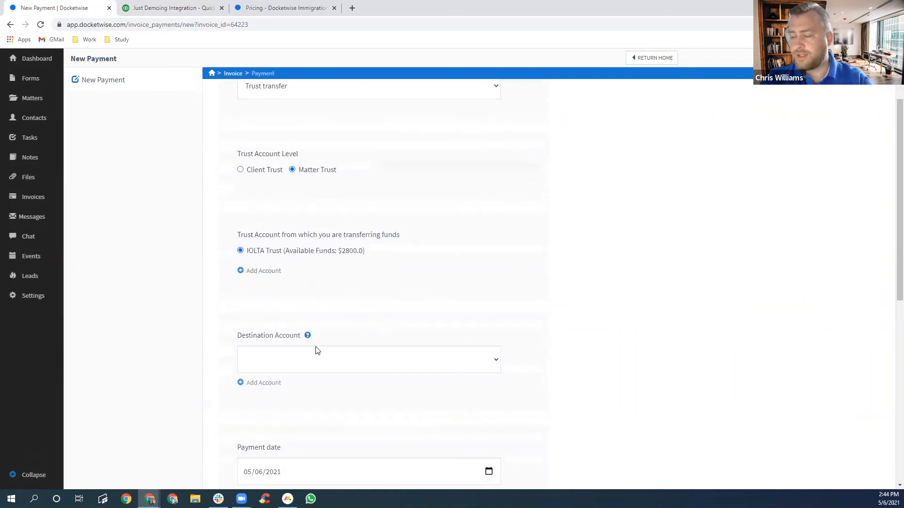
# Step: Set the payment's destination to Operating Account, describe it as "Paid in full." and save the payment
pyautogui.click(316, 368)
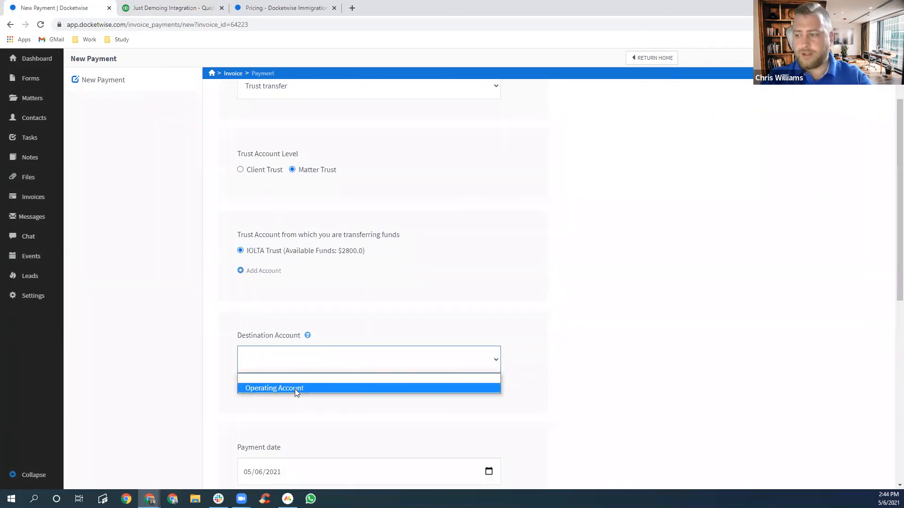
pyautogui.click(261, 390)
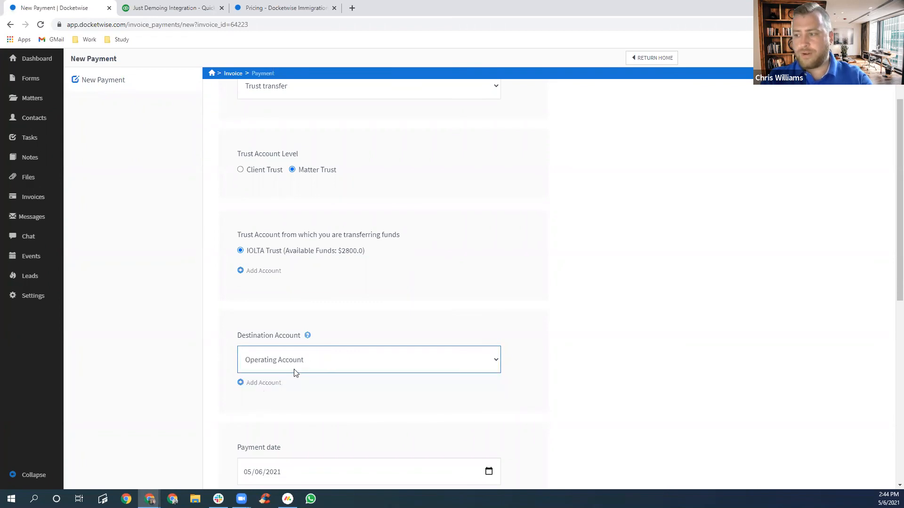
pyautogui.scroll(2, 427, 317)
pyautogui.scroll(-6, 385, 258)
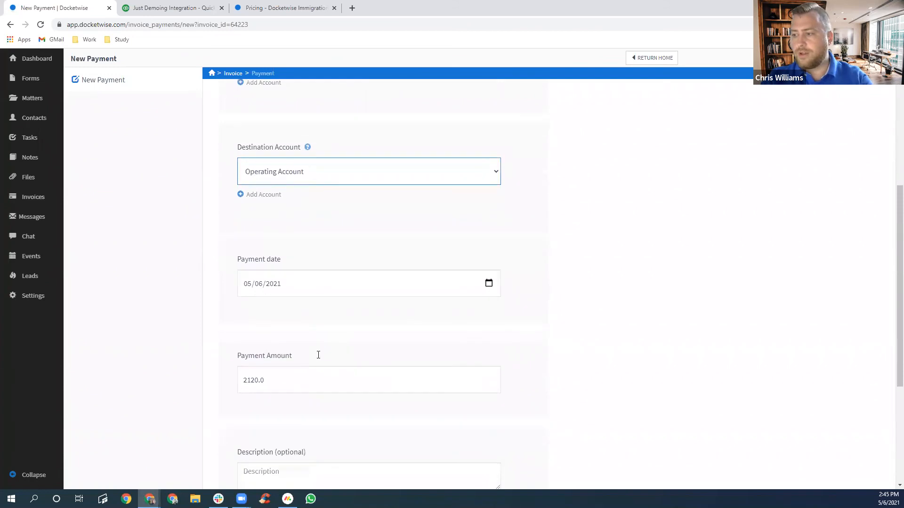
pyautogui.scroll(-2, 319, 355)
pyautogui.click(257, 380)
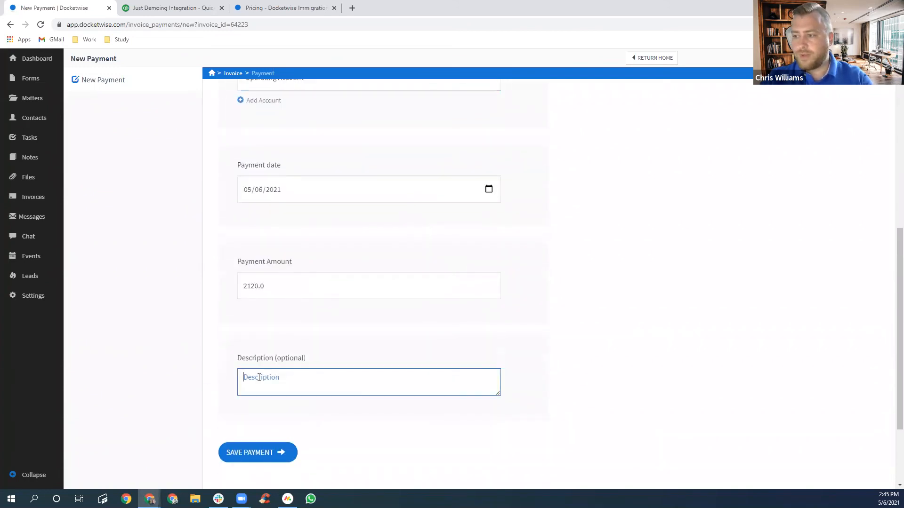
pyautogui.write('Paid in full.')
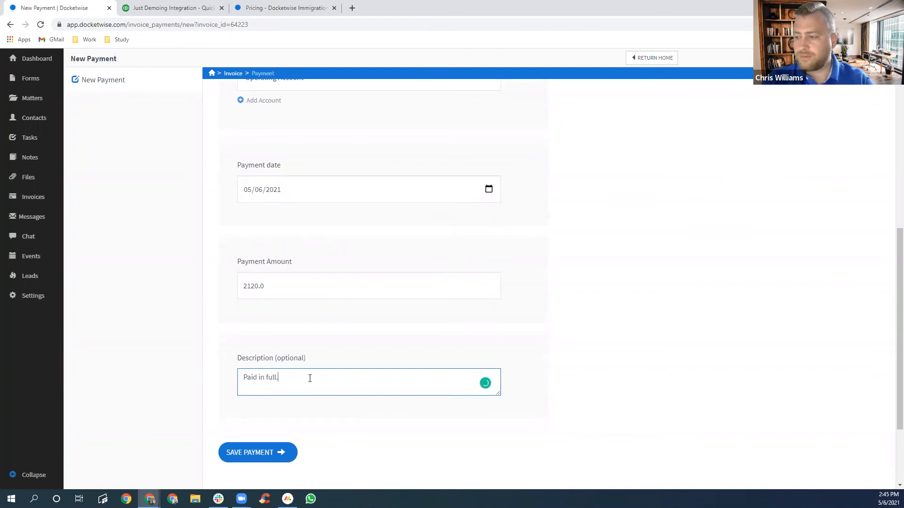
pyautogui.click(282, 453)
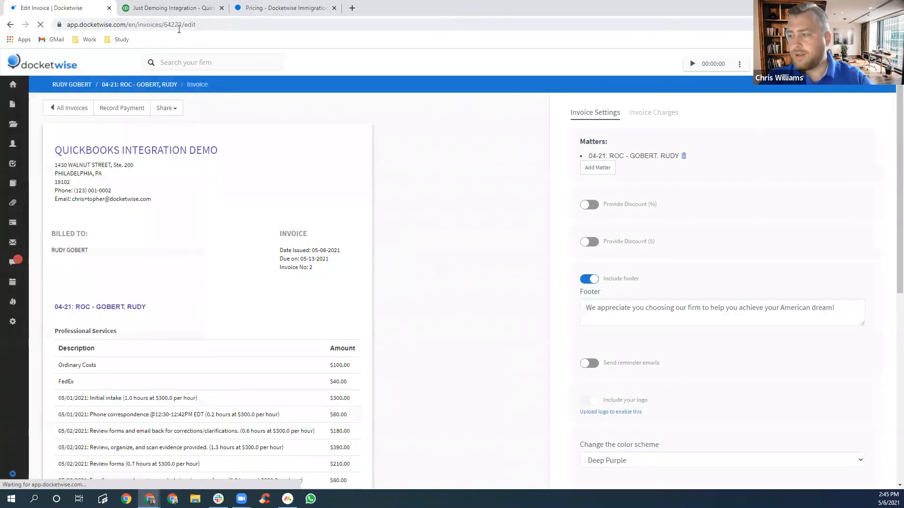
# Step: In QuickBooks, refresh the invoice list, examine the payment applied to the client's 2,120.00 invoice, and close the invoice
pyautogui.click(174, 7)
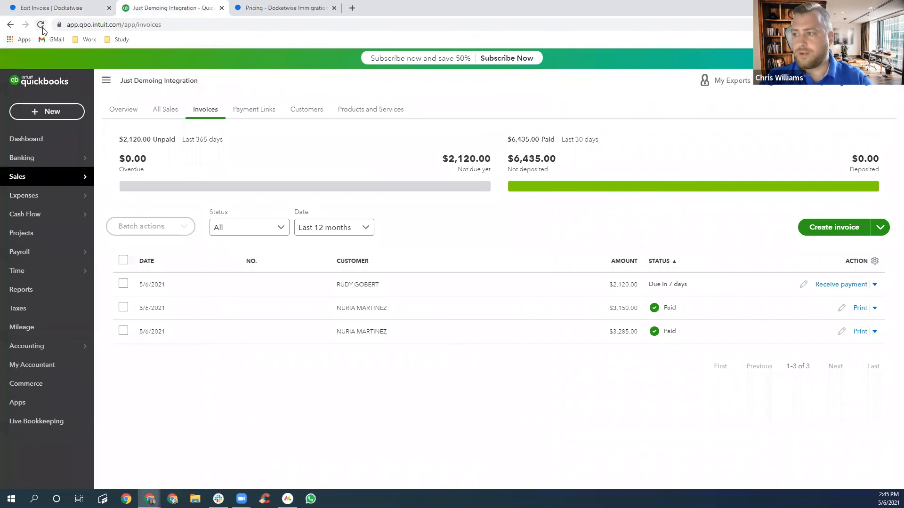
pyautogui.click(41, 26)
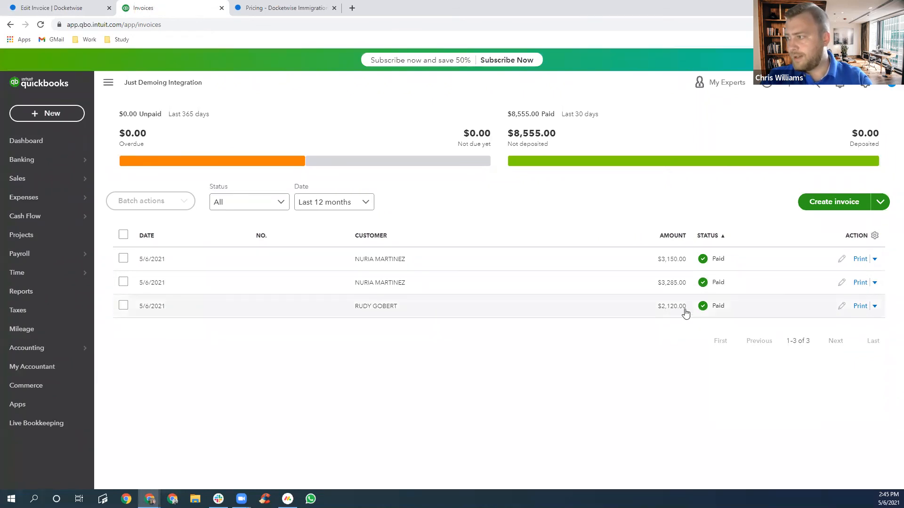
pyautogui.click(842, 306)
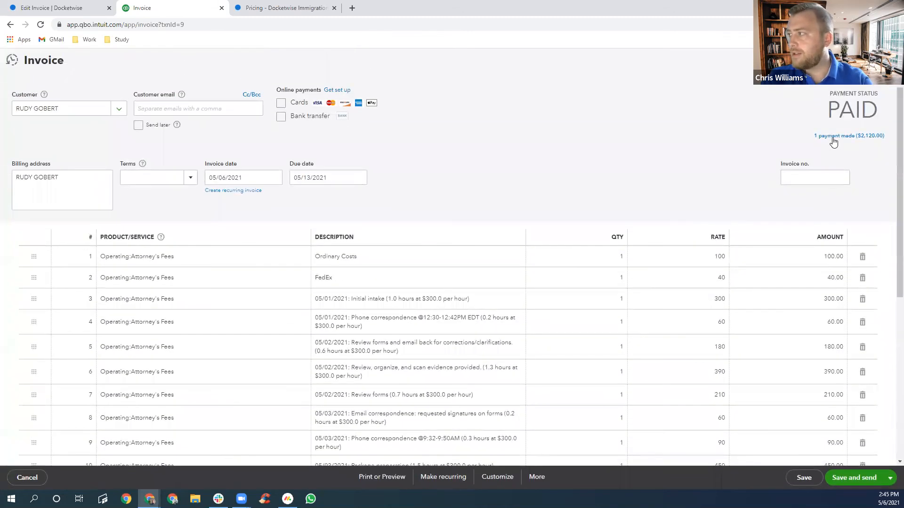
pyautogui.click(833, 138)
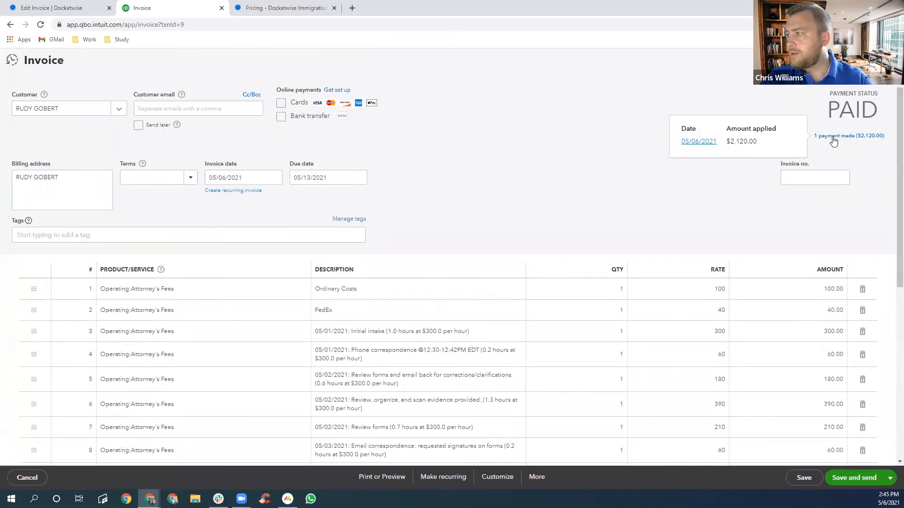
pyautogui.click(699, 142)
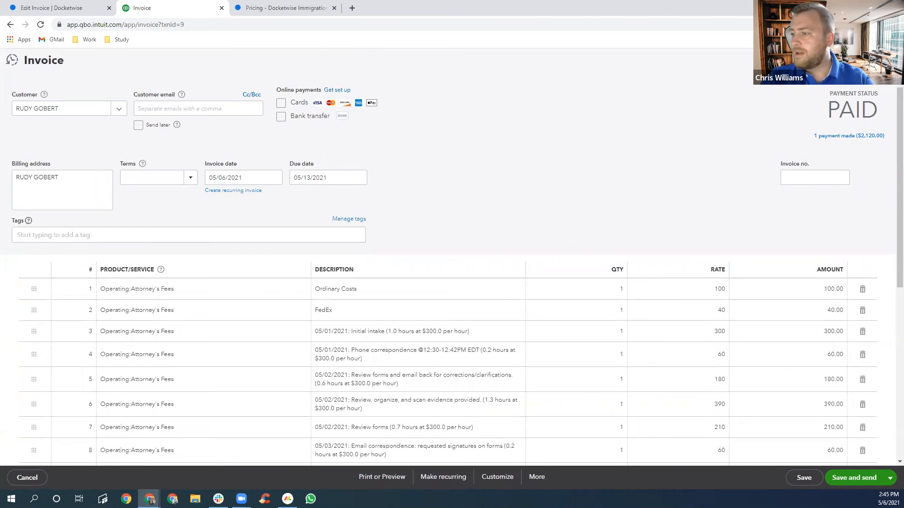
pyautogui.moveTo(661, 98); pyautogui.dragTo(773, 77)
pyautogui.click(888, 60)
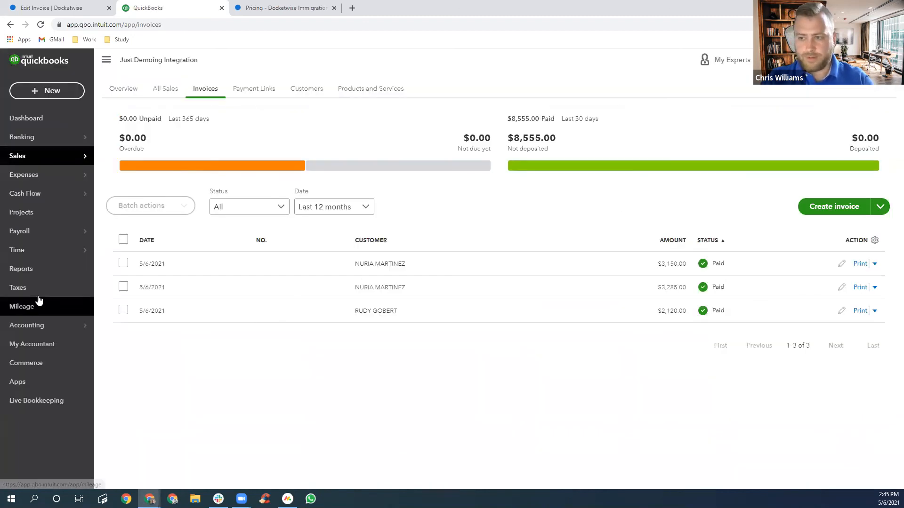
# Step: Open the Journal report and examine the client's latest invoice, trust disbursement and payment entries
pyautogui.click(35, 275)
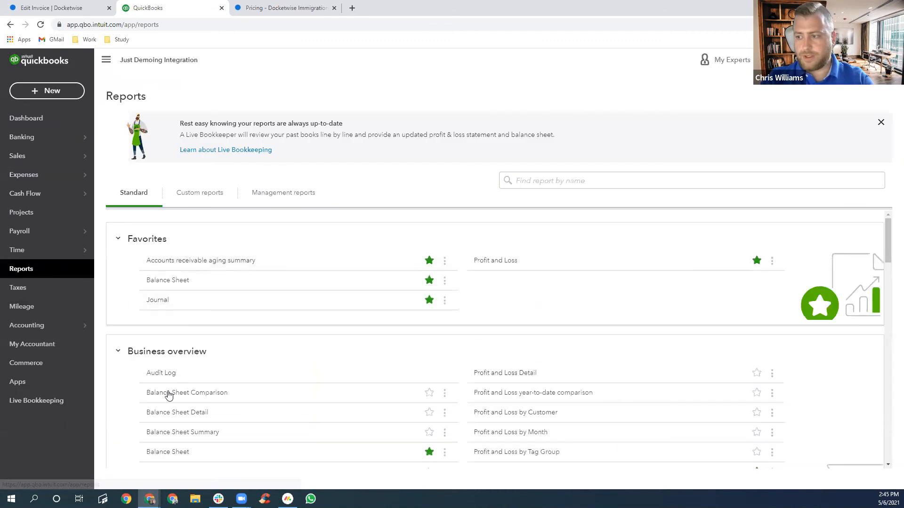
pyautogui.click(160, 301)
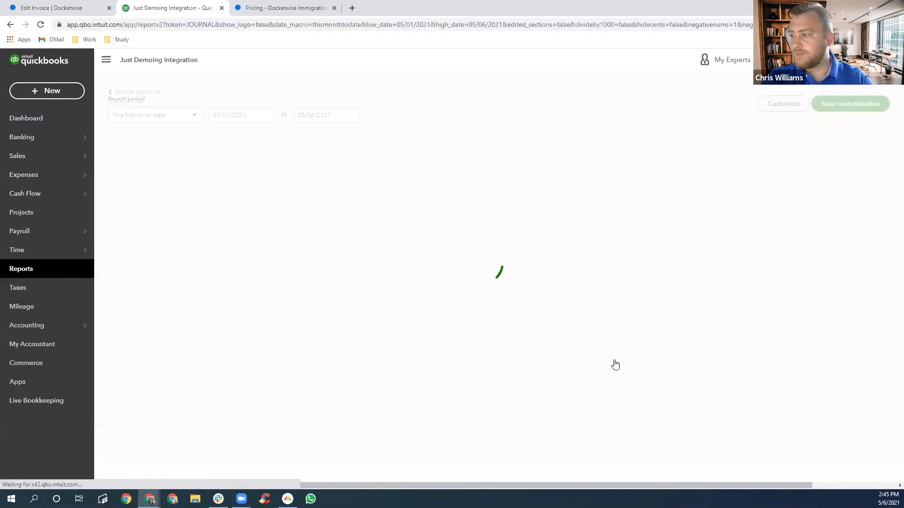
pyautogui.scroll(-10, 515, 375)
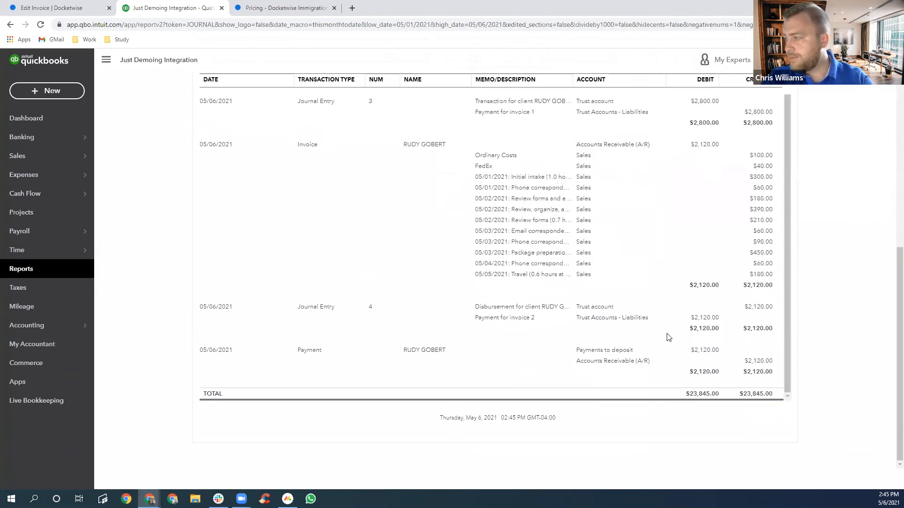
pyautogui.scroll(1, 585, 317)
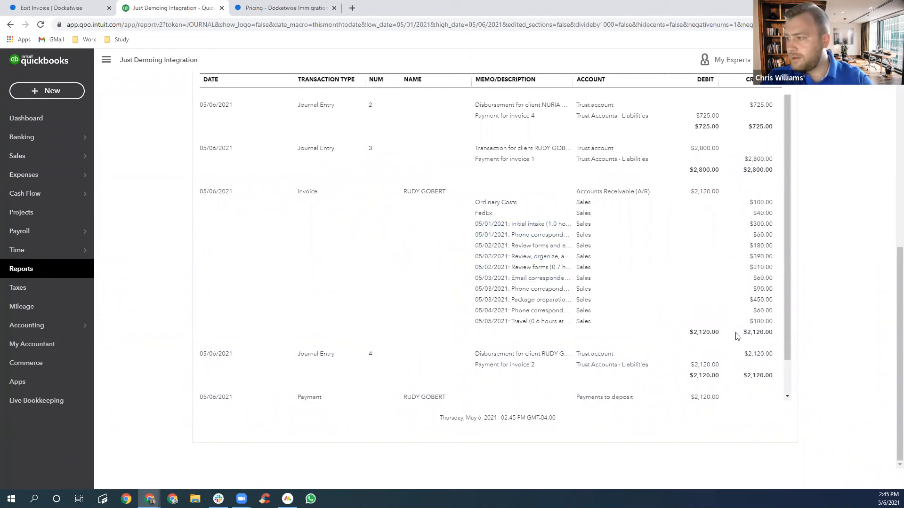
pyautogui.scroll(-1, 656, 317)
pyautogui.scroll(1, 670, 309)
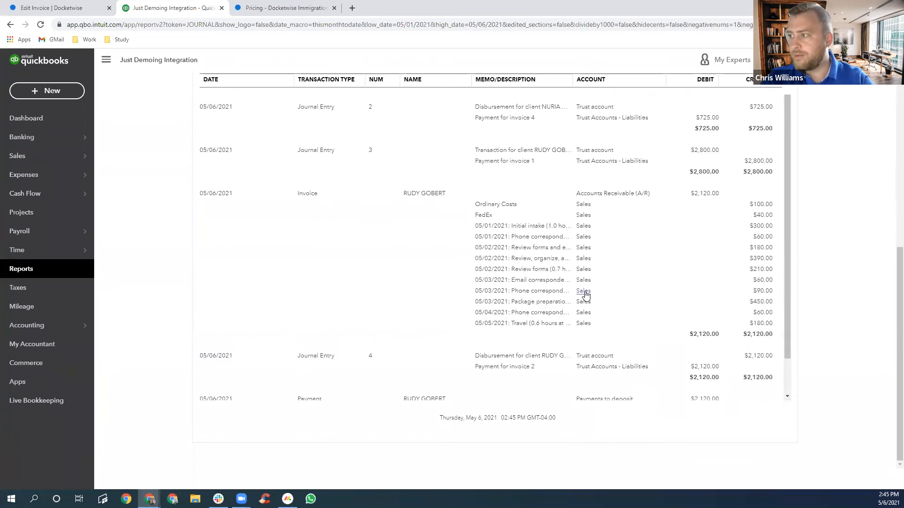
pyautogui.scroll(-1, 585, 297)
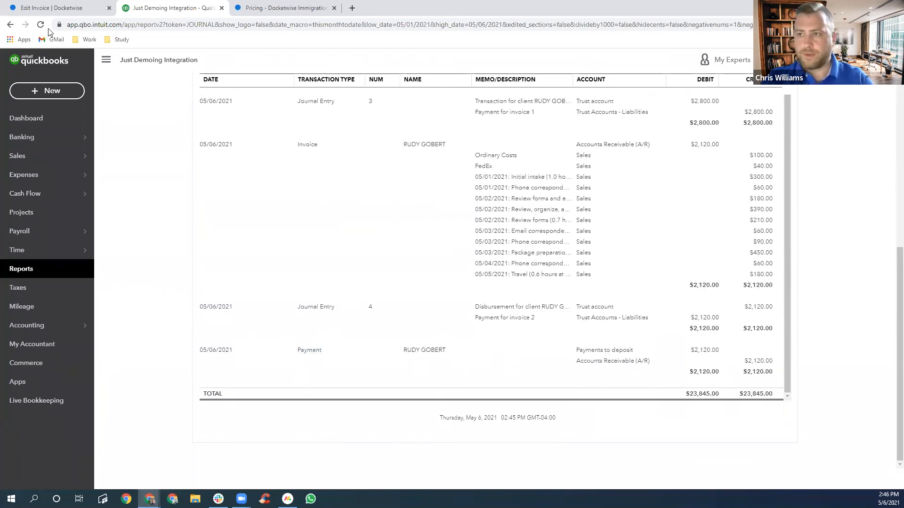
pyautogui.click(45, 5)
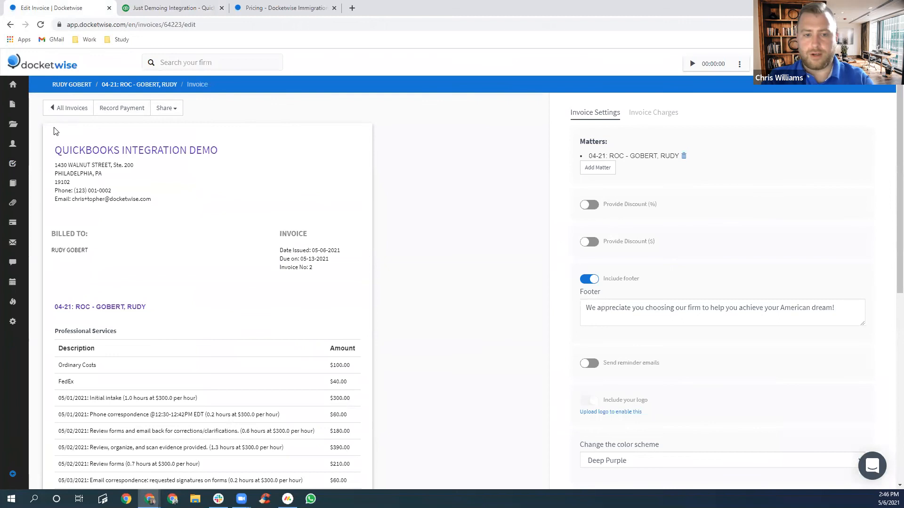
pyautogui.click(177, 7)
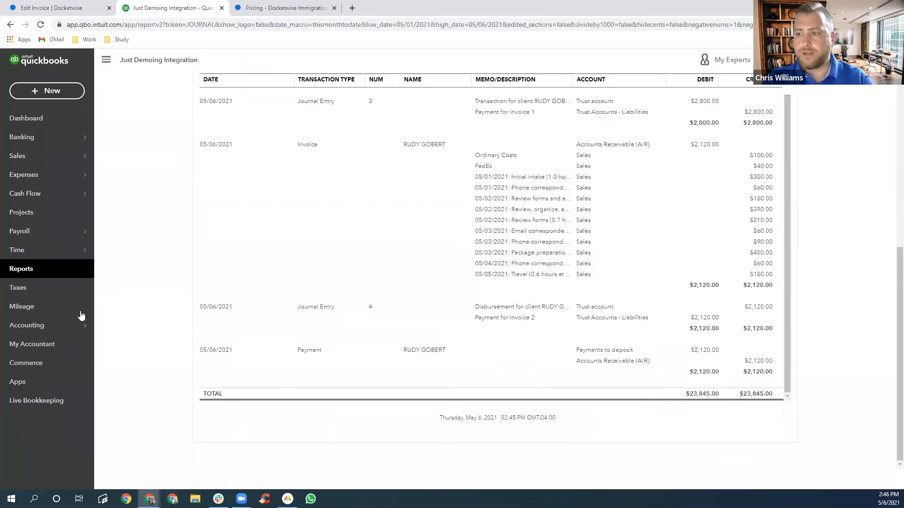
pyautogui.scroll(1, 115, 293)
pyautogui.scroll(5, 115, 292)
pyautogui.scroll(-5, 118, 290)
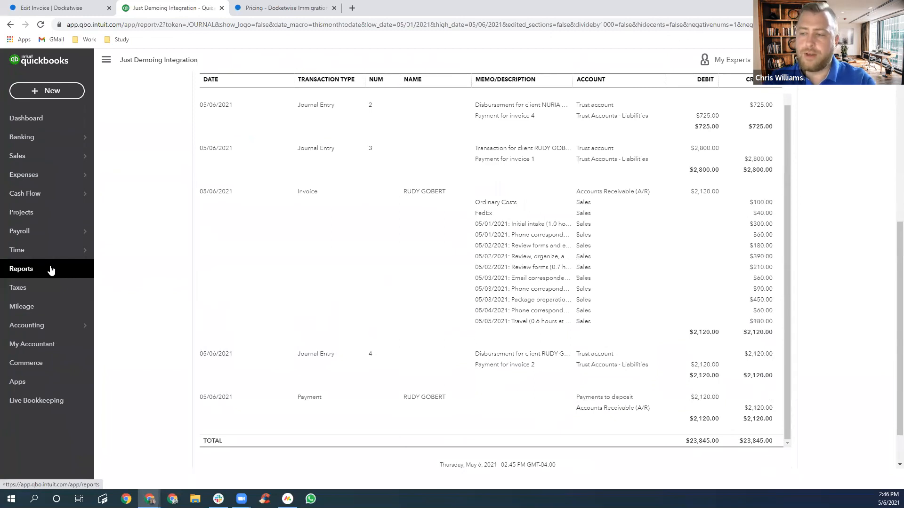
# Step: Switch to Docketwise and open the 04-21: ROC matter's trust account to check its transactions and remaining balance
pyautogui.click(54, 5)
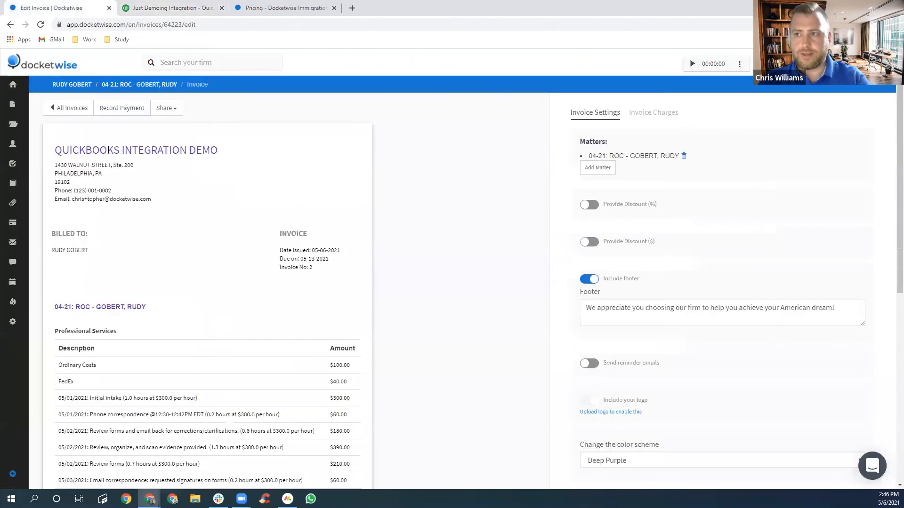
pyautogui.click(138, 87)
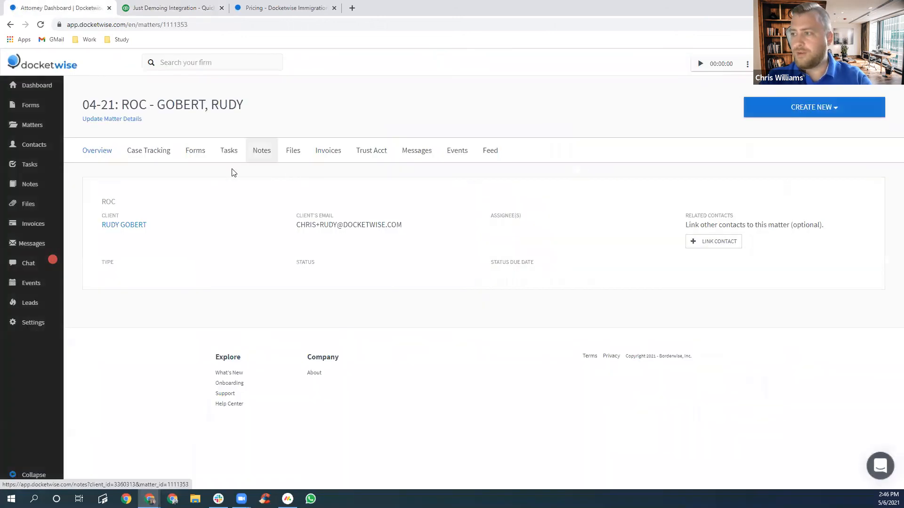
pyautogui.click(372, 152)
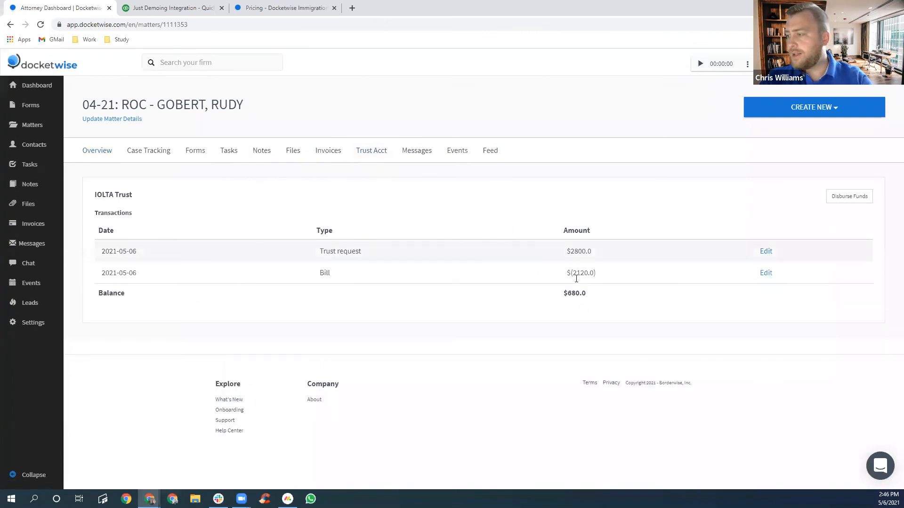
pyautogui.moveTo(568, 296)
pyautogui.mouseDown()
pyautogui.moveTo(591, 296)
pyautogui.moveTo(557, 294)
pyautogui.mouseUp()
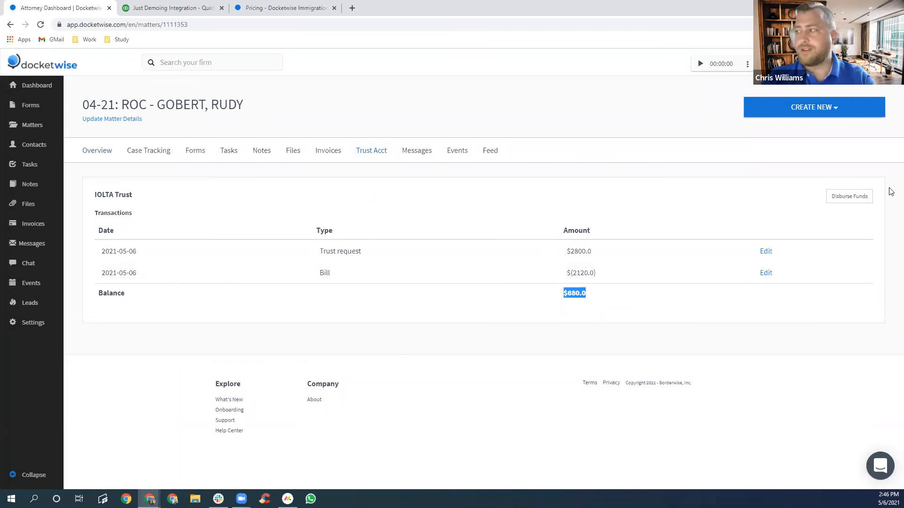
# Step: Disburse 680 from the matter's IOLTA trust, dated 05/06/2021, with the description "I-751 Filing/Bio Fees", and save the payment
pyautogui.click(850, 194)
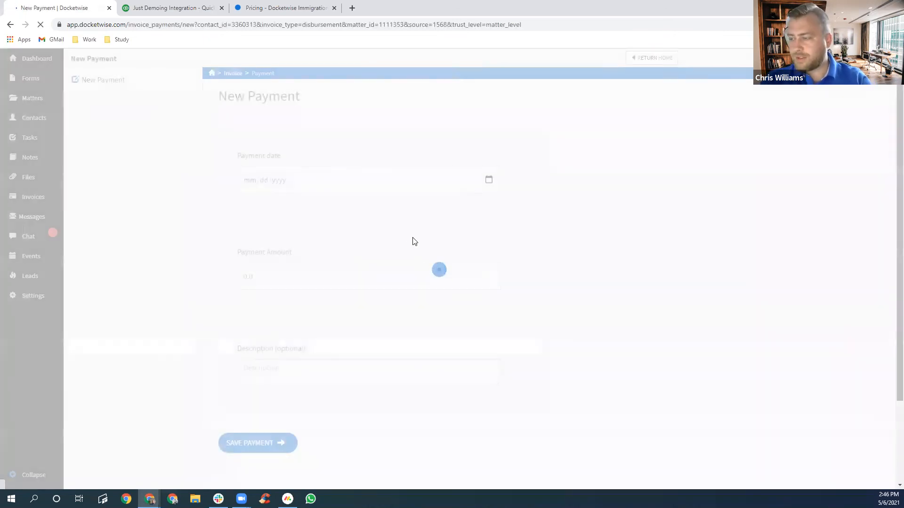
pyautogui.click(488, 179)
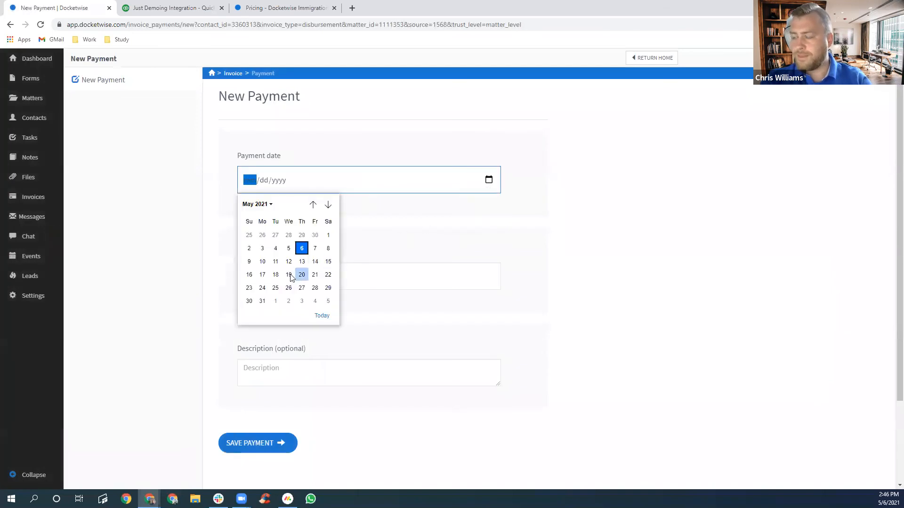
pyautogui.click(301, 248)
pyautogui.click(379, 272)
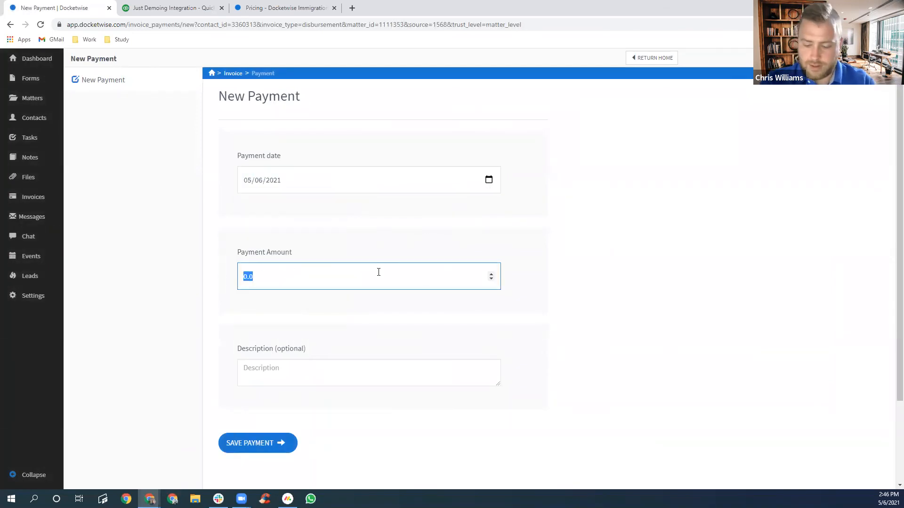
pyautogui.click(307, 363)
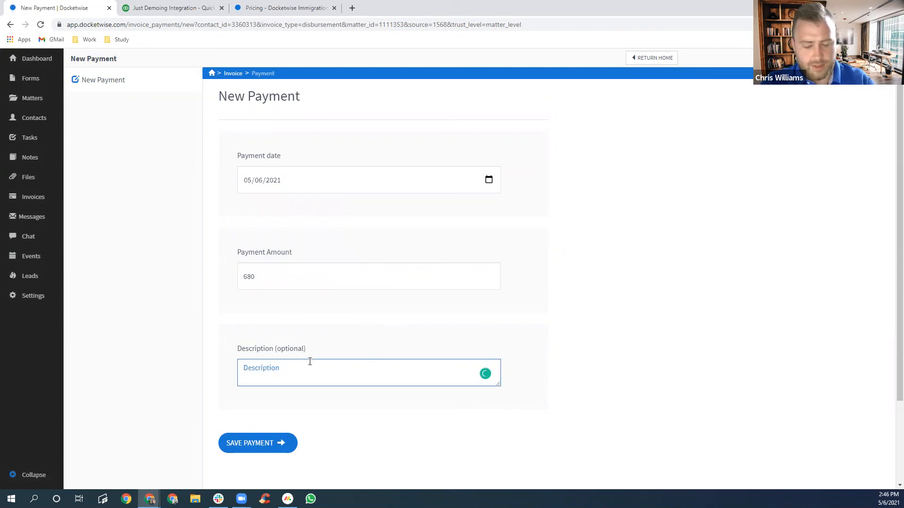
pyautogui.write('I-751 Filing/Bio Fees')
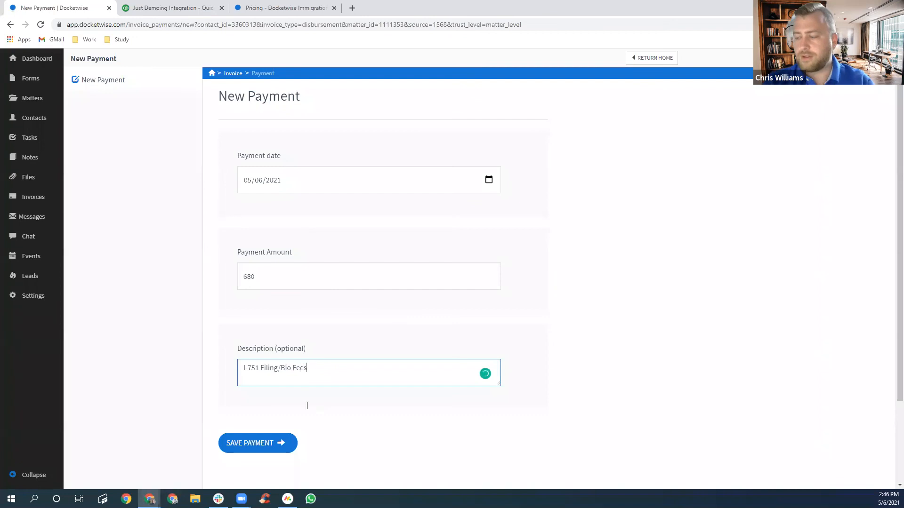
pyautogui.click(267, 447)
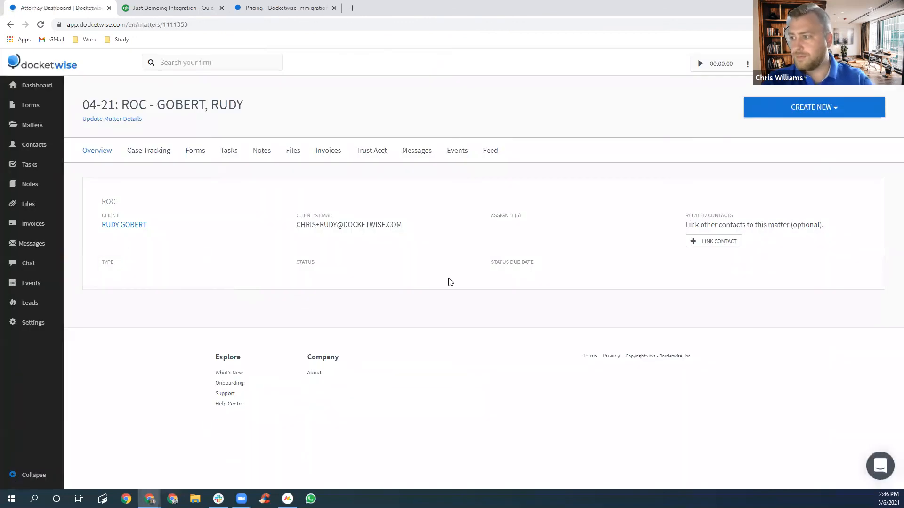
# Step: Switch to QuickBooks and examine the latest trust disbursement journal entry at the end of the Journal report
pyautogui.click(170, 8)
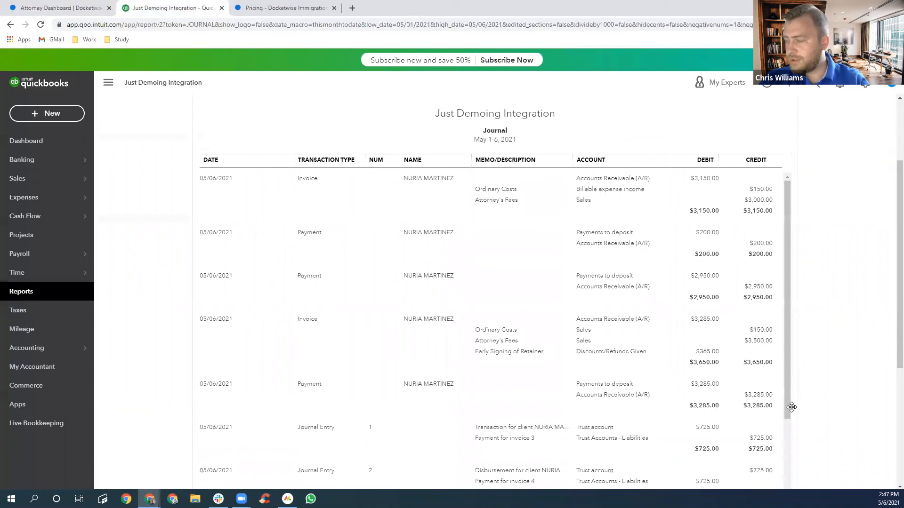
pyautogui.scroll(-7, 538, 271)
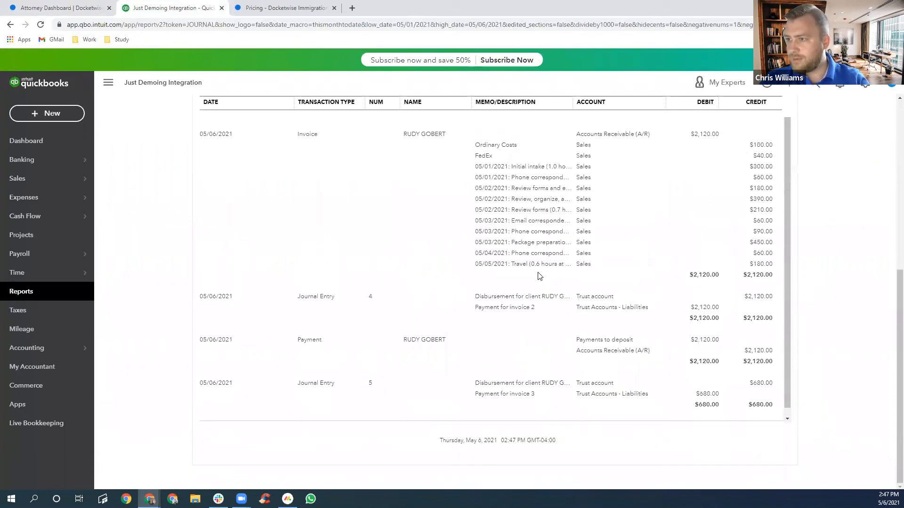
pyautogui.scroll(-2, 533, 282)
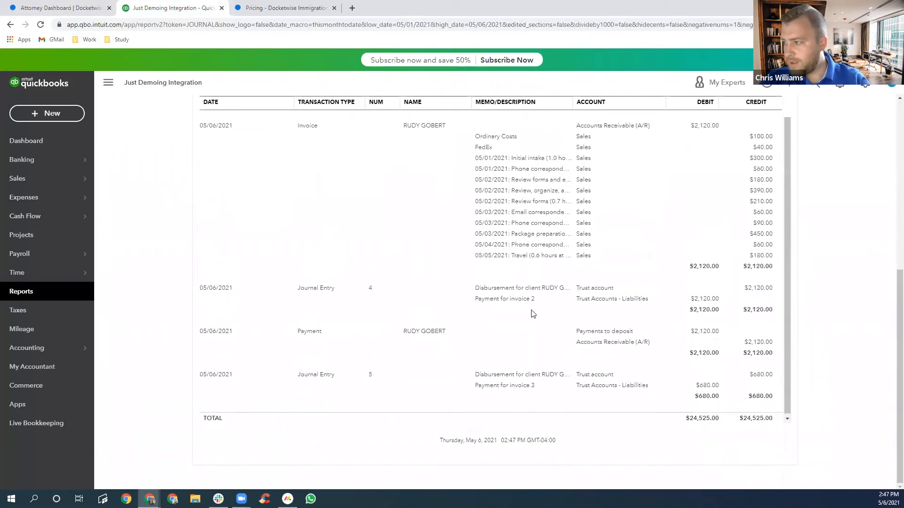